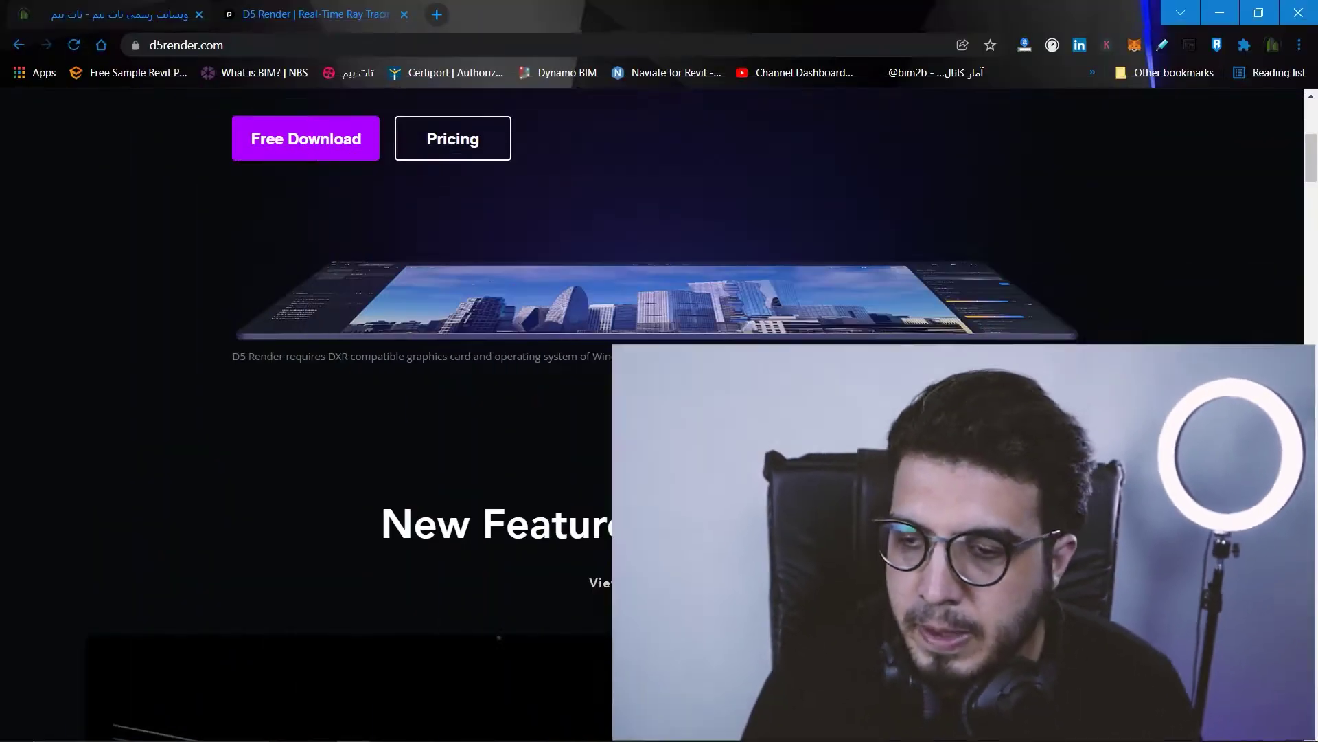
- Look over the D5 Render home page and open the site's Download page
{"action": "scroll", "coordinate": [973, 406], "scroll_direction": "up", "scroll_amount": 5}
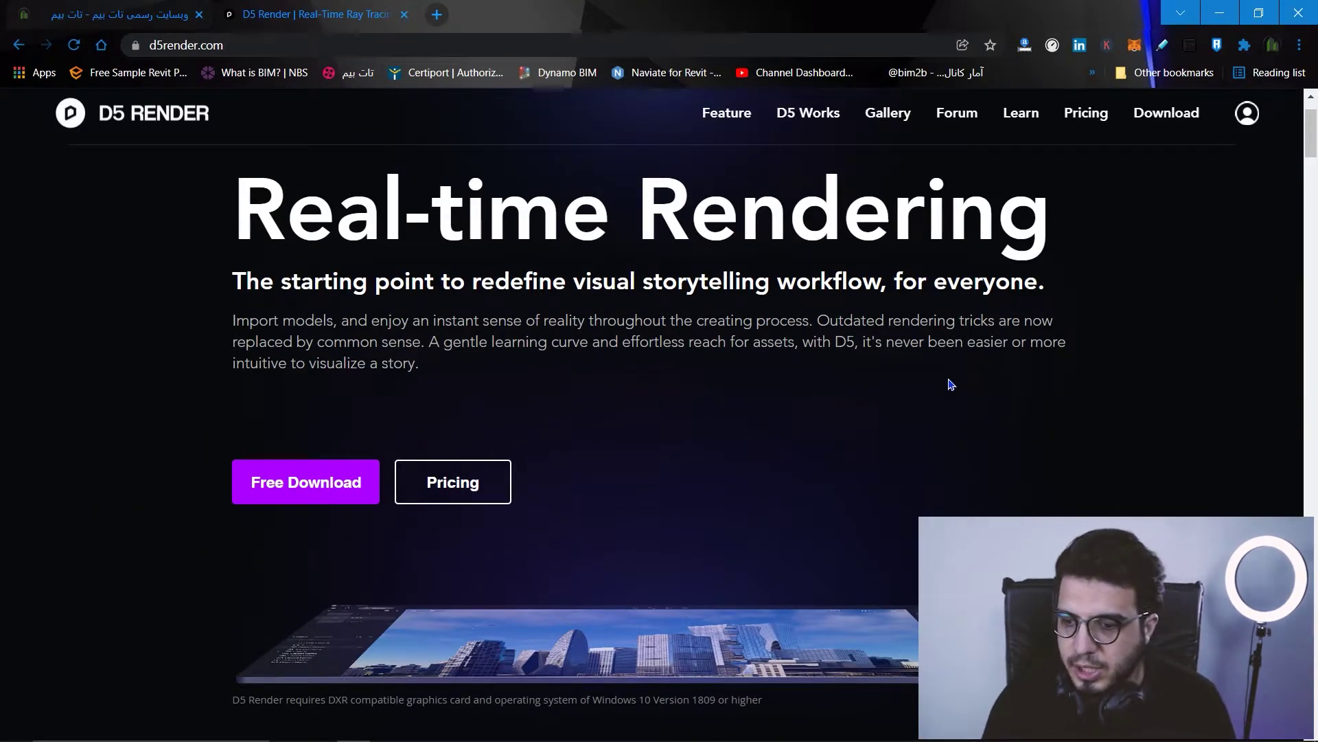
{"action": "scroll", "coordinate": [845, 394], "scroll_direction": "down", "scroll_amount": 1}
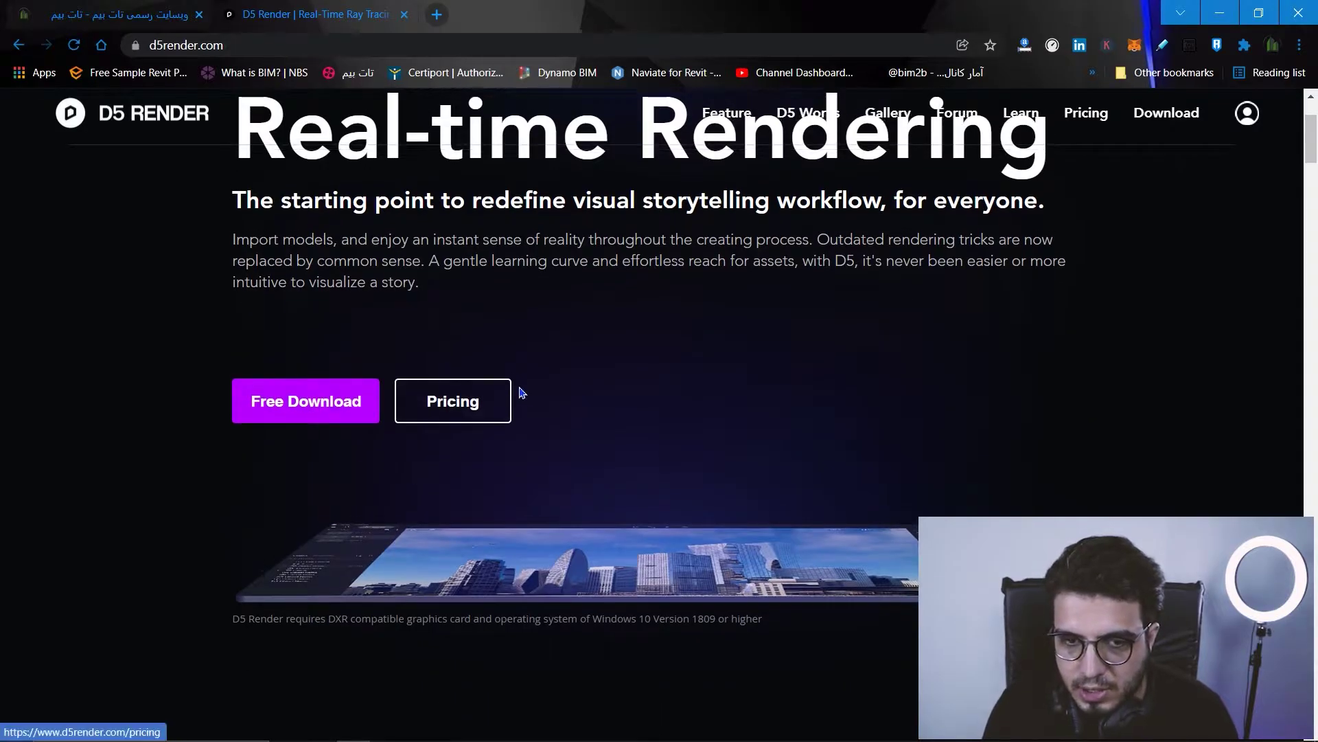
{"action": "scroll", "coordinate": [517, 386], "scroll_direction": "up", "scroll_amount": 2}
{"action": "scroll", "coordinate": [839, 451], "scroll_direction": "down", "scroll_amount": 15}
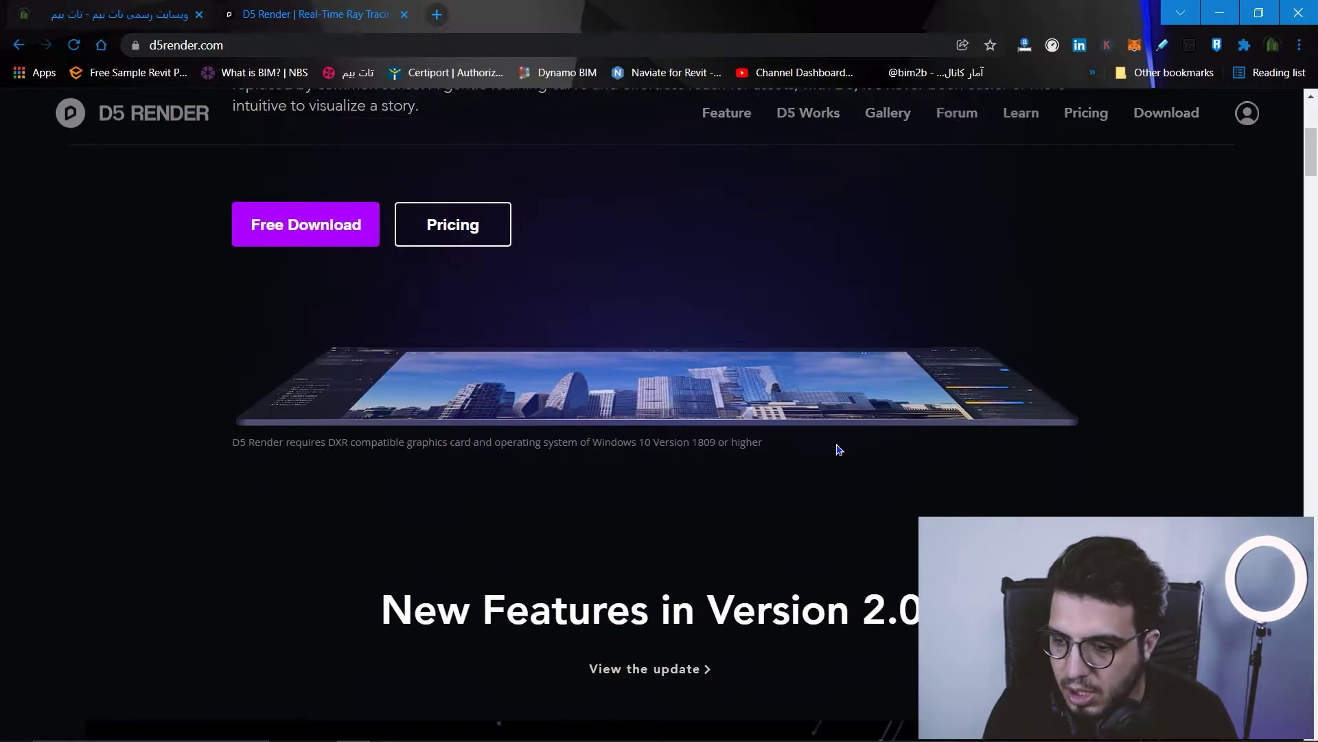
{"action": "scroll", "coordinate": [1101, 430], "scroll_direction": "down", "scroll_amount": 14}
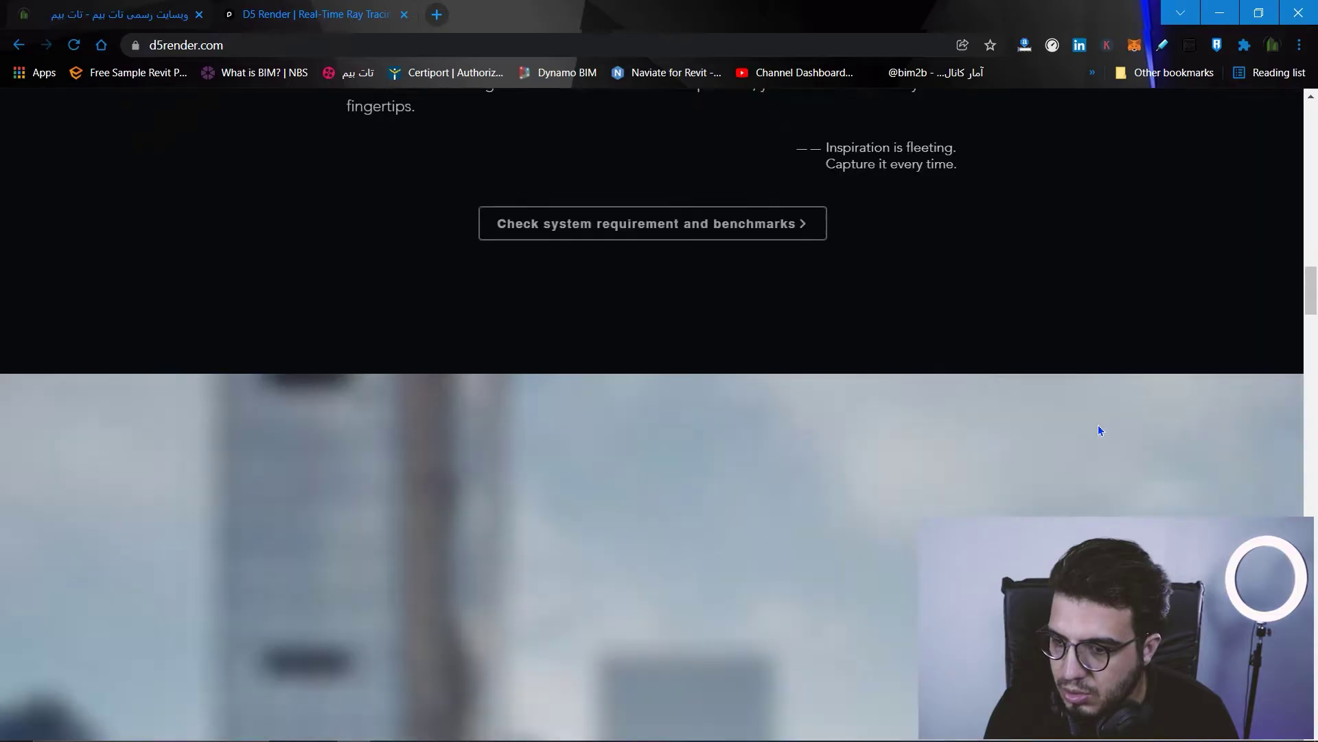
{"action": "middle_click", "coordinate": [1086, 459]}
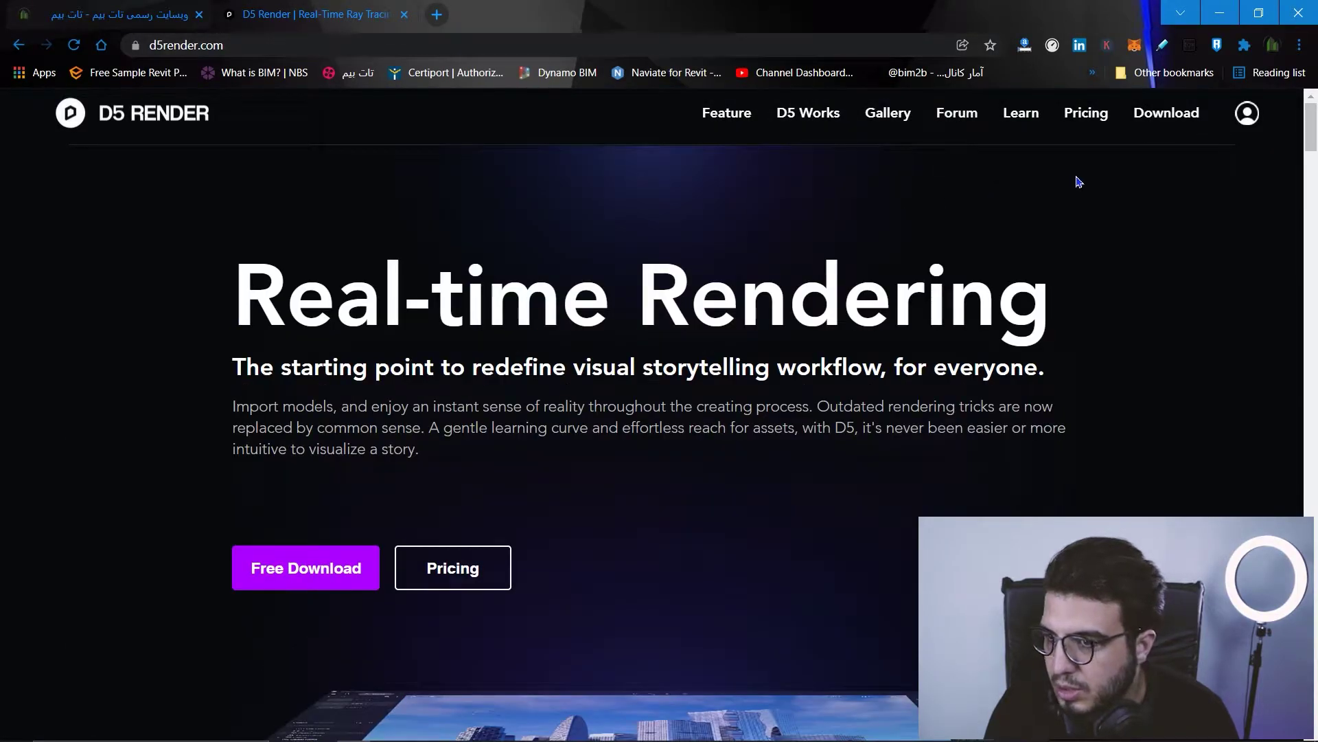
{"action": "left_click", "coordinate": [1147, 120]}
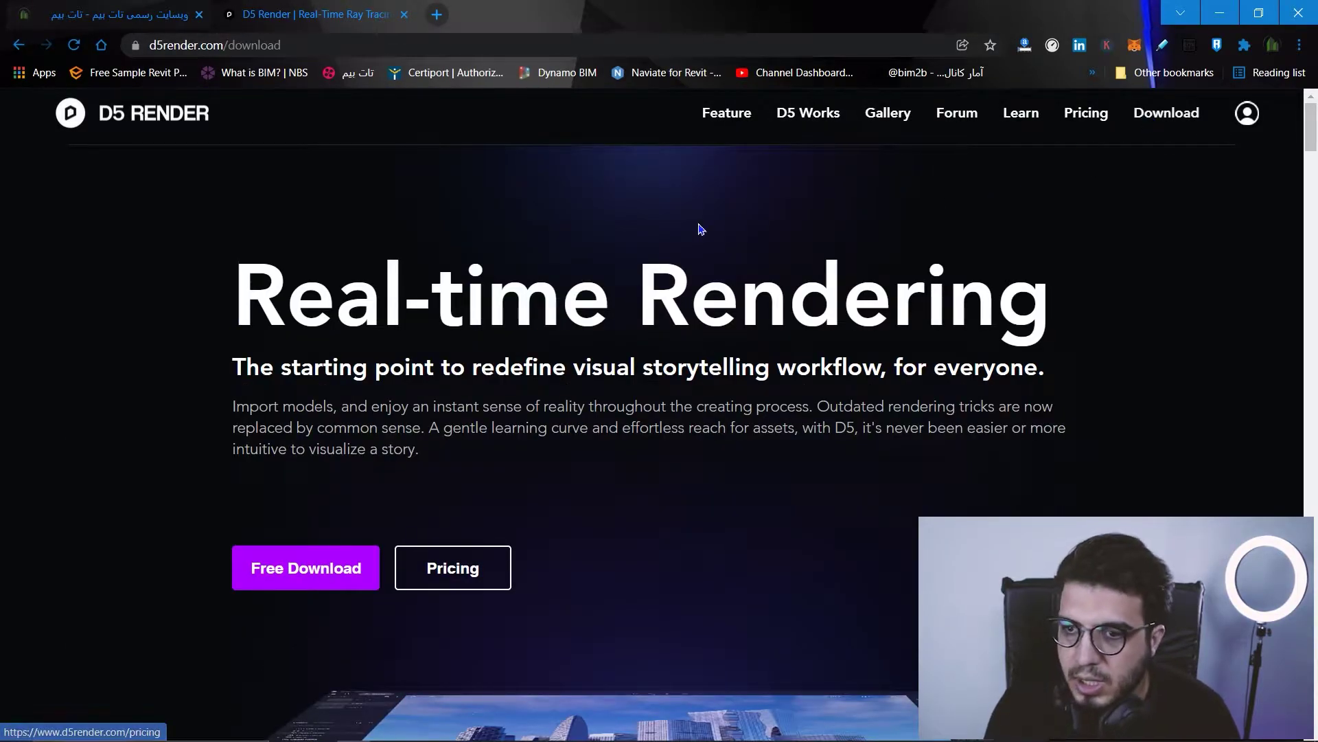
- Examine the D5 Converter downloads for each modelling program and the plugin compatibility table
{"action": "scroll", "coordinate": [701, 229], "scroll_direction": "down", "scroll_amount": 10}
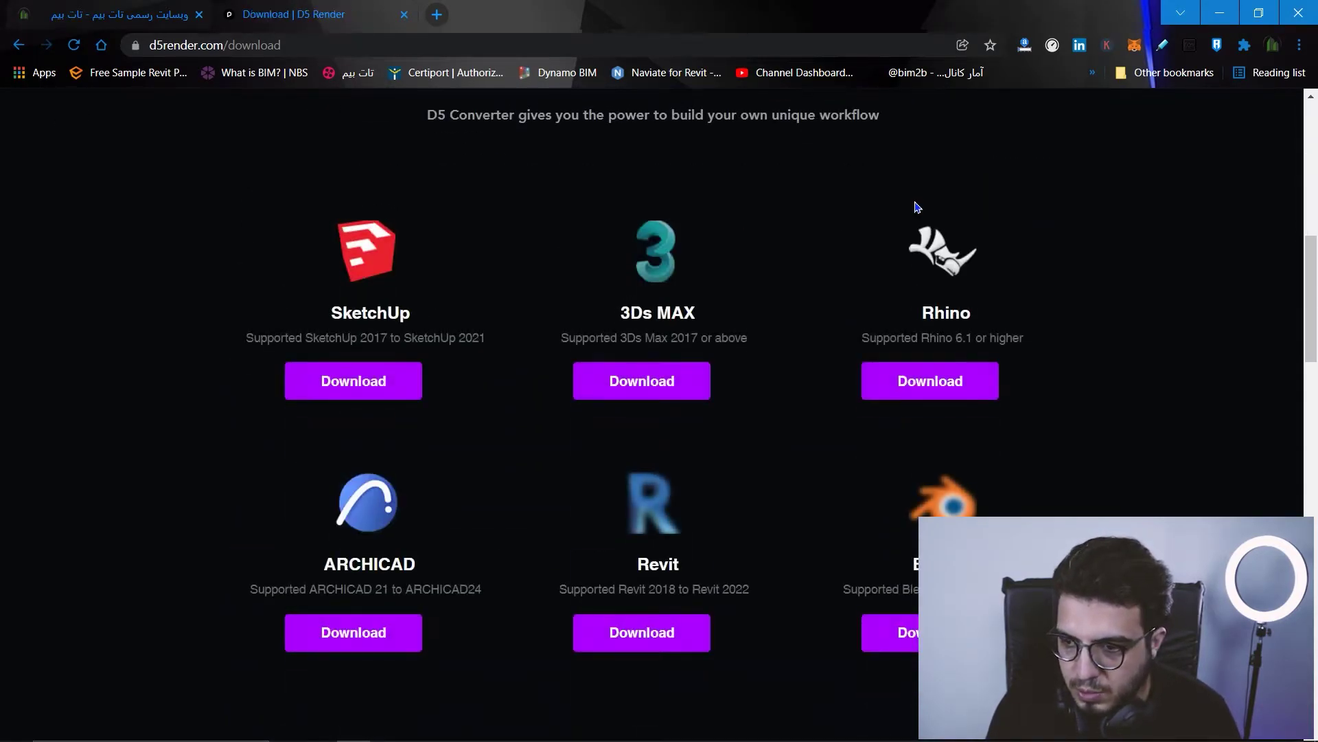
{"action": "scroll", "coordinate": [920, 218], "scroll_direction": "up", "scroll_amount": 2}
{"action": "scroll", "coordinate": [728, 253], "scroll_direction": "down", "scroll_amount": 4}
{"action": "scroll", "coordinate": [456, 250], "scroll_direction": "up", "scroll_amount": 1}
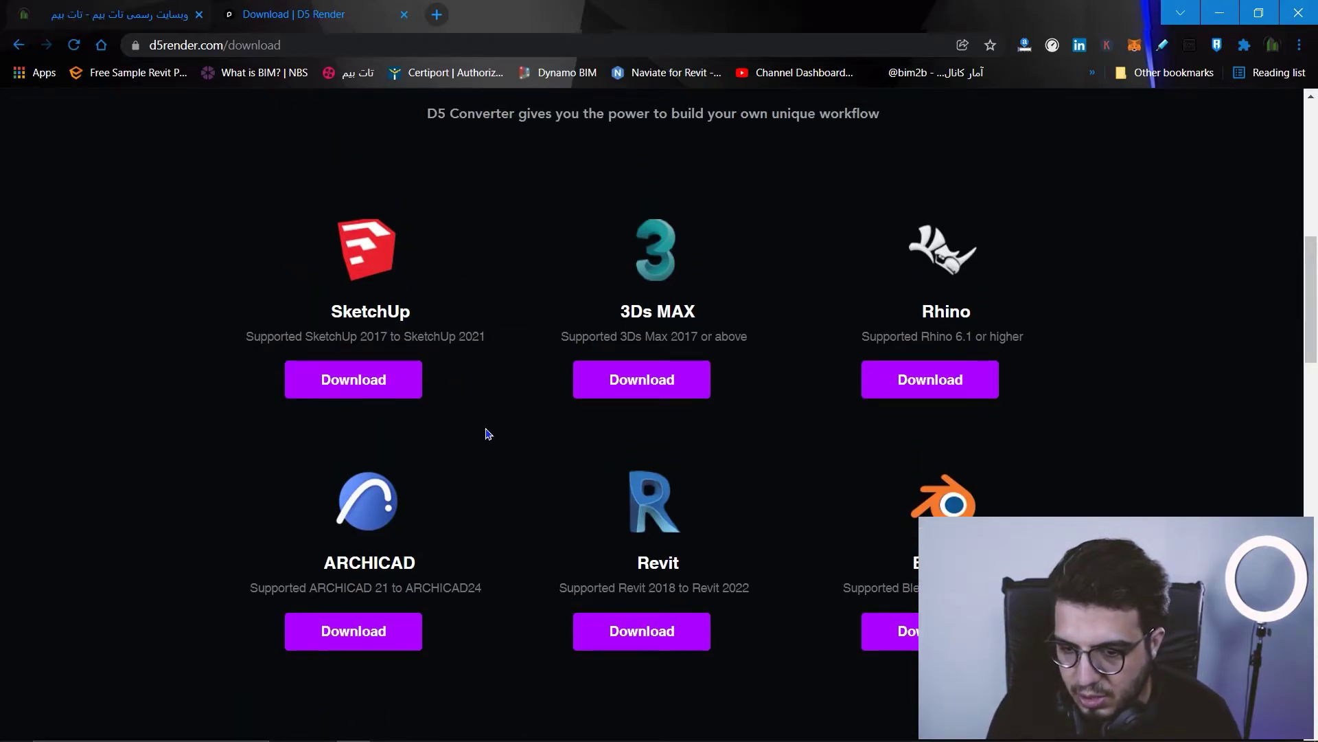
{"action": "scroll", "coordinate": [980, 403], "scroll_direction": "down", "scroll_amount": 10}
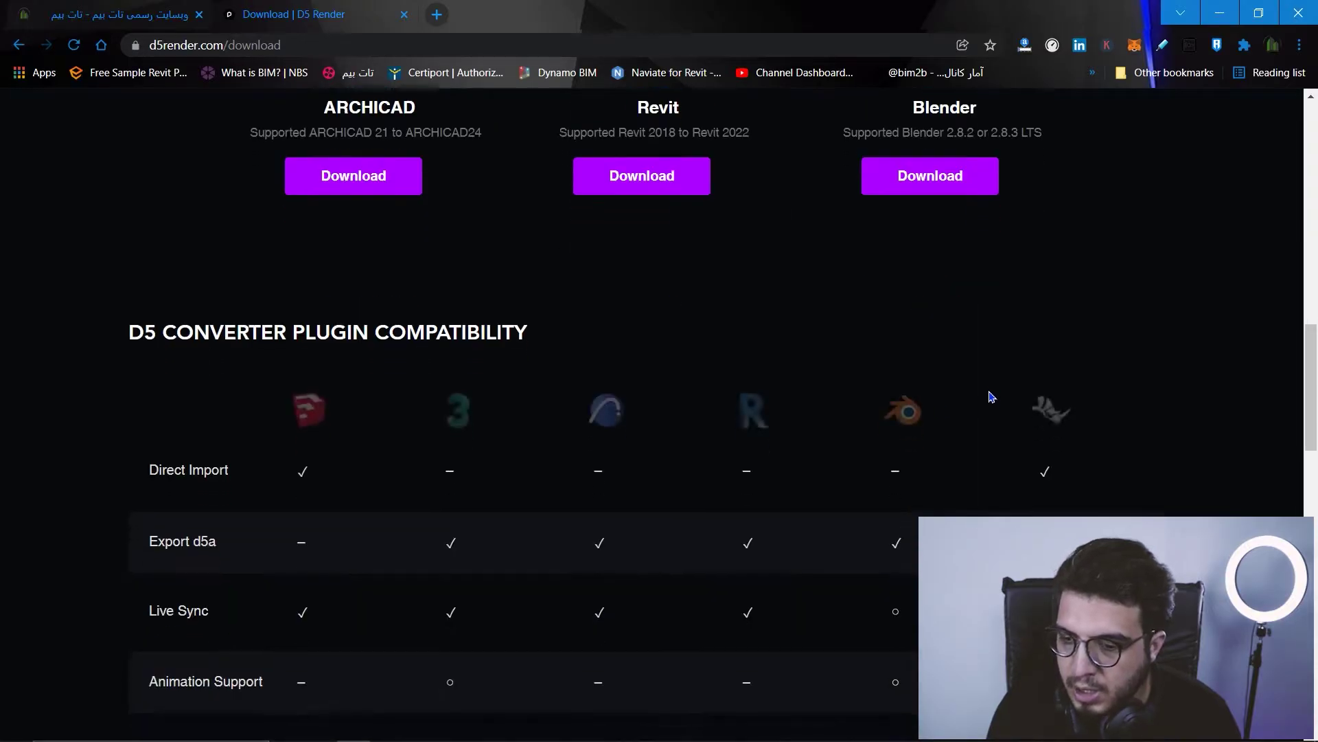
{"action": "scroll", "coordinate": [876, 434], "scroll_direction": "up", "scroll_amount": 3}
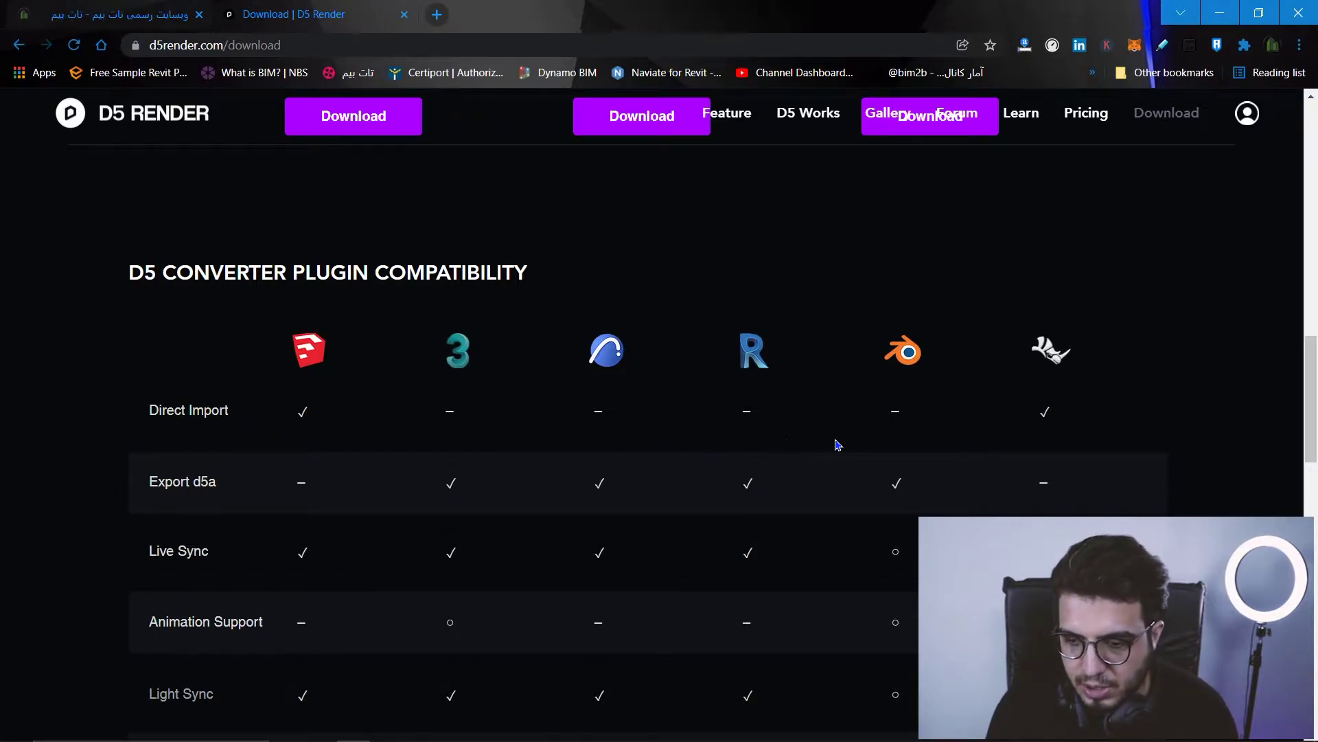
{"action": "scroll", "coordinate": [810, 437], "scroll_direction": "down", "scroll_amount": 2}
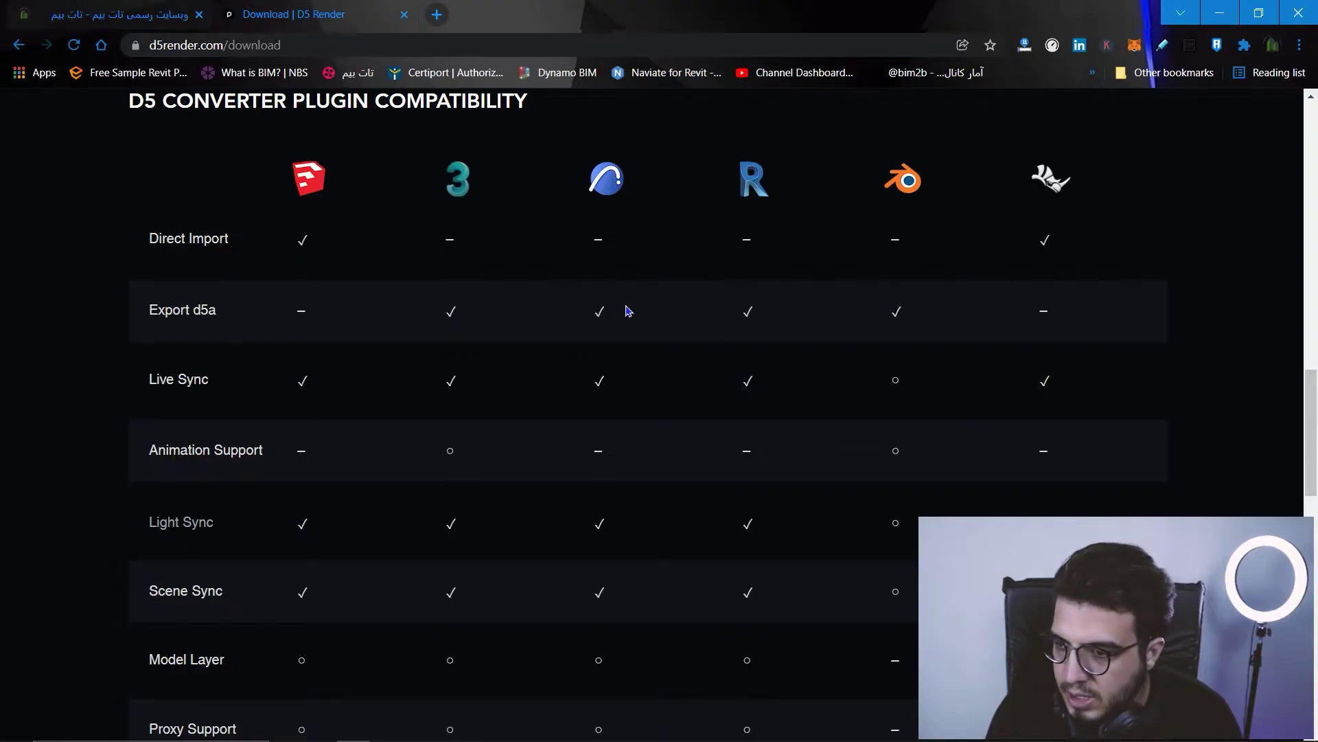
{"action": "scroll", "coordinate": [1112, 312], "scroll_direction": "down", "scroll_amount": 5}
{"action": "scroll", "coordinate": [864, 607], "scroll_direction": "up", "scroll_amount": 4}
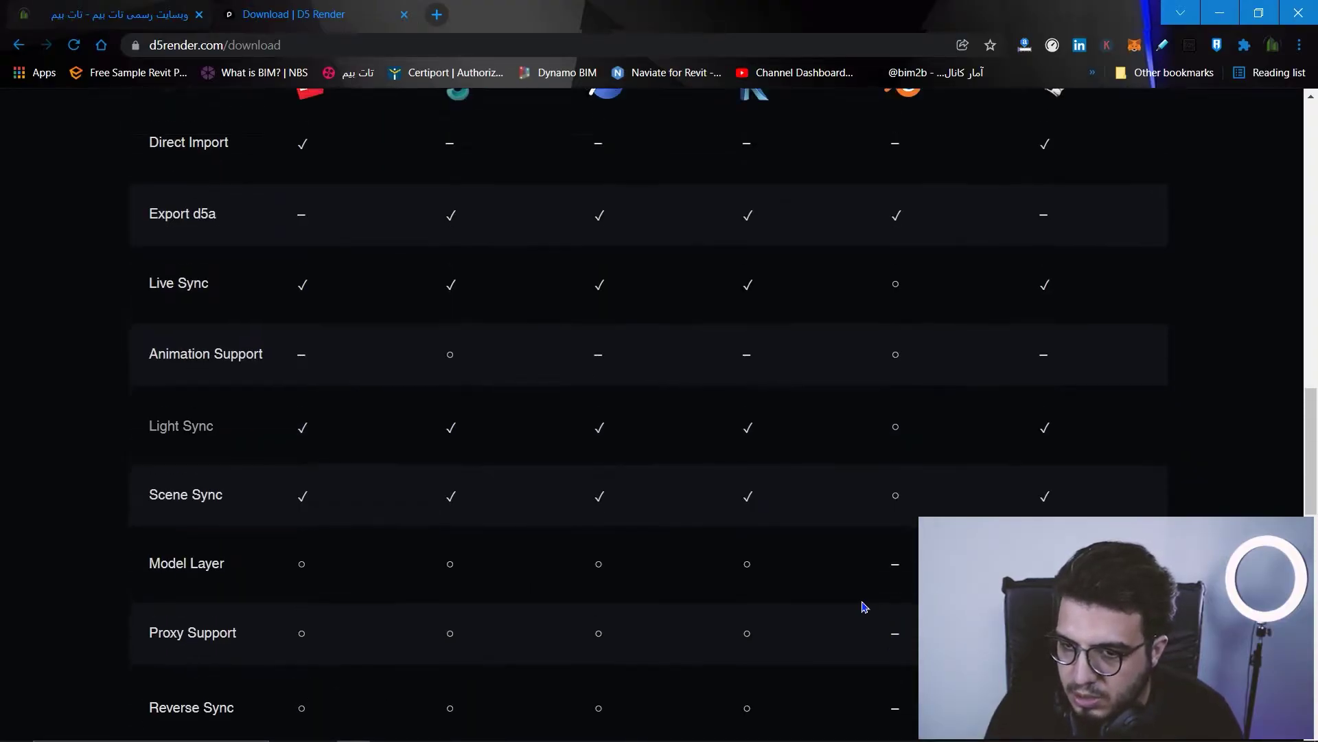
{"action": "scroll", "coordinate": [703, 423], "scroll_direction": "up", "scroll_amount": 4}
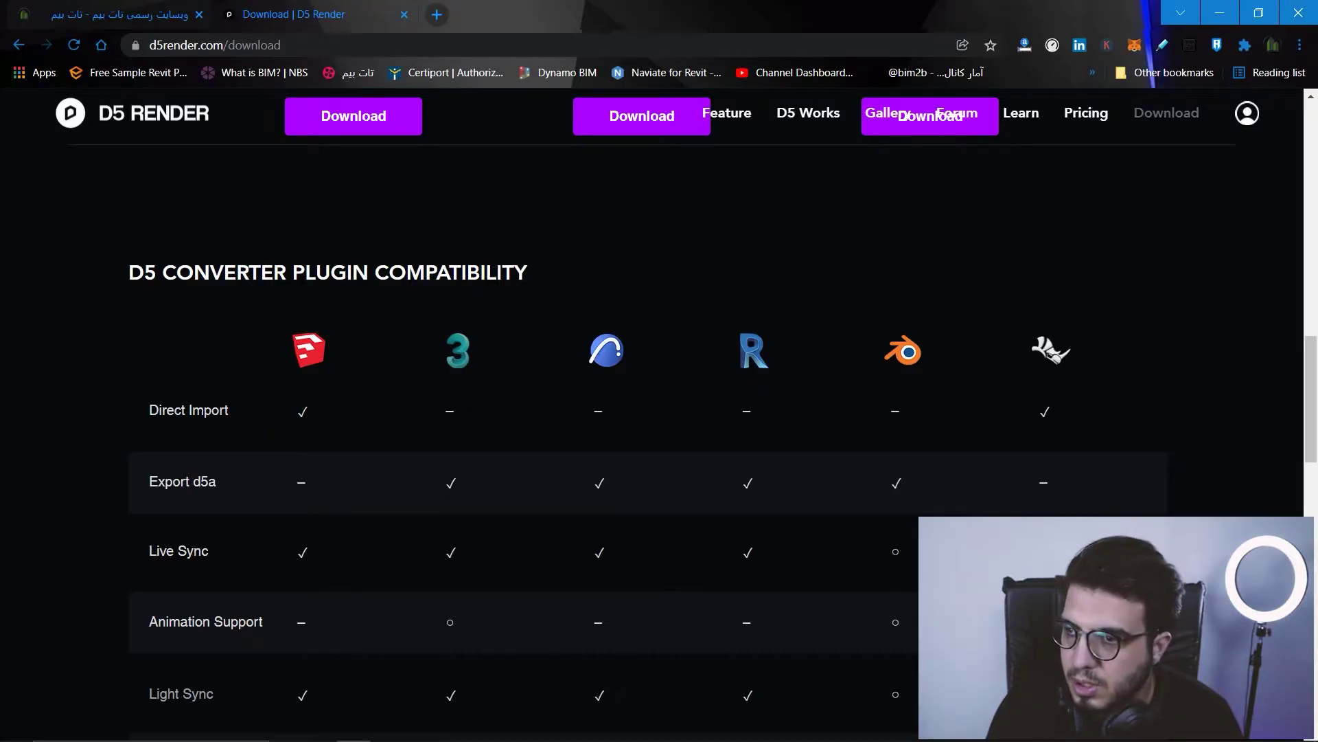
- Switch to Revit and open the default 3D view of the technical school model to inspect the building
{"action": "left_click", "coordinate": [1225, 12]}
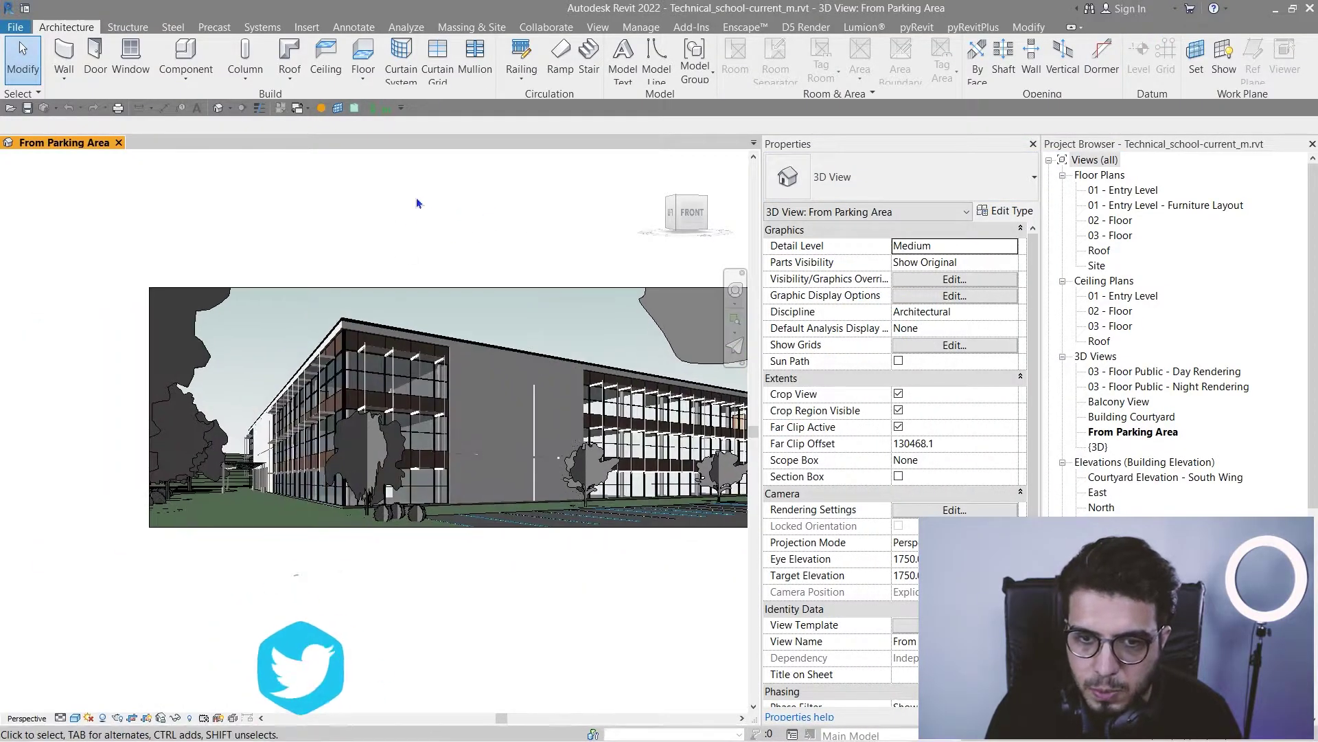
{"action": "left_click", "coordinate": [222, 105]}
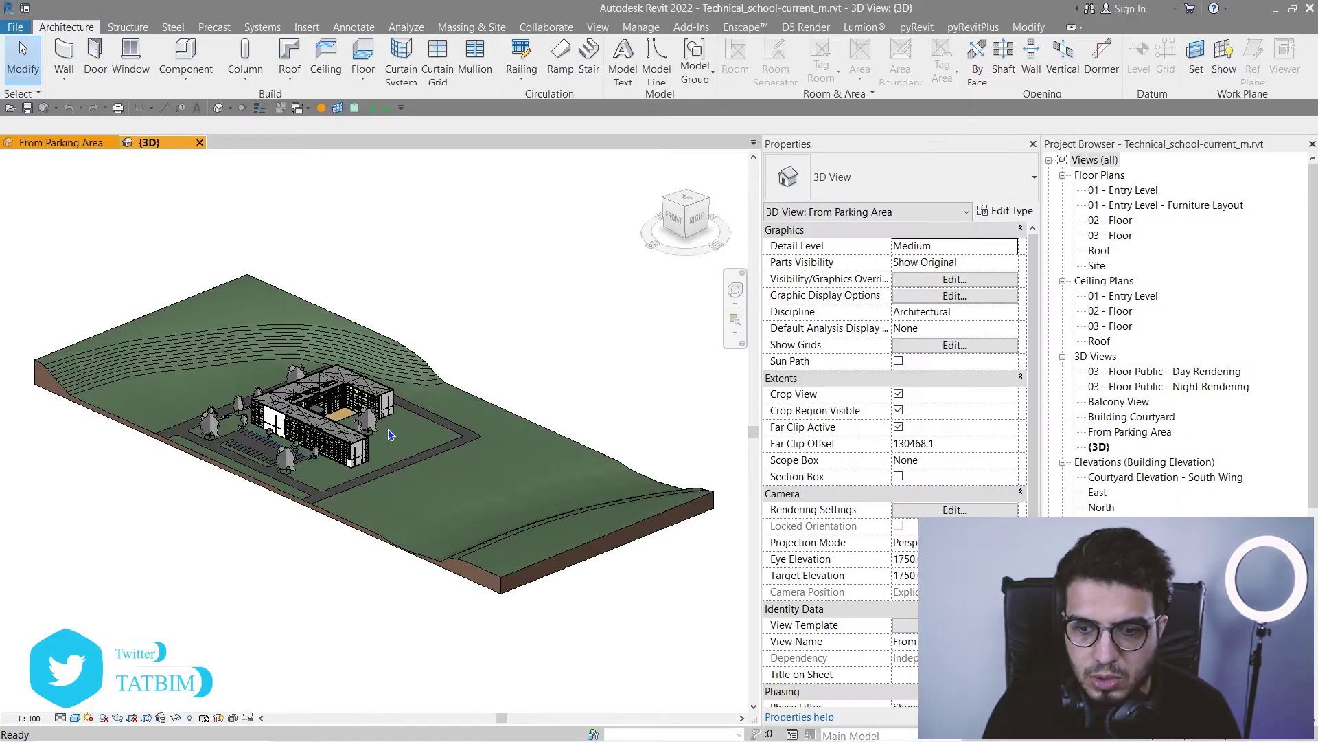
{"action": "scroll", "coordinate": [327, 409], "scroll_direction": "up", "scroll_amount": 3}
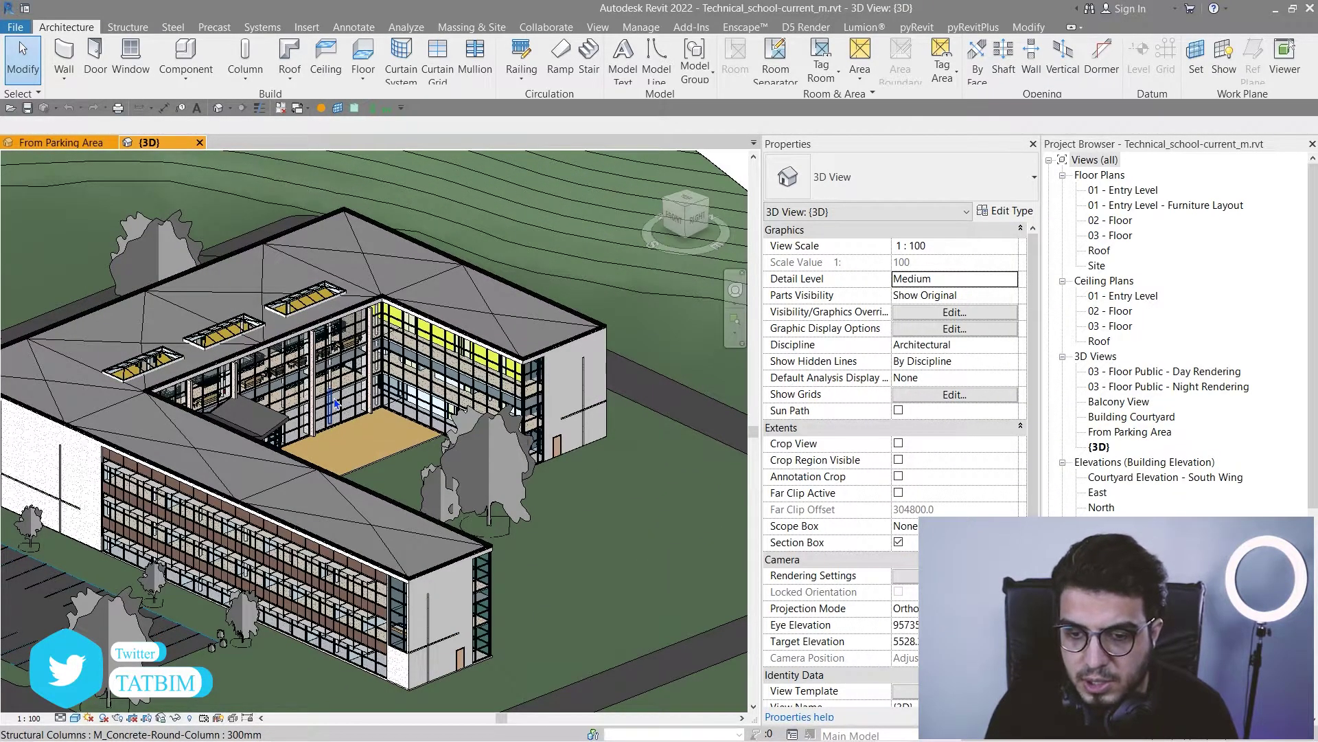
{"action": "scroll", "coordinate": [334, 401], "scroll_direction": "down", "scroll_amount": 2}
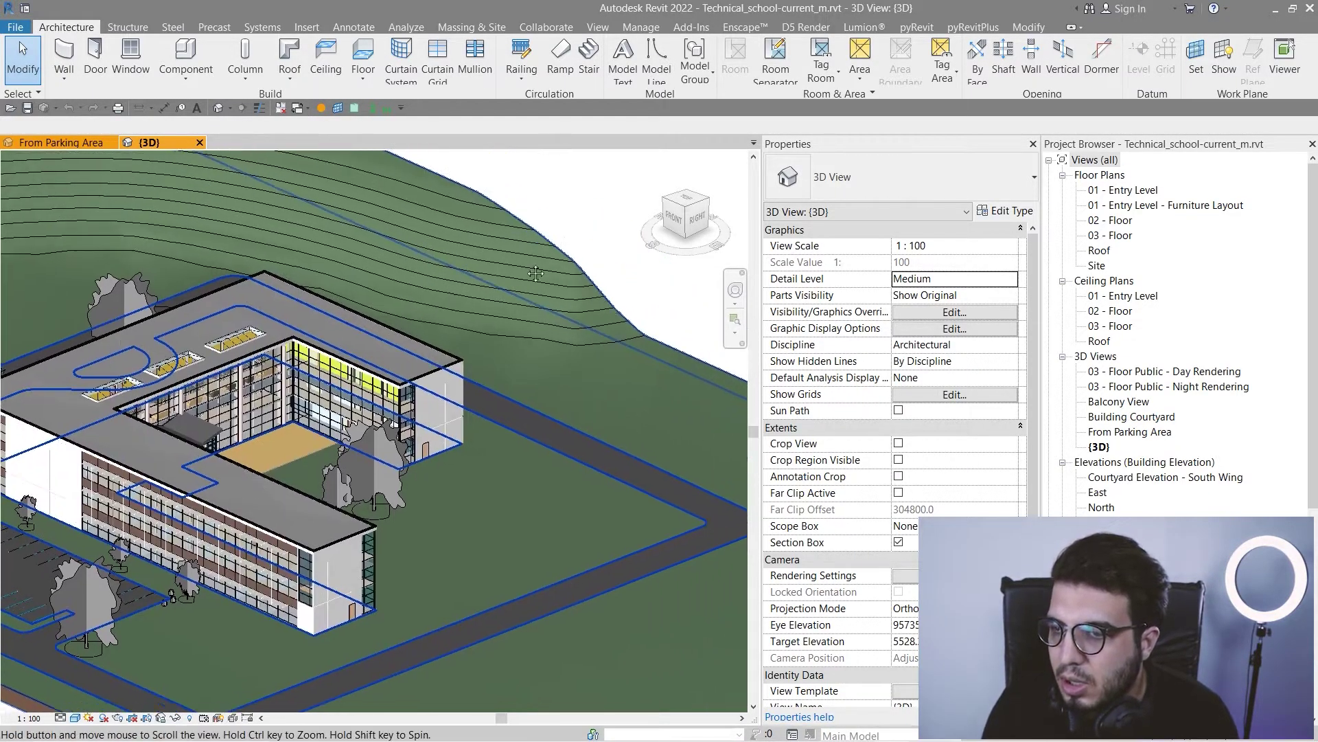
{"action": "scroll", "coordinate": [487, 286], "scroll_direction": "up", "scroll_amount": 3}
{"action": "scroll", "coordinate": [487, 286], "scroll_direction": "down", "scroll_amount": 3}
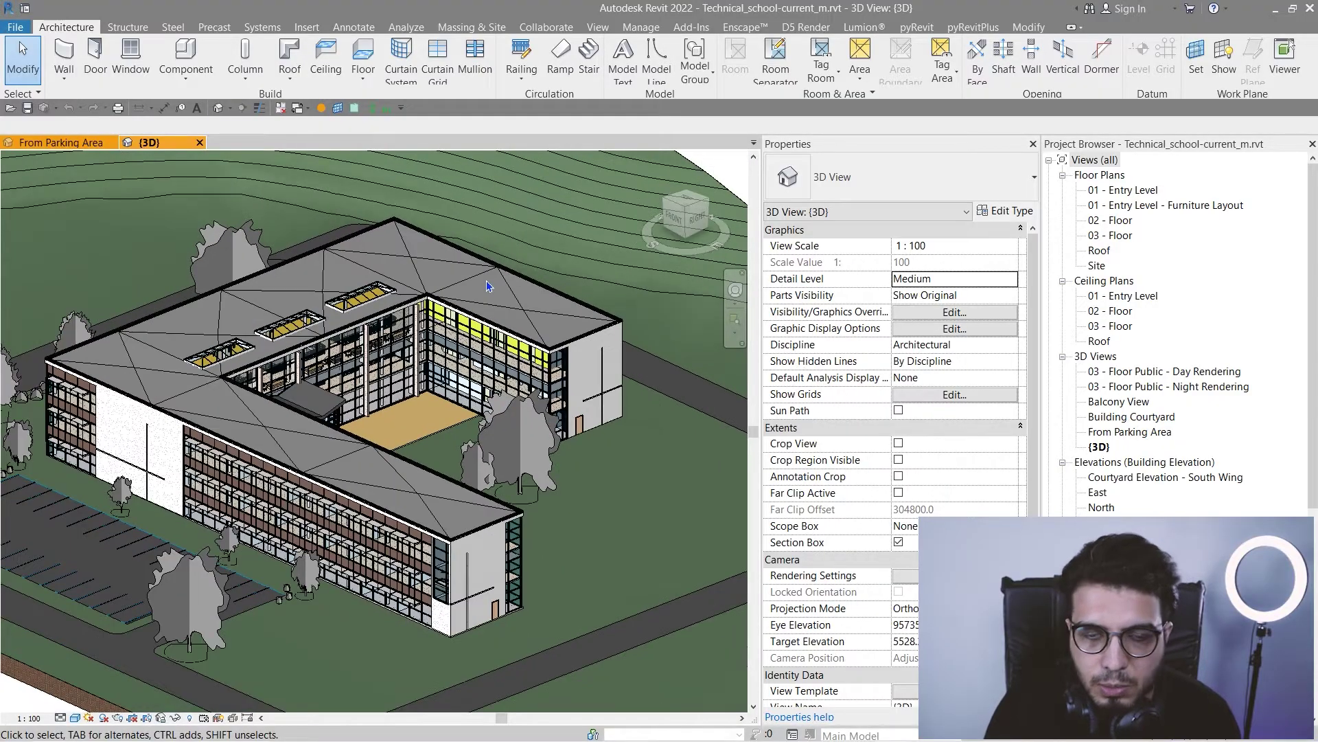
{"action": "middle_click_drag", "start_coordinate": [548, 284], "coordinate": [540, 245]}
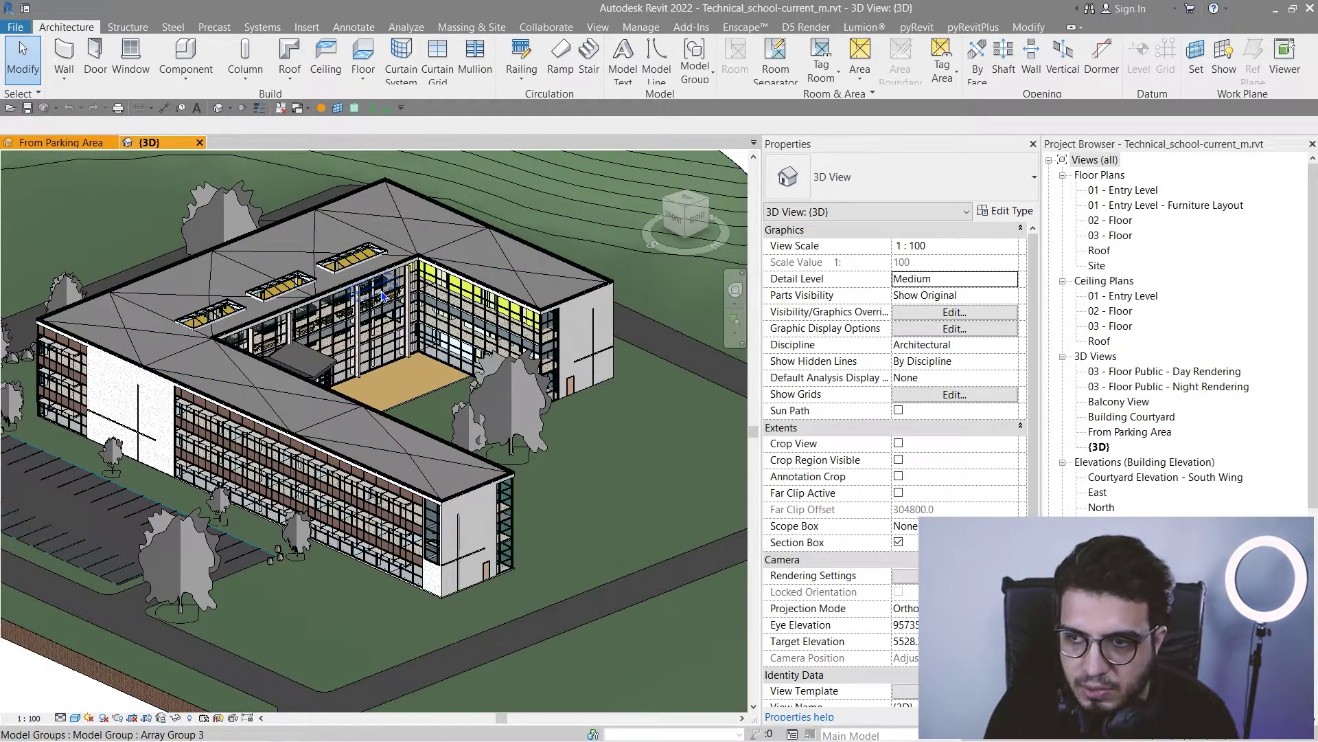
{"action": "left_click", "coordinate": [382, 296]}
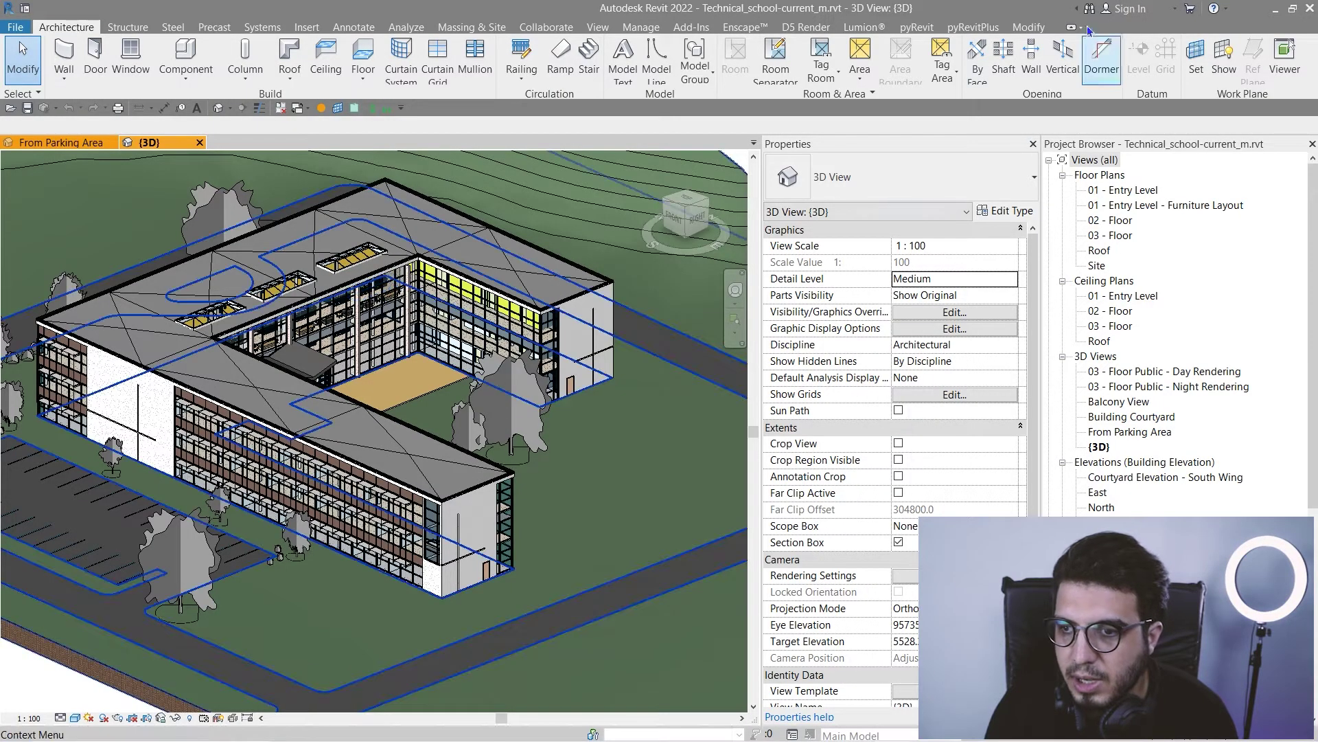
- Check the D5 Converter export options for the model and close them without exporting
{"action": "left_click", "coordinate": [809, 28]}
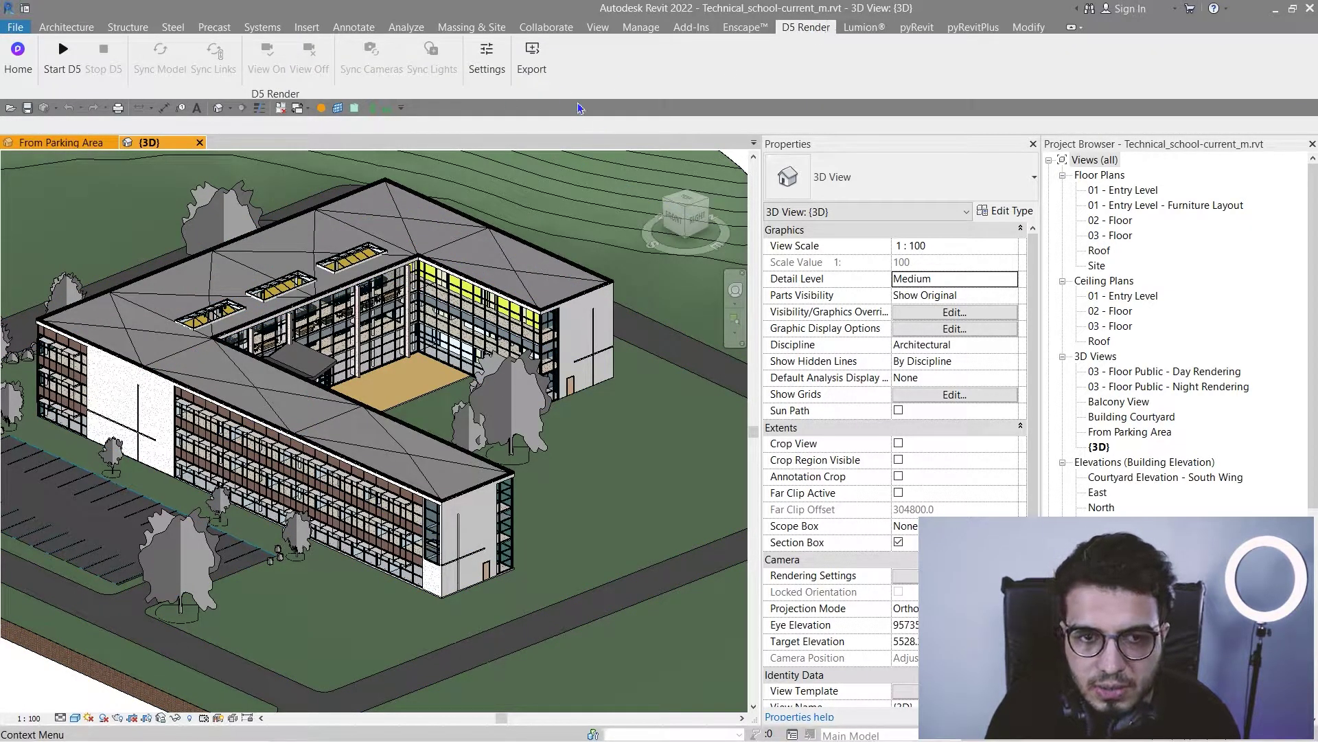
{"action": "left_click", "coordinate": [534, 66]}
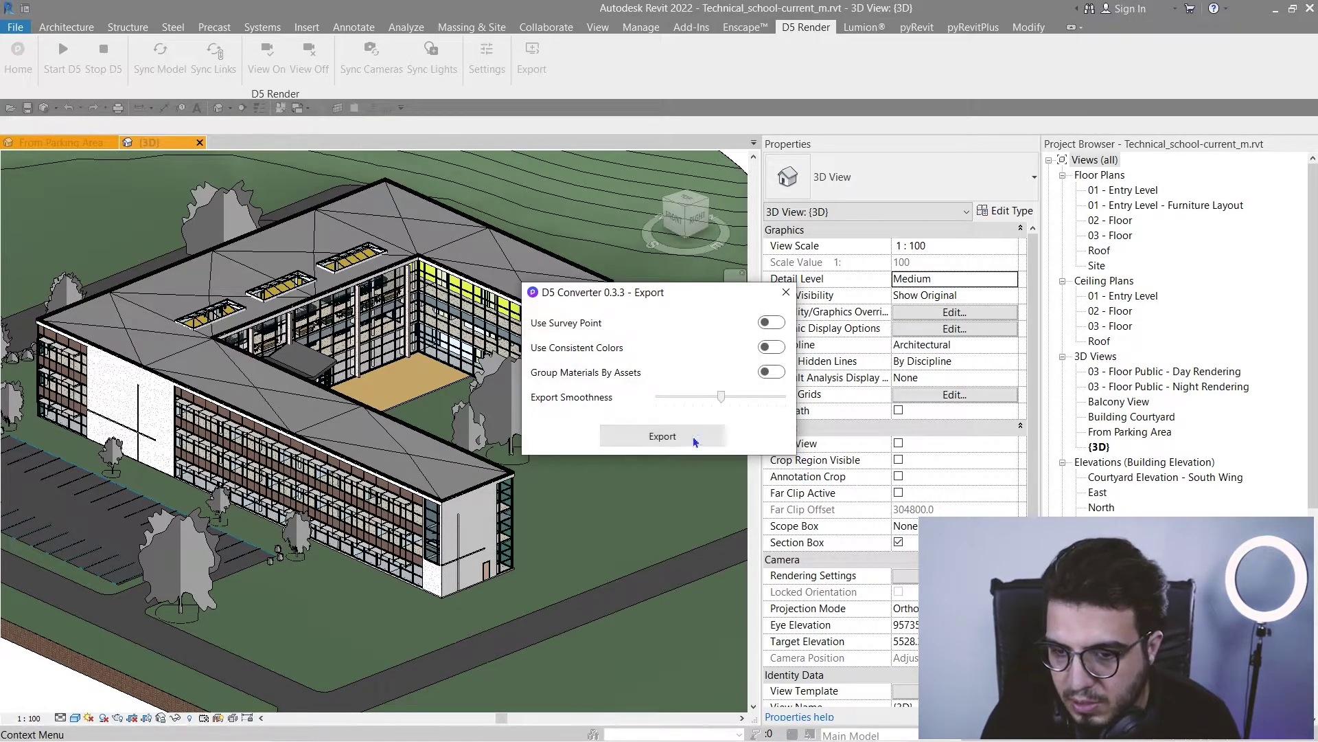
{"action": "left_click", "coordinate": [786, 292]}
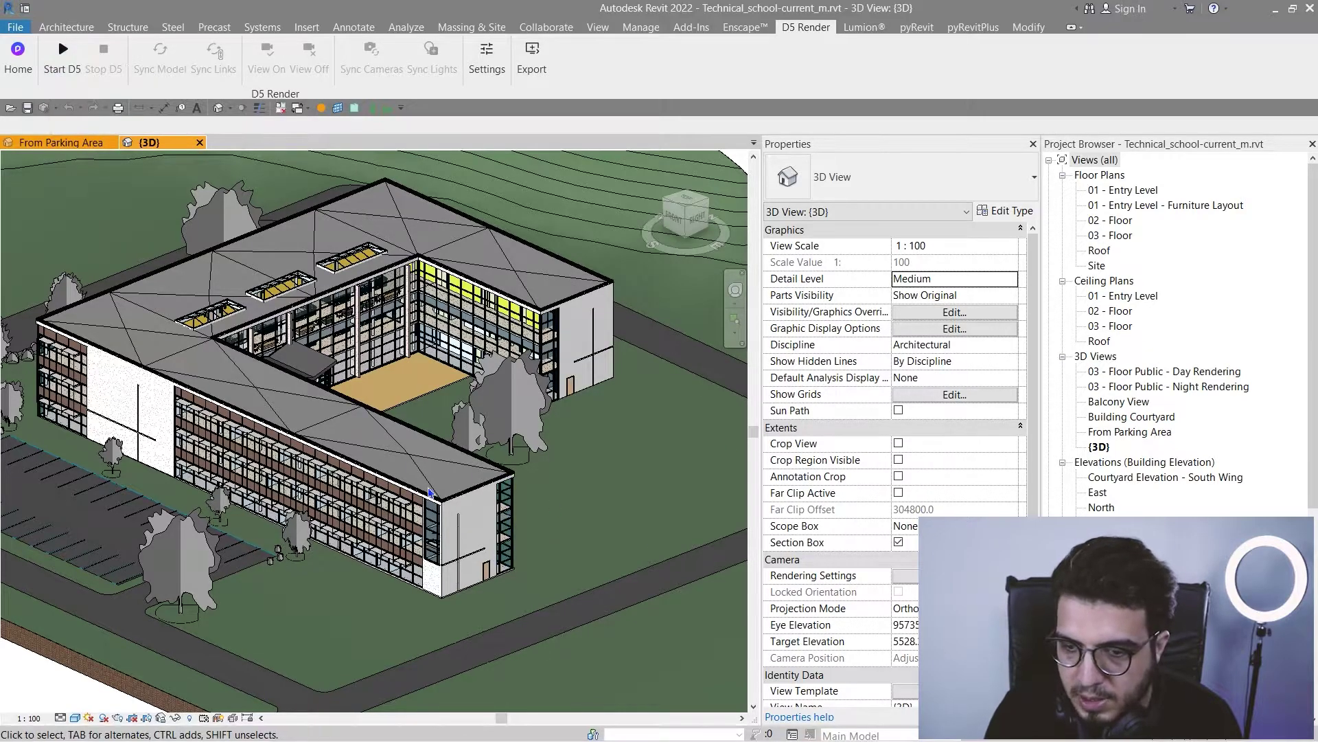
{"action": "scroll", "coordinate": [566, 287], "scroll_direction": "up", "scroll_amount": 5}
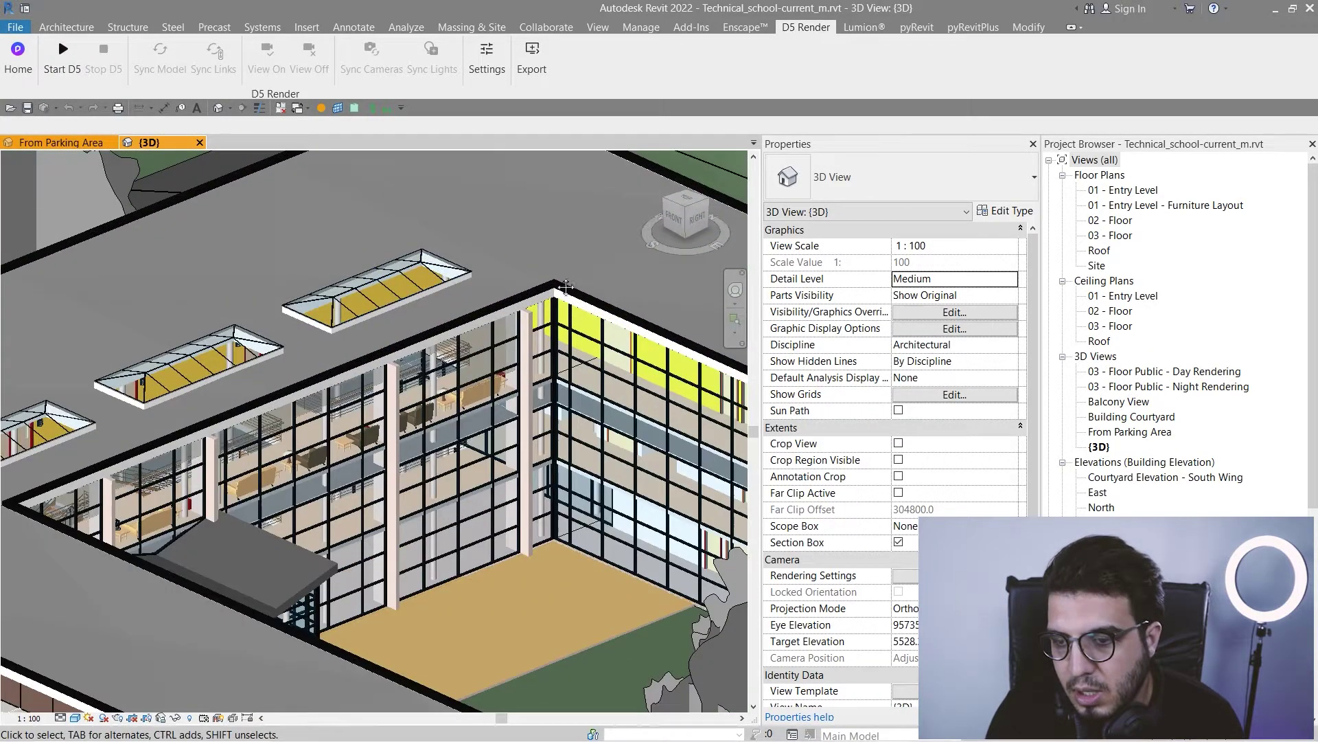
{"action": "middle_click_drag", "start_coordinate": [567, 287], "coordinate": [450, 401]}
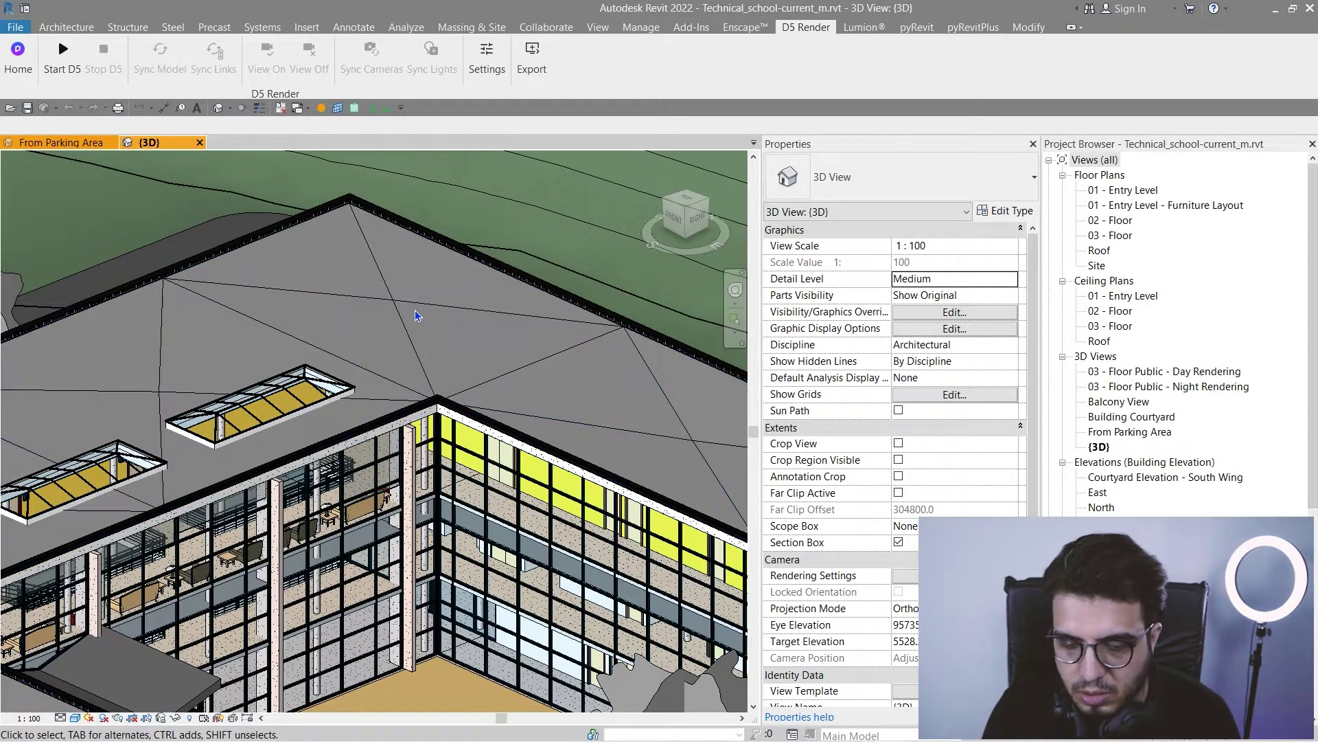
{"action": "scroll", "coordinate": [385, 322], "scroll_direction": "down", "scroll_amount": 6}
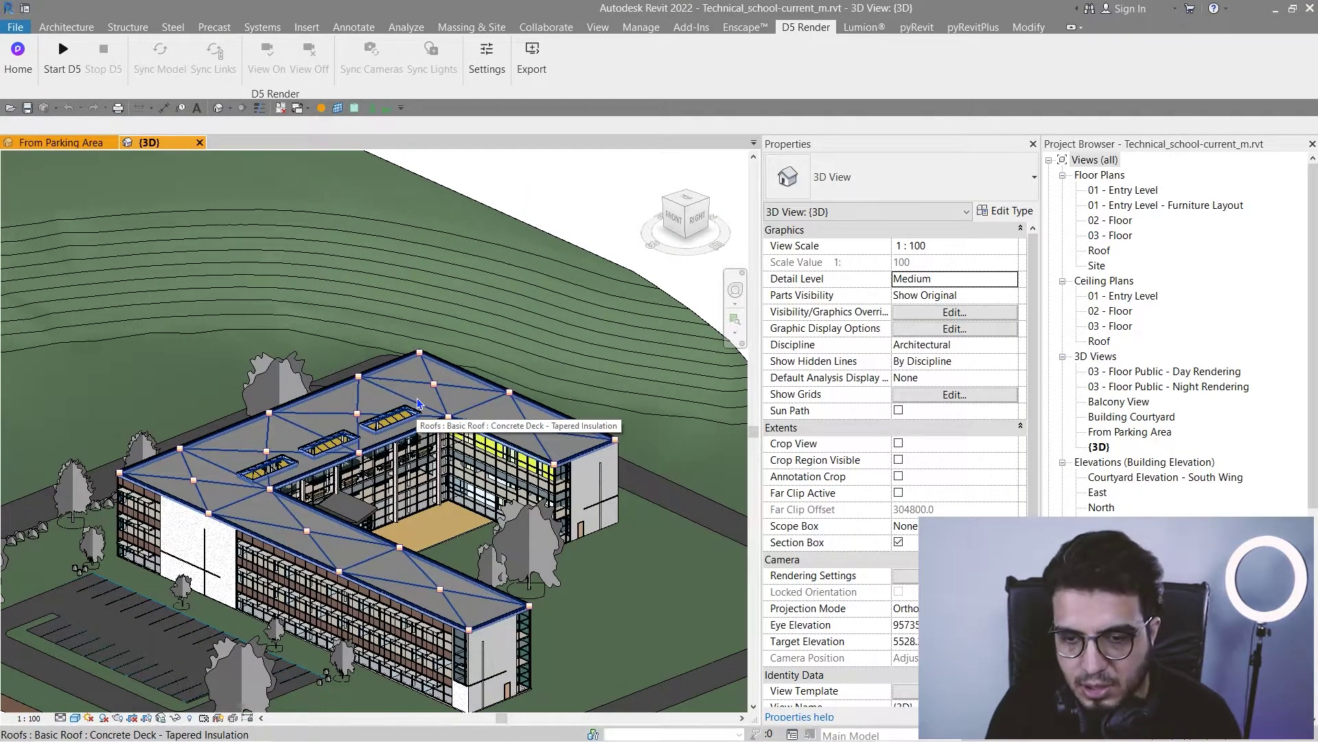
{"action": "middle_click_drag", "start_coordinate": [418, 403], "coordinate": [429, 406]}
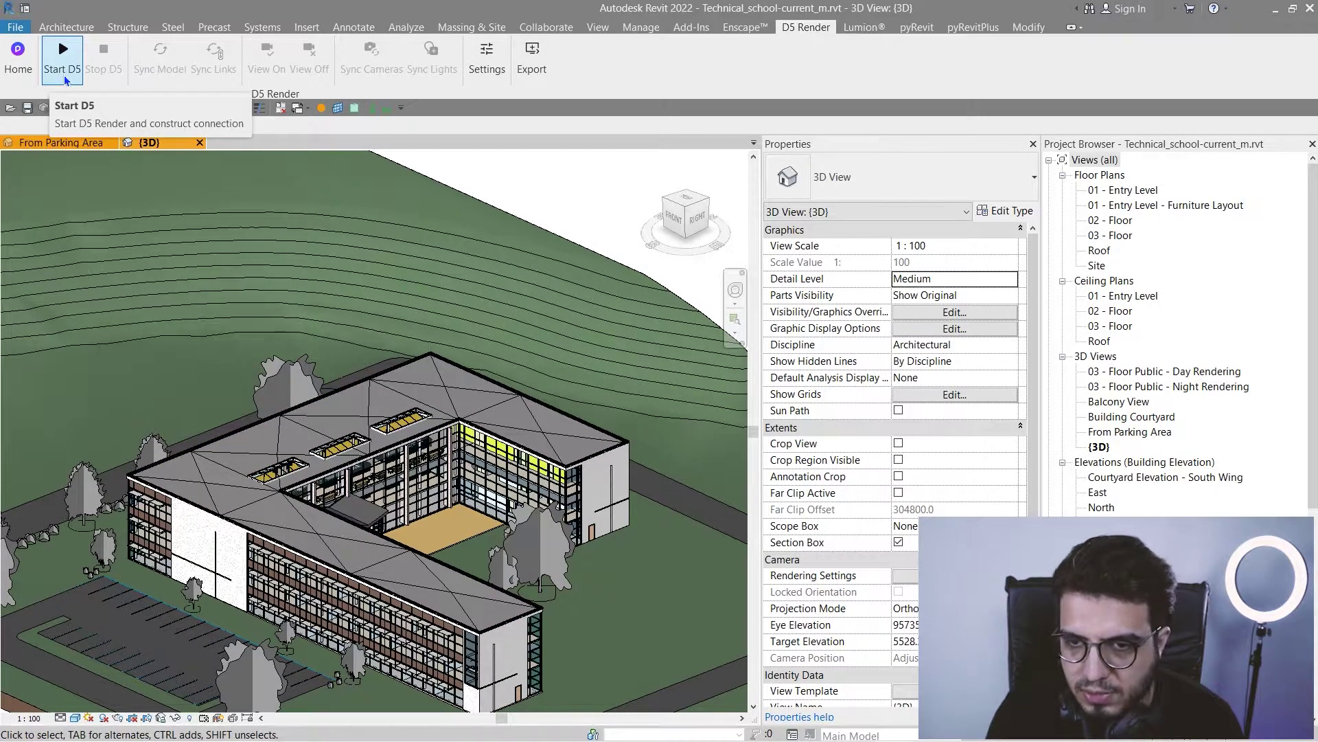
- Examine the D5 Converter settings, including the list of categories to be separated, and close them without saving
{"action": "left_click", "coordinate": [487, 71]}
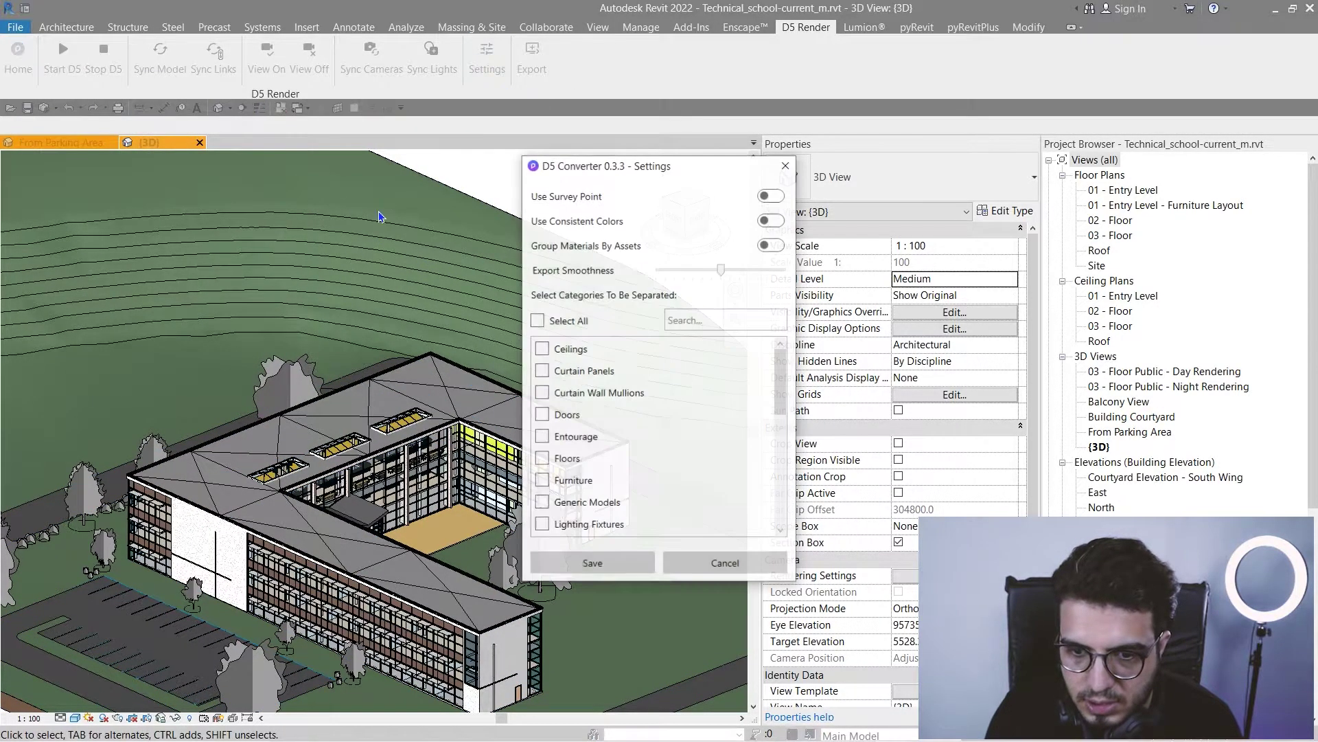
{"action": "left_click_drag", "start_coordinate": [559, 172], "coordinate": [376, 197]}
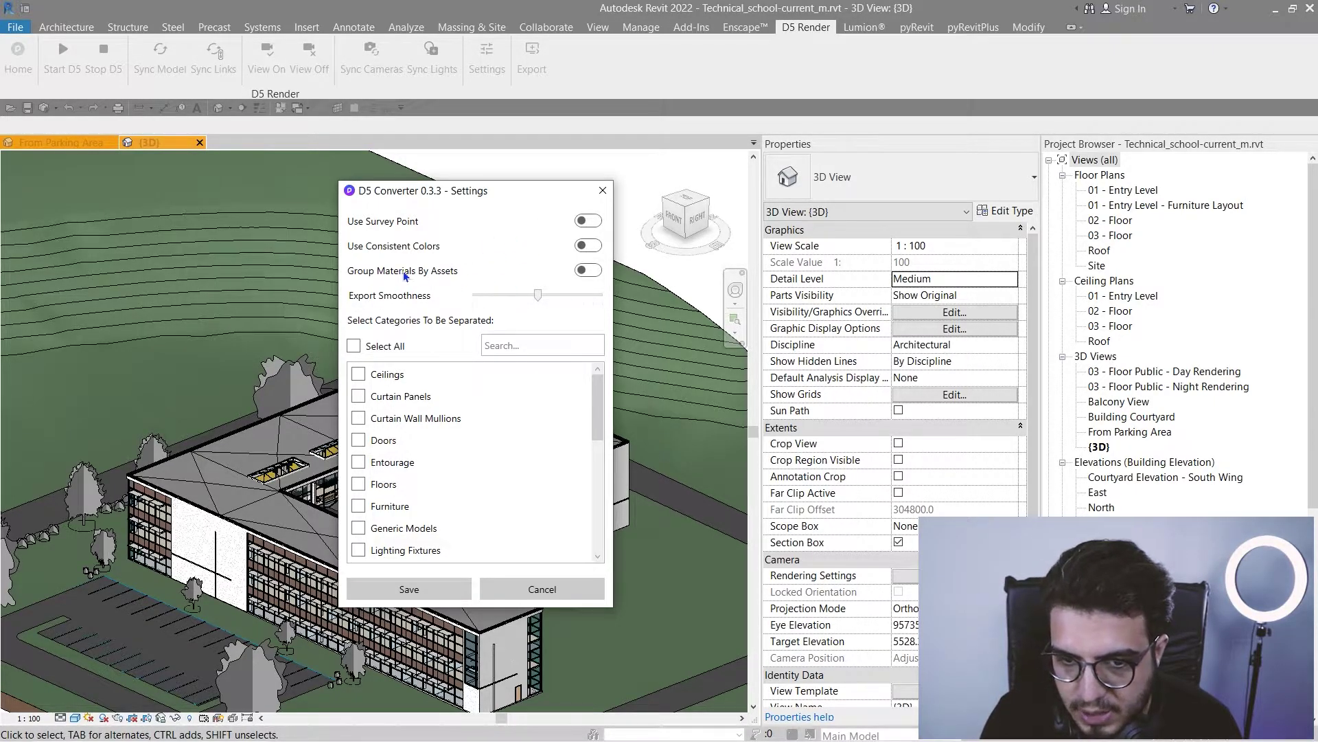
{"action": "left_click_drag", "start_coordinate": [452, 191], "coordinate": [416, 194]}
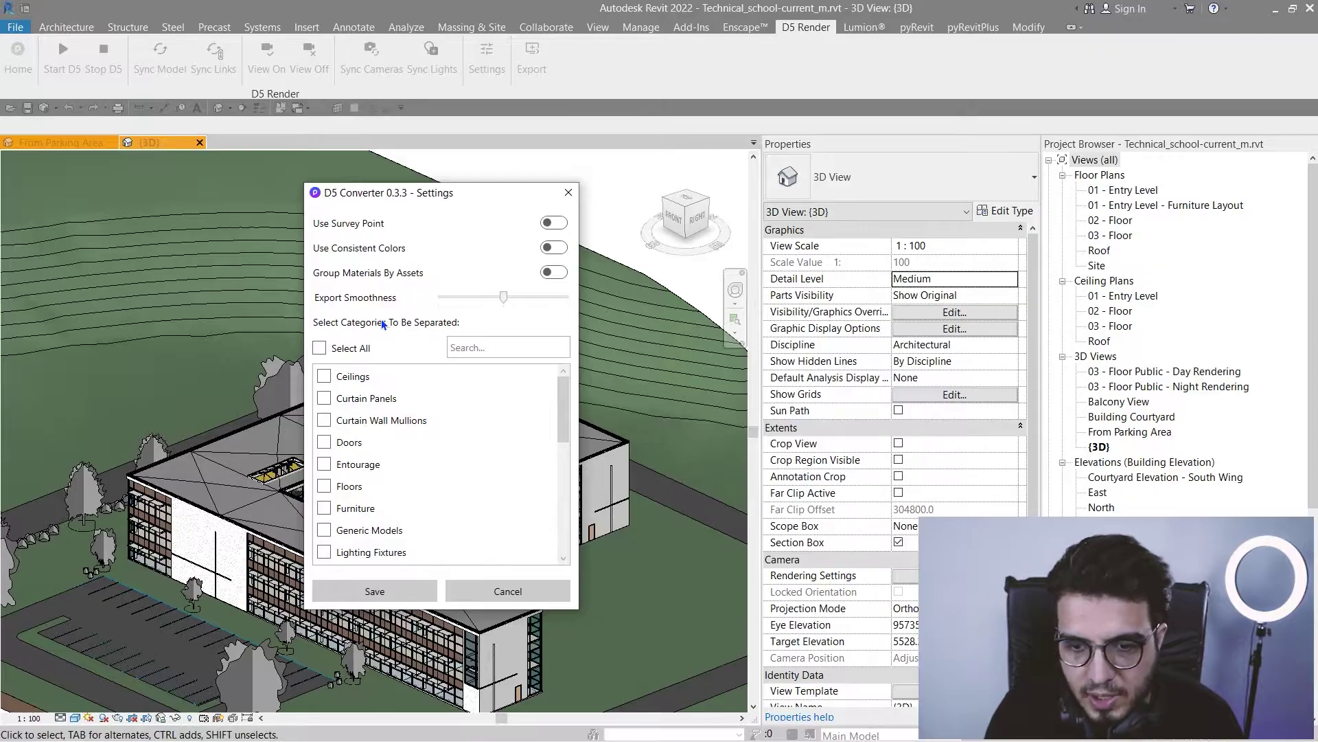
{"action": "scroll", "coordinate": [379, 397], "scroll_direction": "down", "scroll_amount": 5}
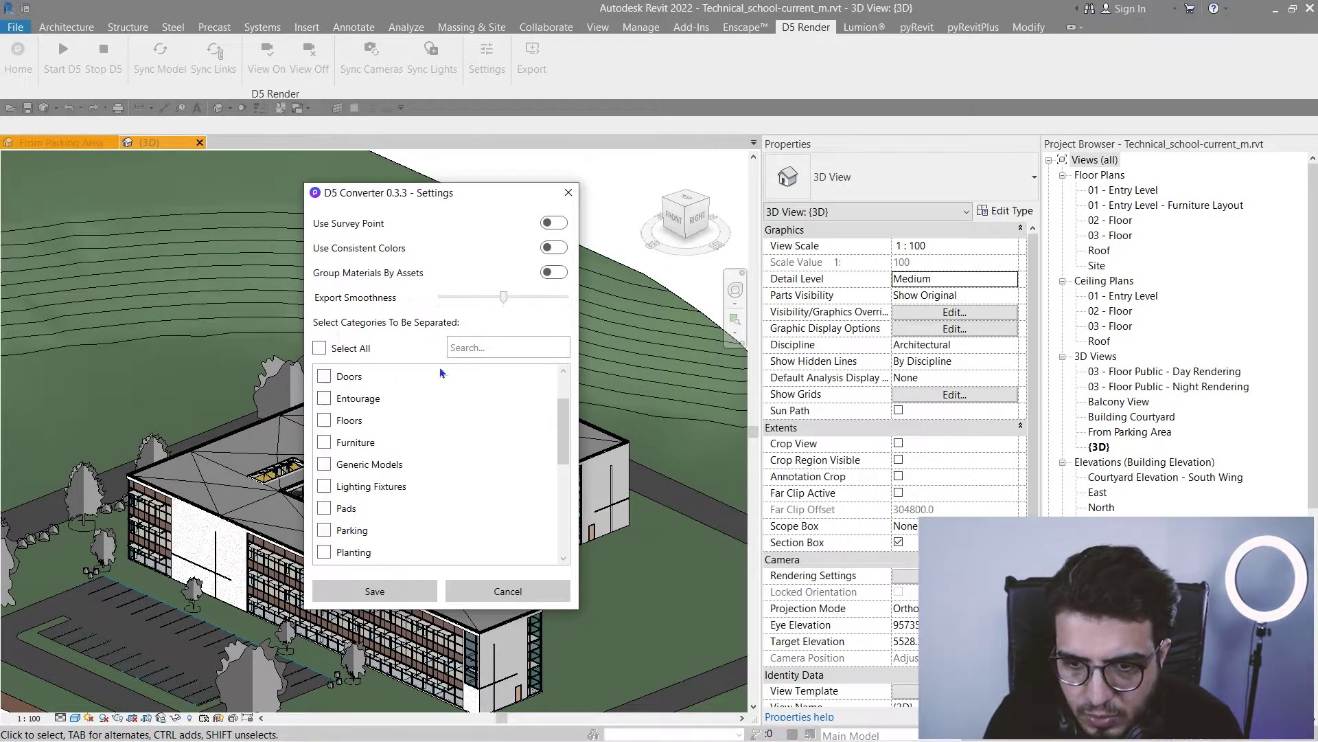
{"action": "scroll", "coordinate": [572, 525], "scroll_direction": "up", "scroll_amount": 5}
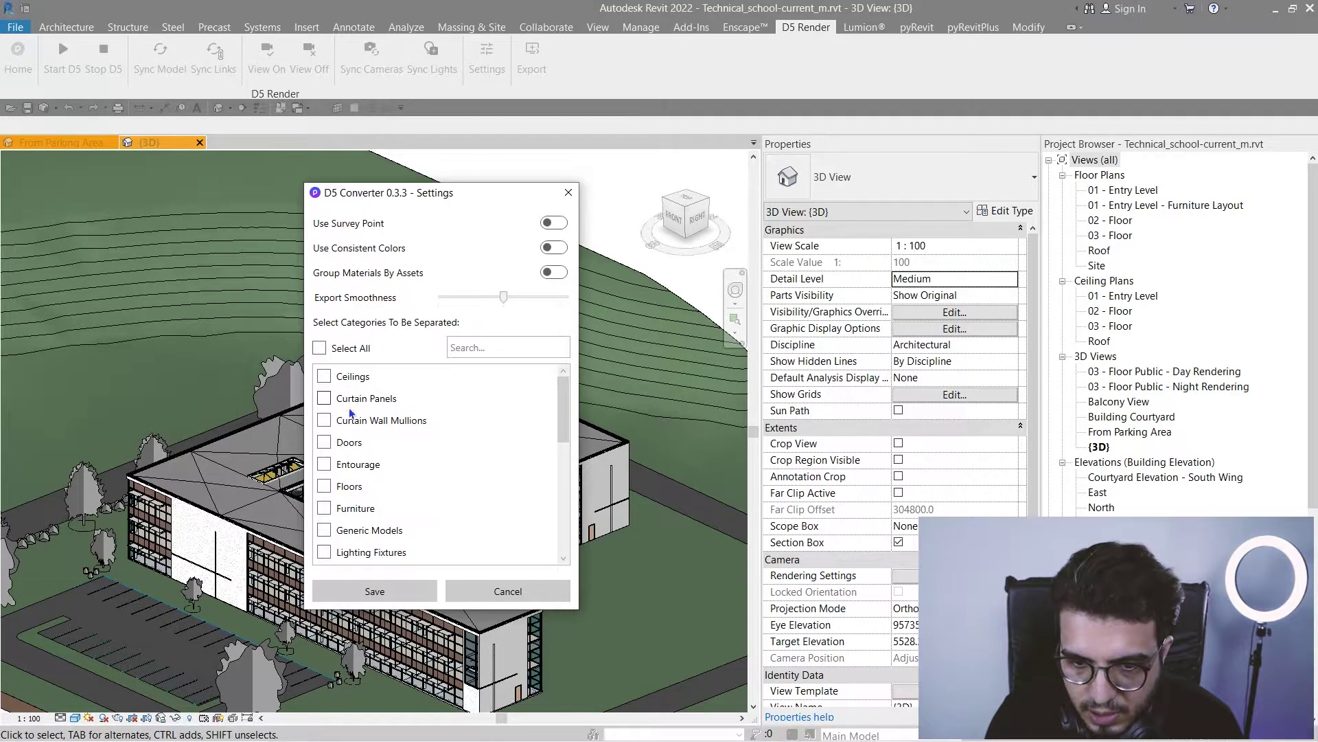
{"action": "scroll", "coordinate": [391, 476], "scroll_direction": "down", "scroll_amount": 5}
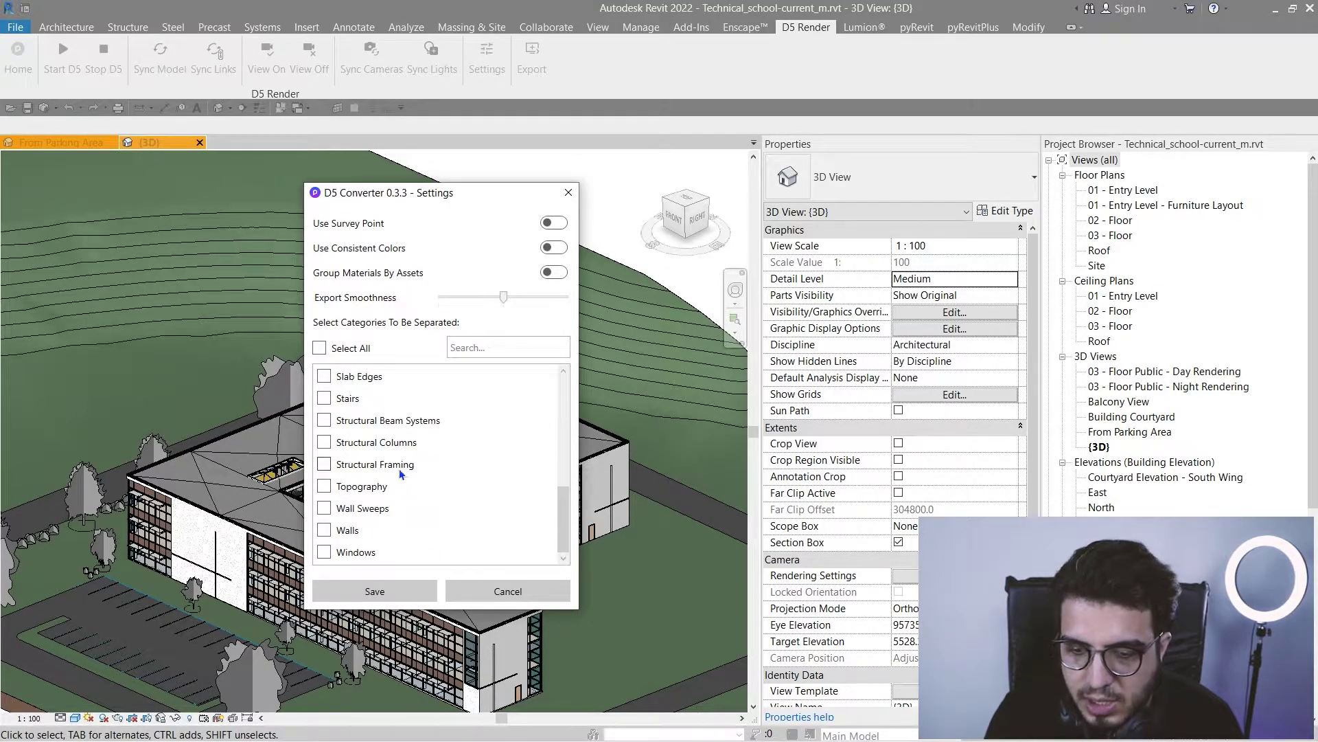
{"action": "scroll", "coordinate": [420, 465], "scroll_direction": "up", "scroll_amount": 5}
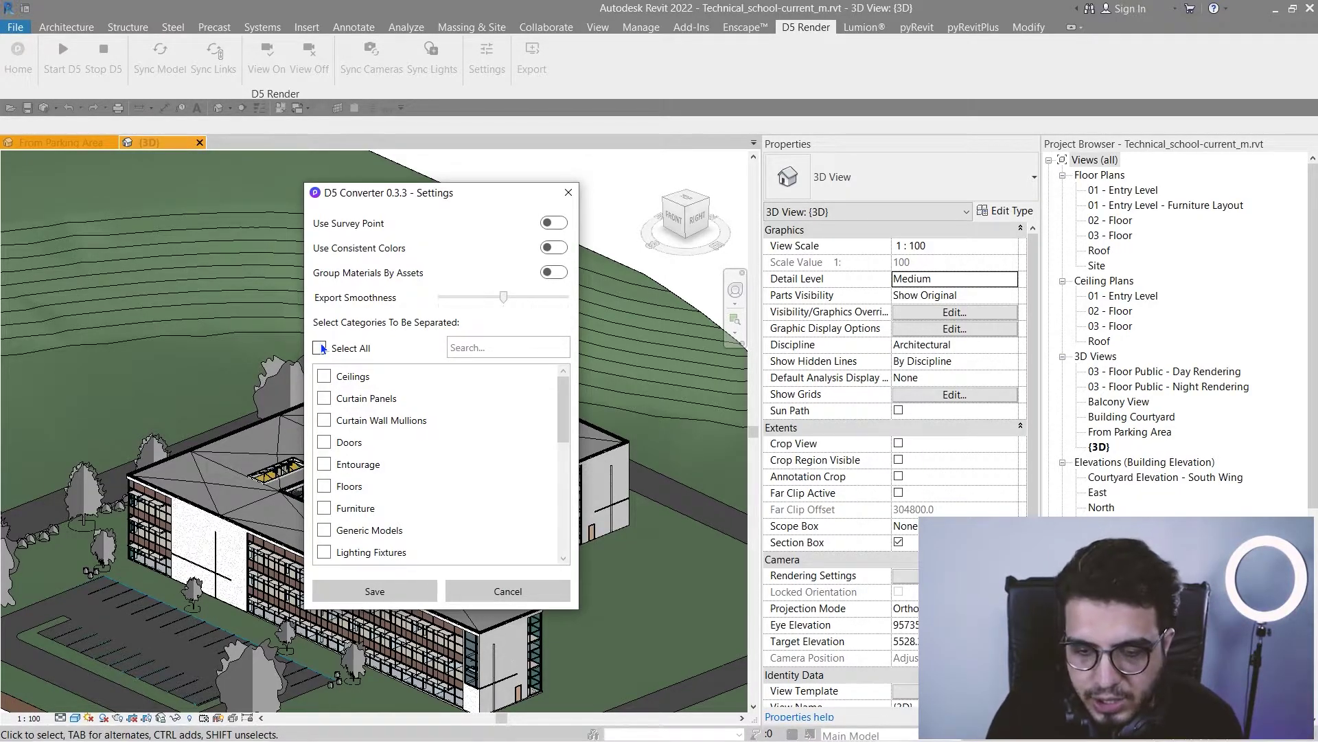
{"action": "scroll", "coordinate": [351, 540], "scroll_direction": "down", "scroll_amount": 3}
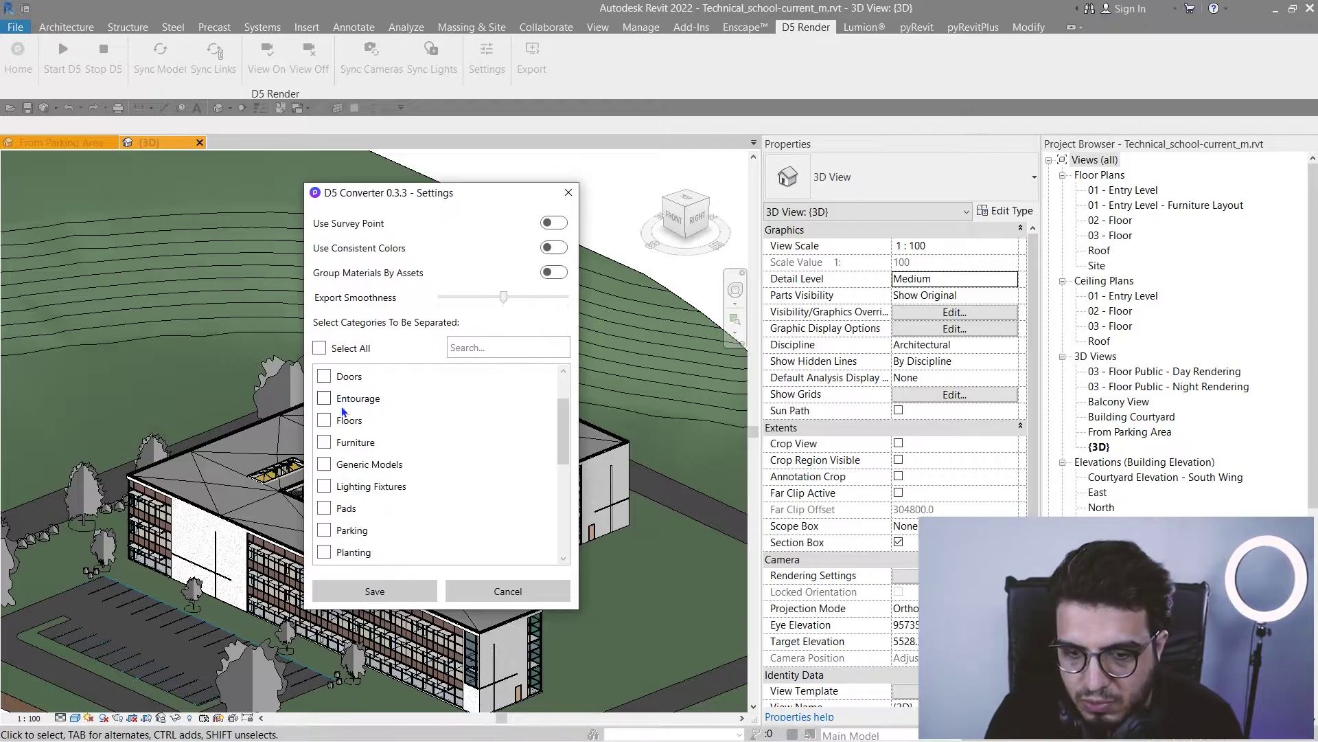
{"action": "scroll", "coordinate": [457, 495], "scroll_direction": "up", "scroll_amount": 3}
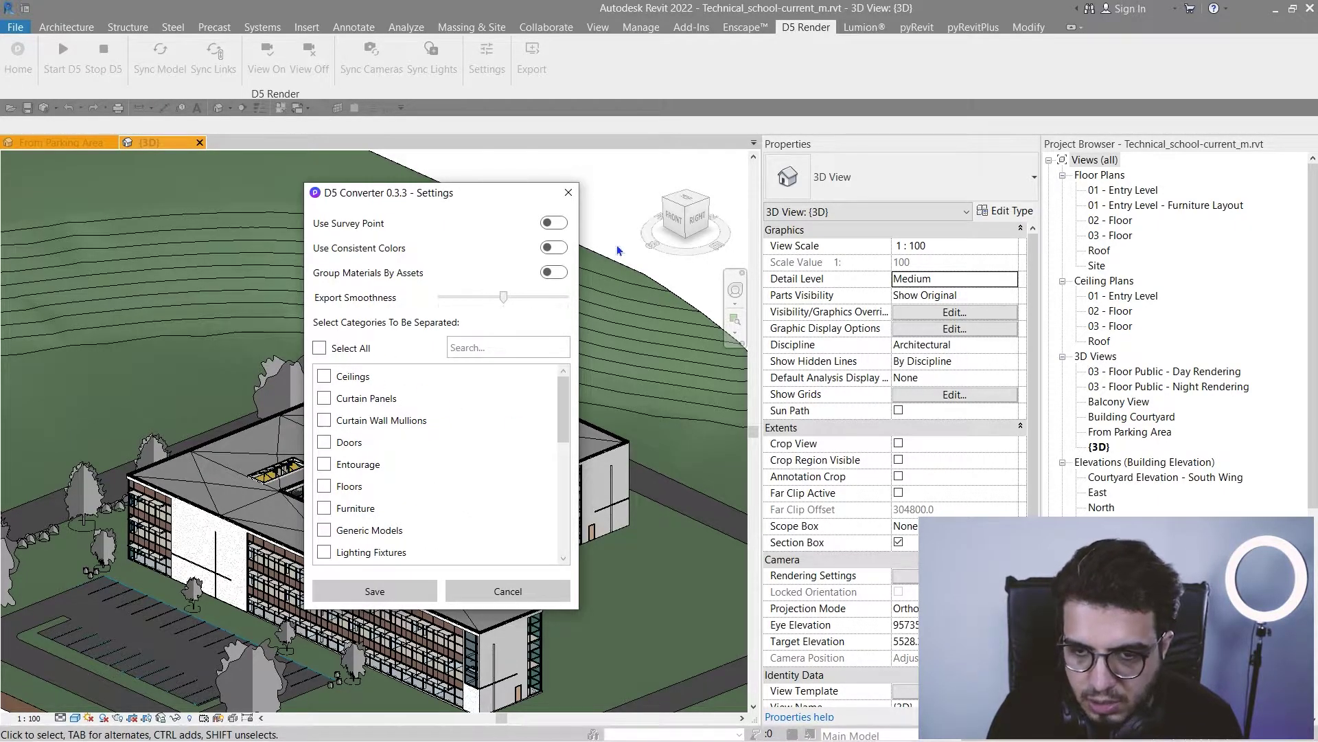
{"action": "left_click", "coordinate": [569, 197]}
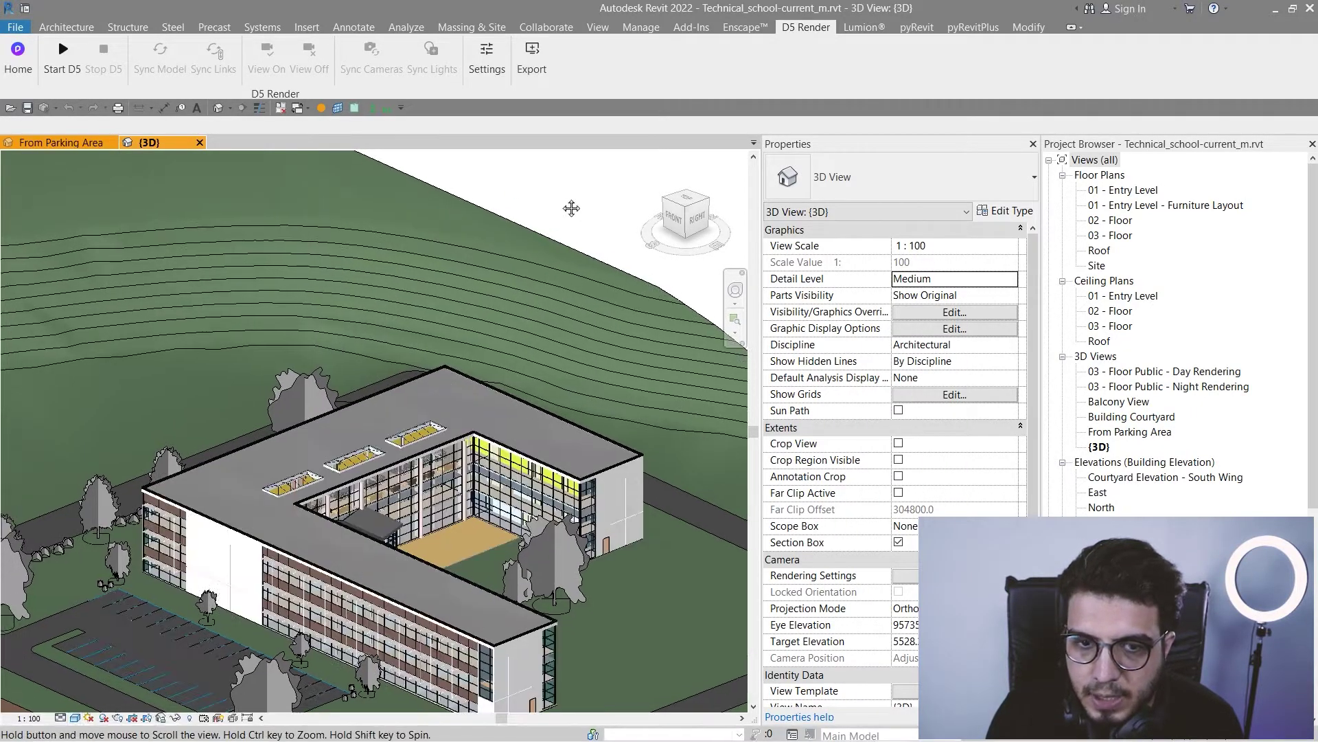
- Start D5 Render from the D5 Converter and connect the school model to a new .drs project
{"action": "scroll", "coordinate": [341, 199], "scroll_direction": "up", "scroll_amount": 2}
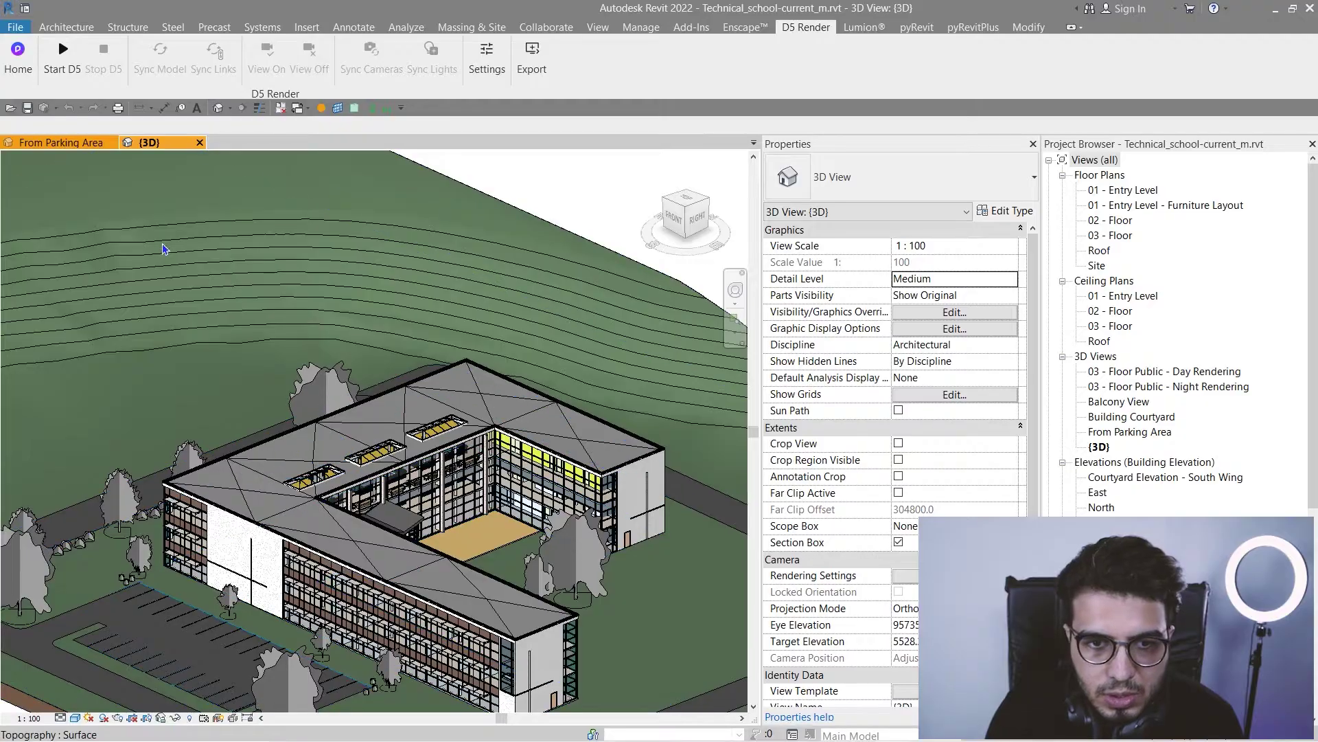
{"action": "left_click", "coordinate": [63, 69]}
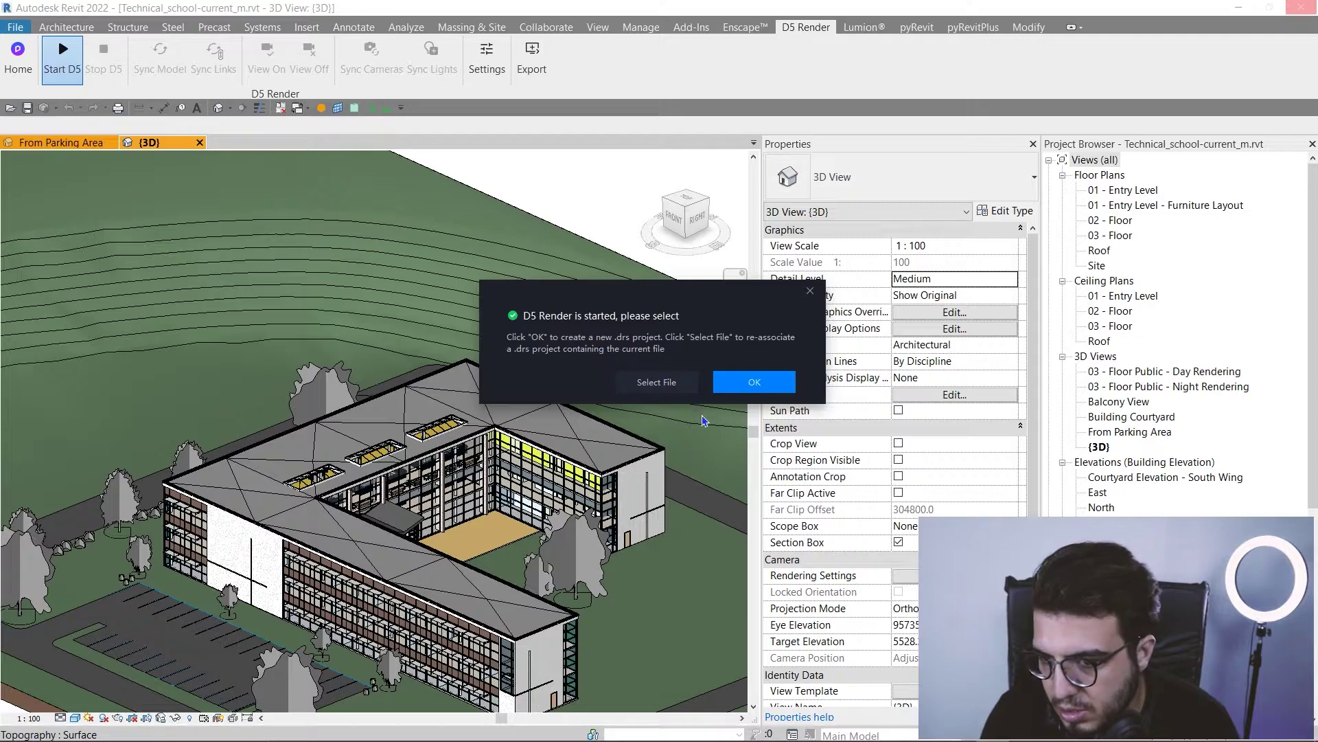
{"action": "left_click", "coordinate": [771, 388]}
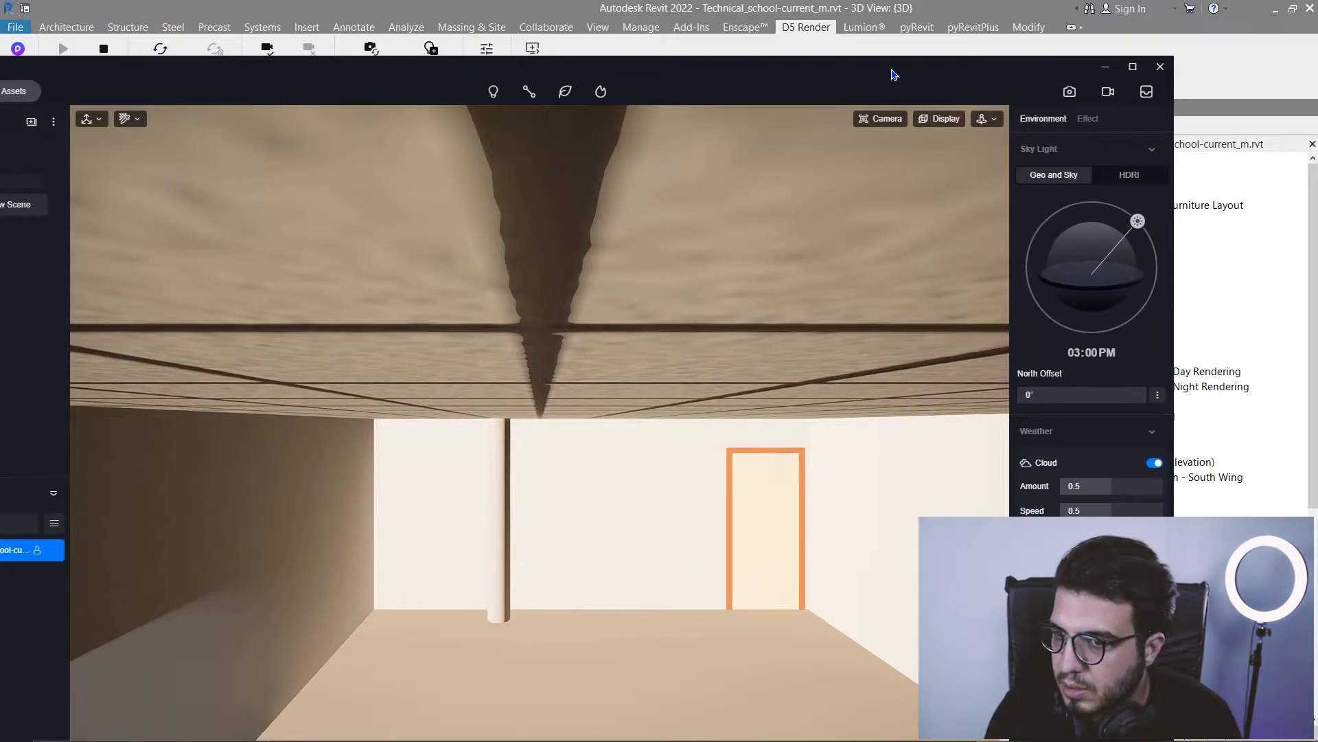
{"action": "double_click", "coordinate": [893, 74]}
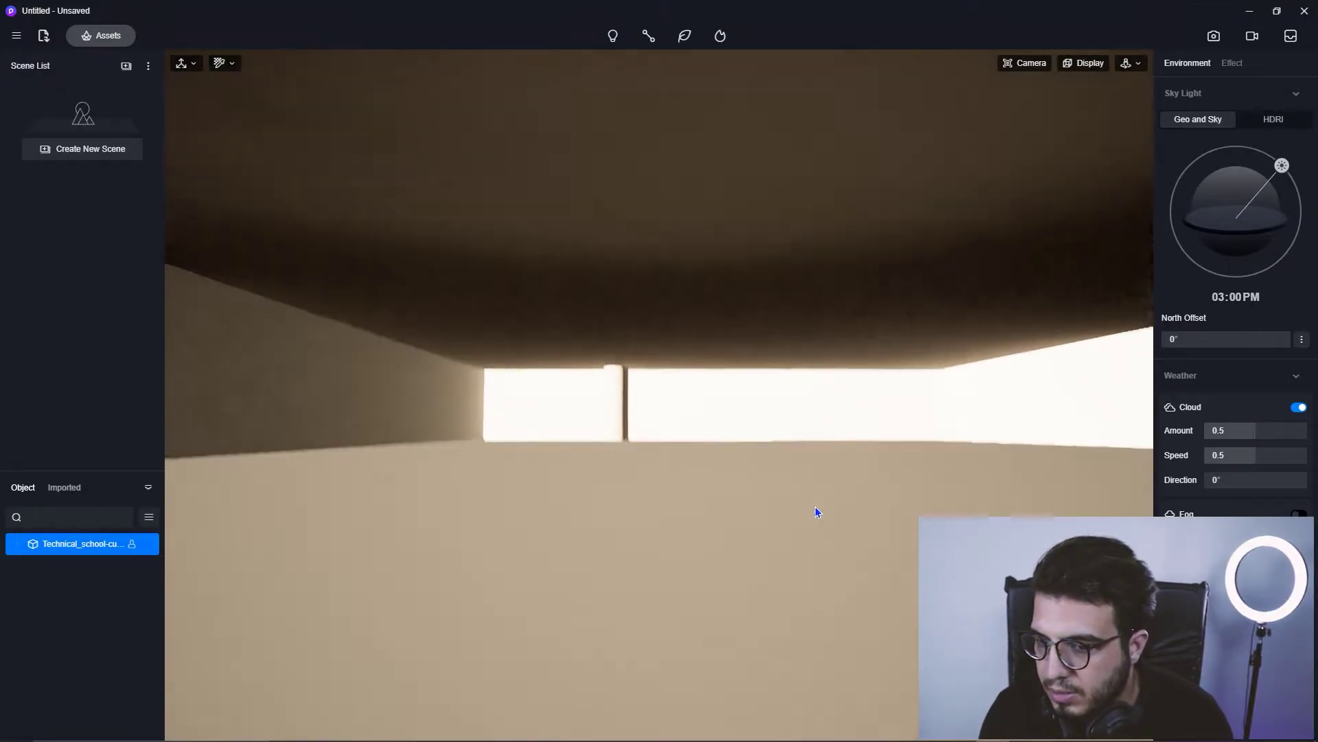
- Set the viewport navigation mode to Fly
{"action": "right_click_drag", "start_coordinate": [815, 511], "coordinate": [895, 602]}
{"action": "right_click_drag", "start_coordinate": [1009, 264], "coordinate": [996, 249]}
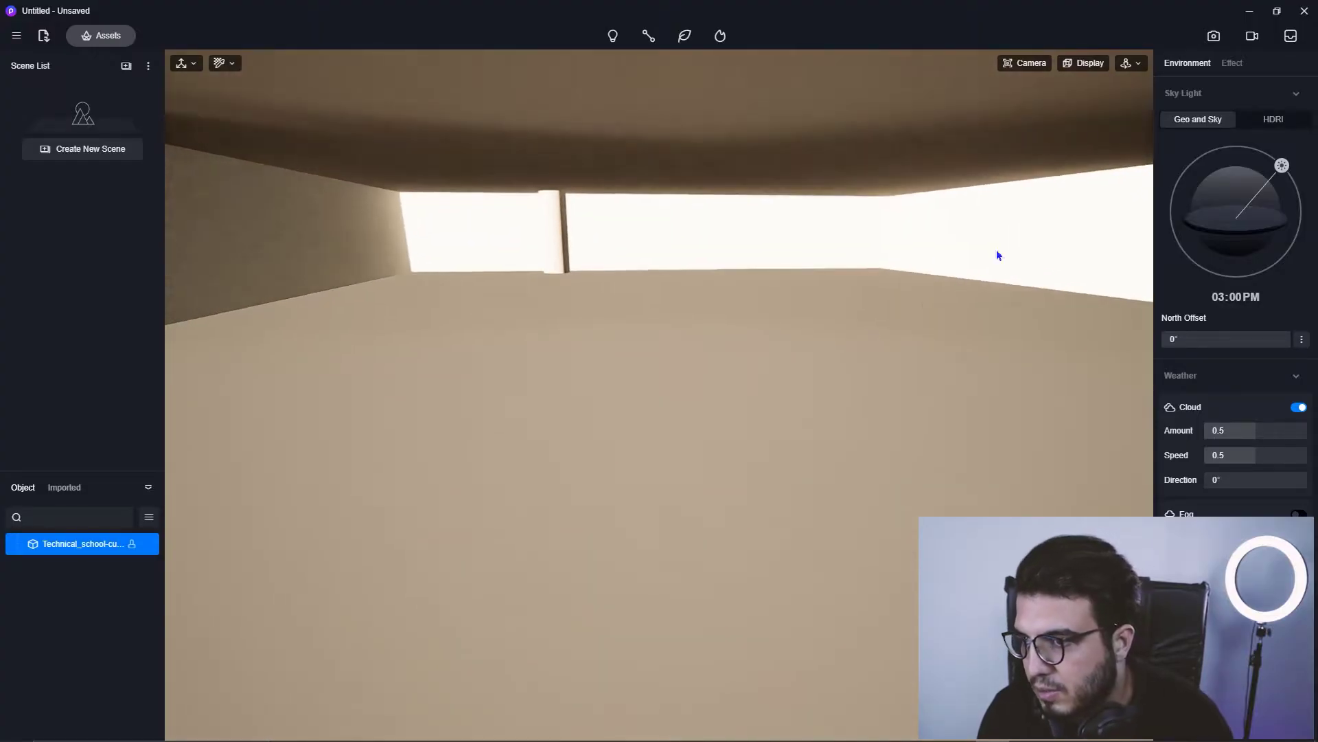
{"action": "left_click", "coordinate": [1138, 66]}
{"action": "left_click", "coordinate": [1117, 105]}
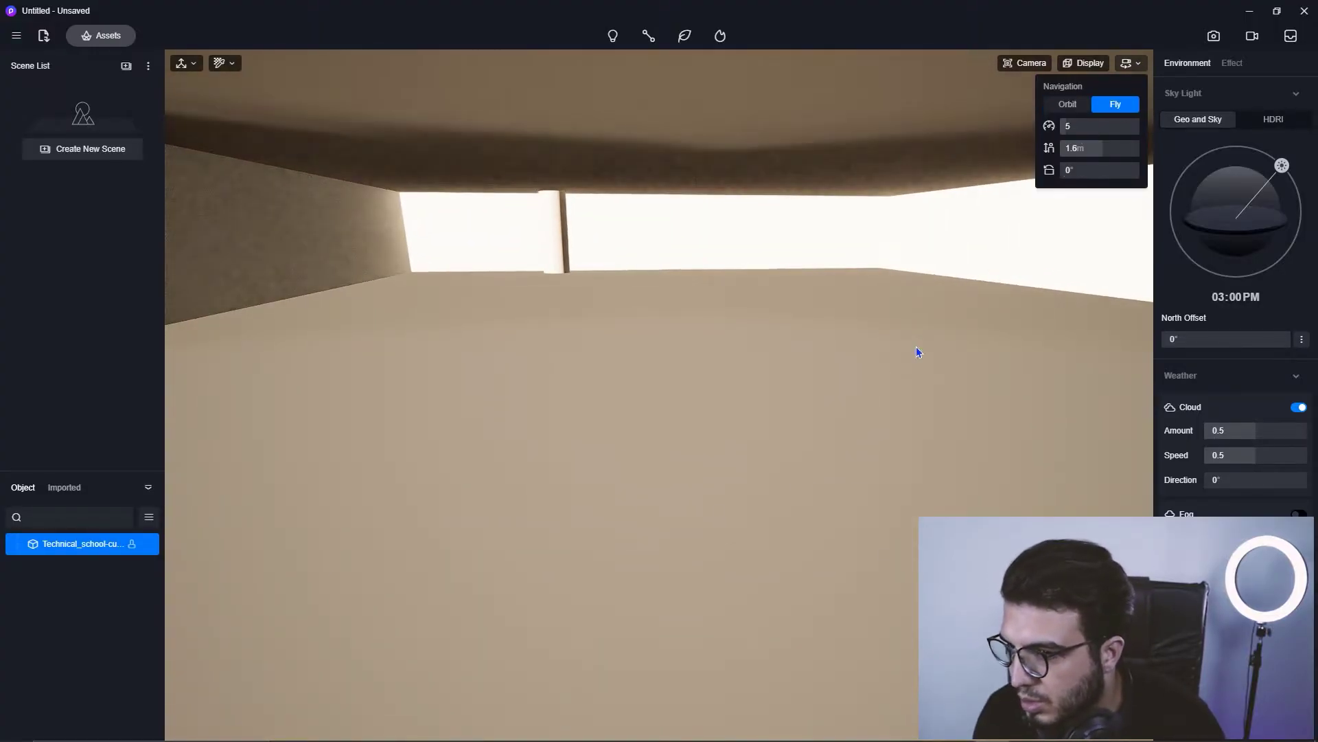
- Fly around the outside of the imported school building and into an empty carpeted room to inspect the model
{"action": "right_click_drag", "start_coordinate": [824, 414], "coordinate": [940, 383]}
{"action": "key", "text": "s"}
{"action": "key", "text": "w"}
{"action": "key", "text": "a"}
{"action": "key", "text": "s"}
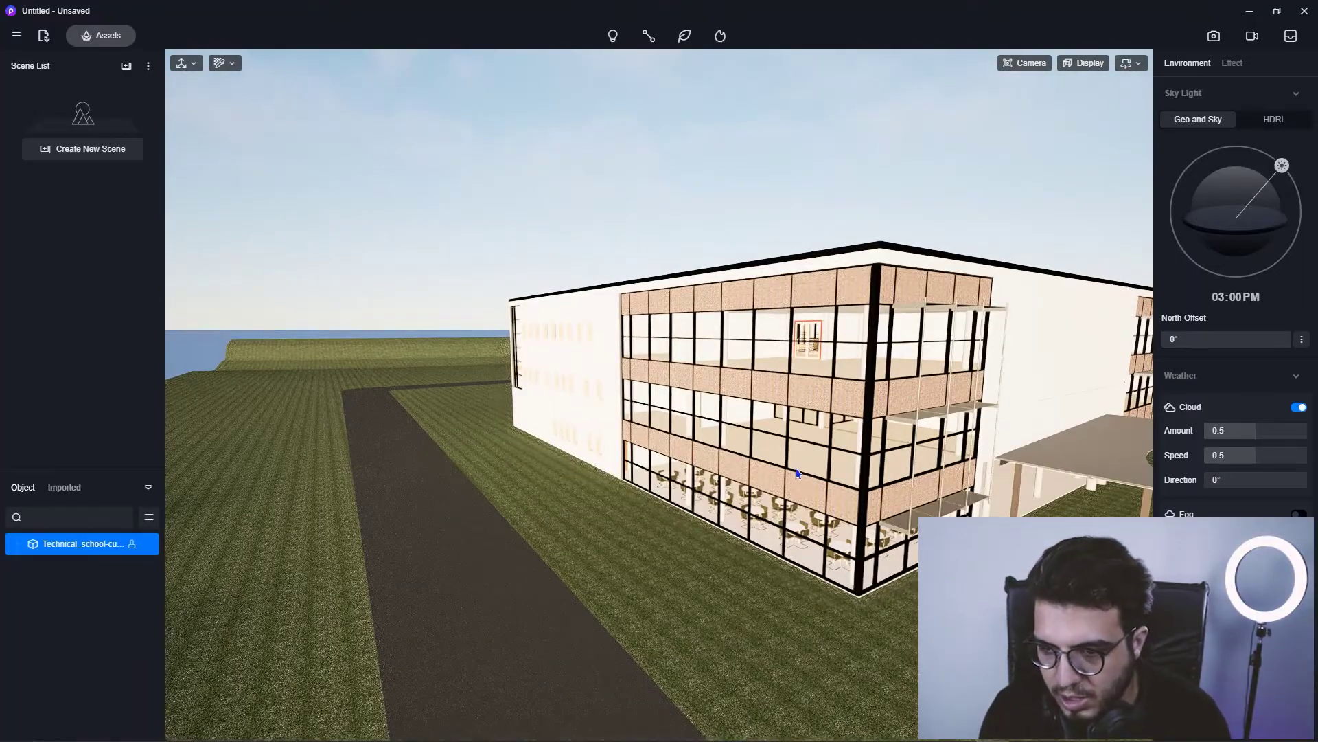
{"action": "right_click_drag", "start_coordinate": [797, 474], "coordinate": [2, 412]}
{"action": "key", "text": "w"}
{"action": "key", "text": "d"}
{"action": "key", "text": "w"}
{"action": "key", "text": "d"}
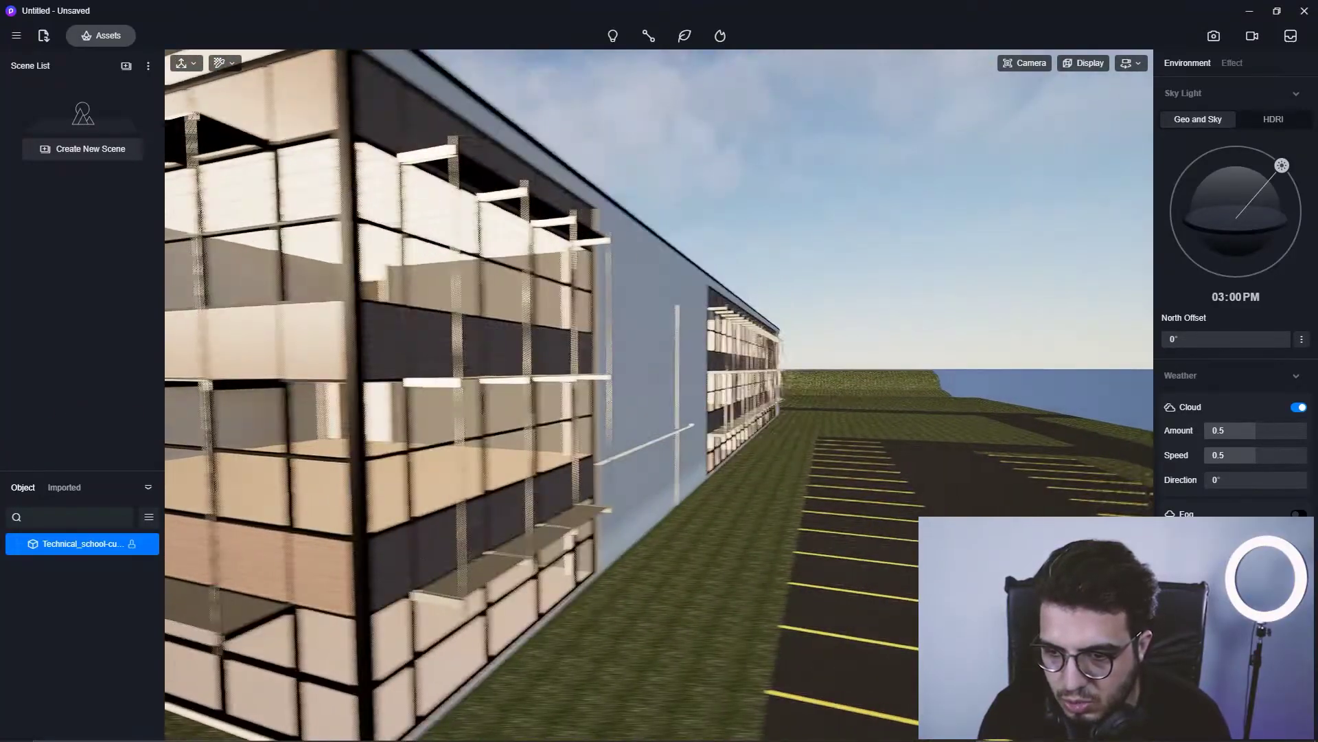
{"action": "key", "text": "w"}
{"action": "right_click_drag", "start_coordinate": [517, 475], "coordinate": [349, 492]}
{"action": "key", "text": "s"}
{"action": "key", "text": "s"}
{"action": "key", "text": "w"}
- View the room with the preview quality set to High, and return the preview quality to Low
{"action": "left_click", "coordinate": [1082, 64]}
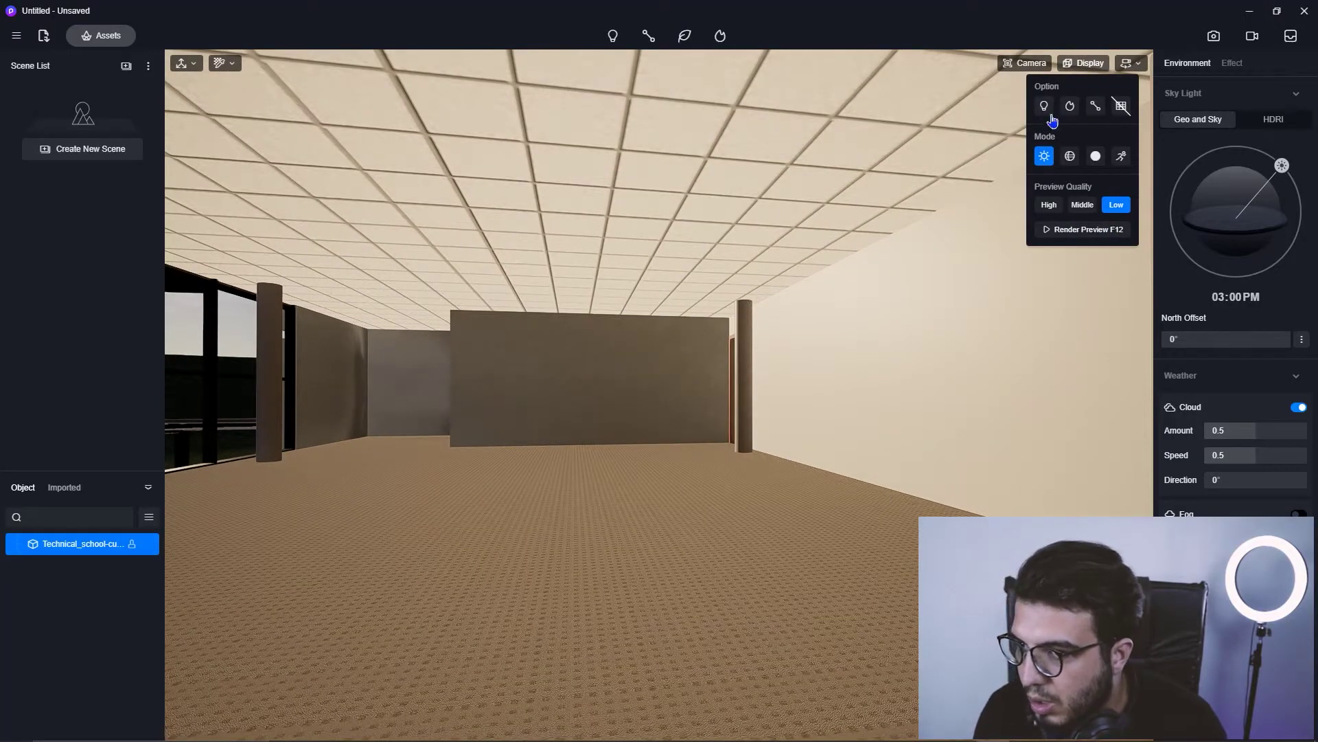
{"action": "left_click", "coordinate": [1049, 204]}
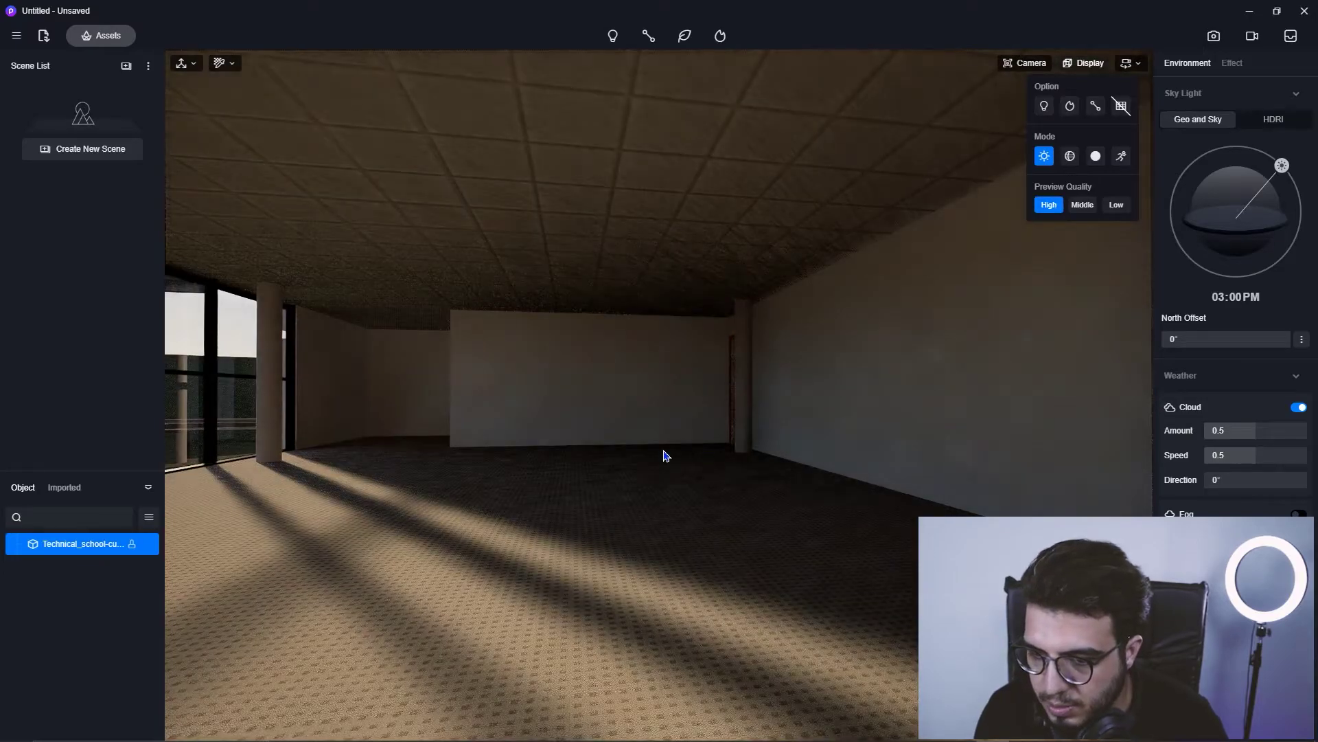
{"action": "left_click", "coordinate": [624, 400]}
{"action": "right_click_drag", "start_coordinate": [624, 400], "coordinate": [715, 476]}
{"action": "key", "text": "w"}
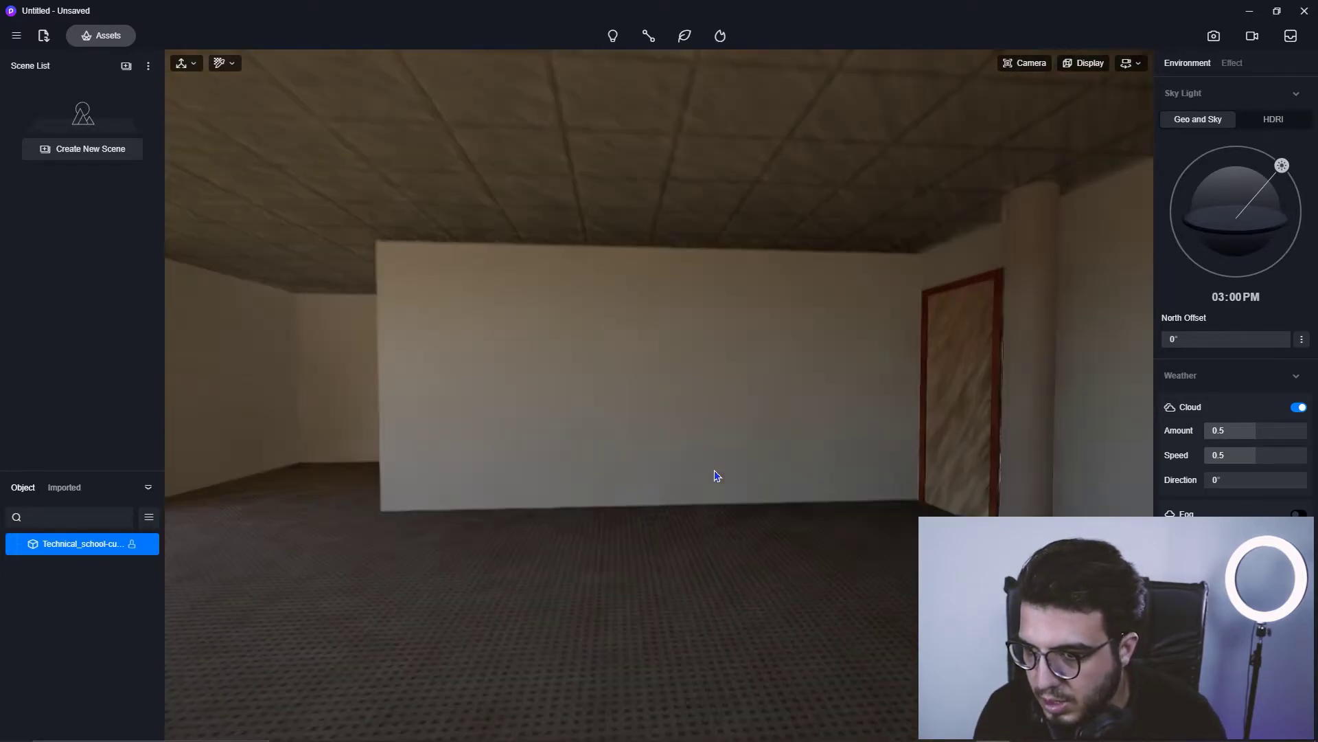
{"action": "key", "text": "s"}
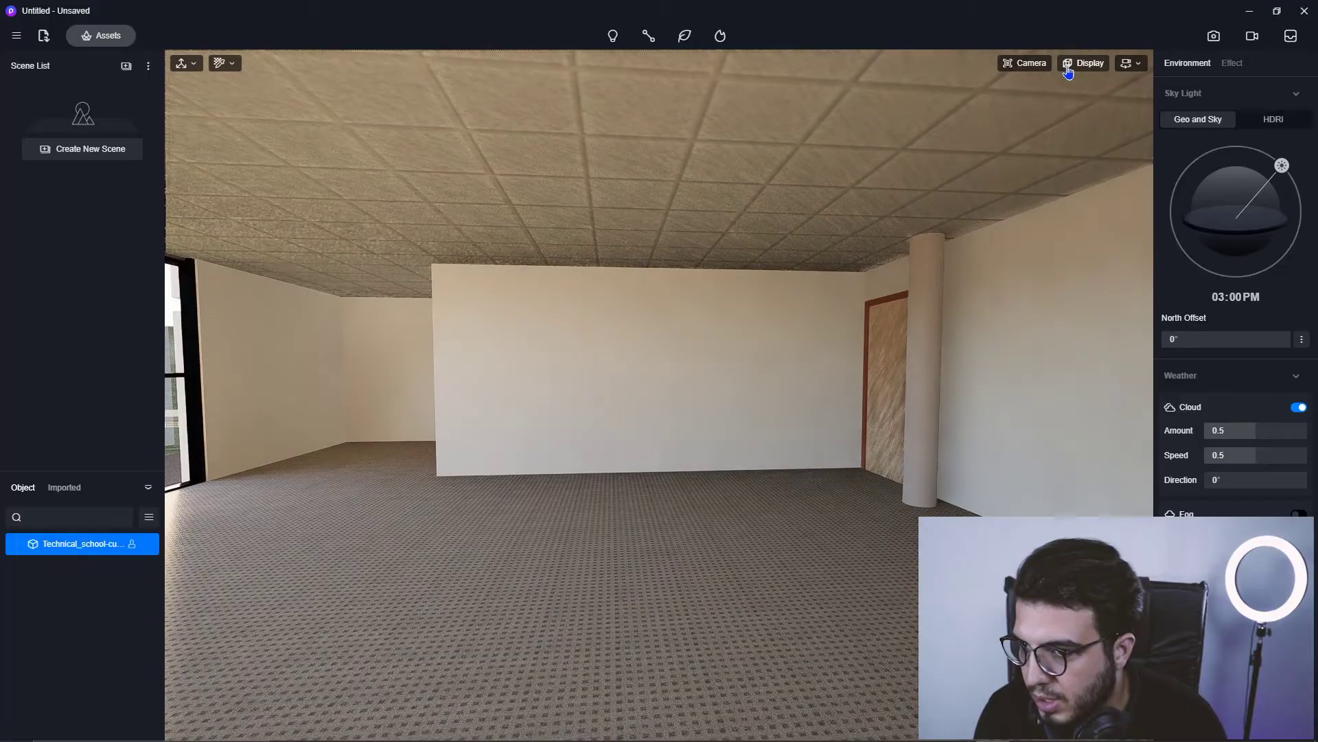
{"action": "left_click", "coordinate": [1085, 64]}
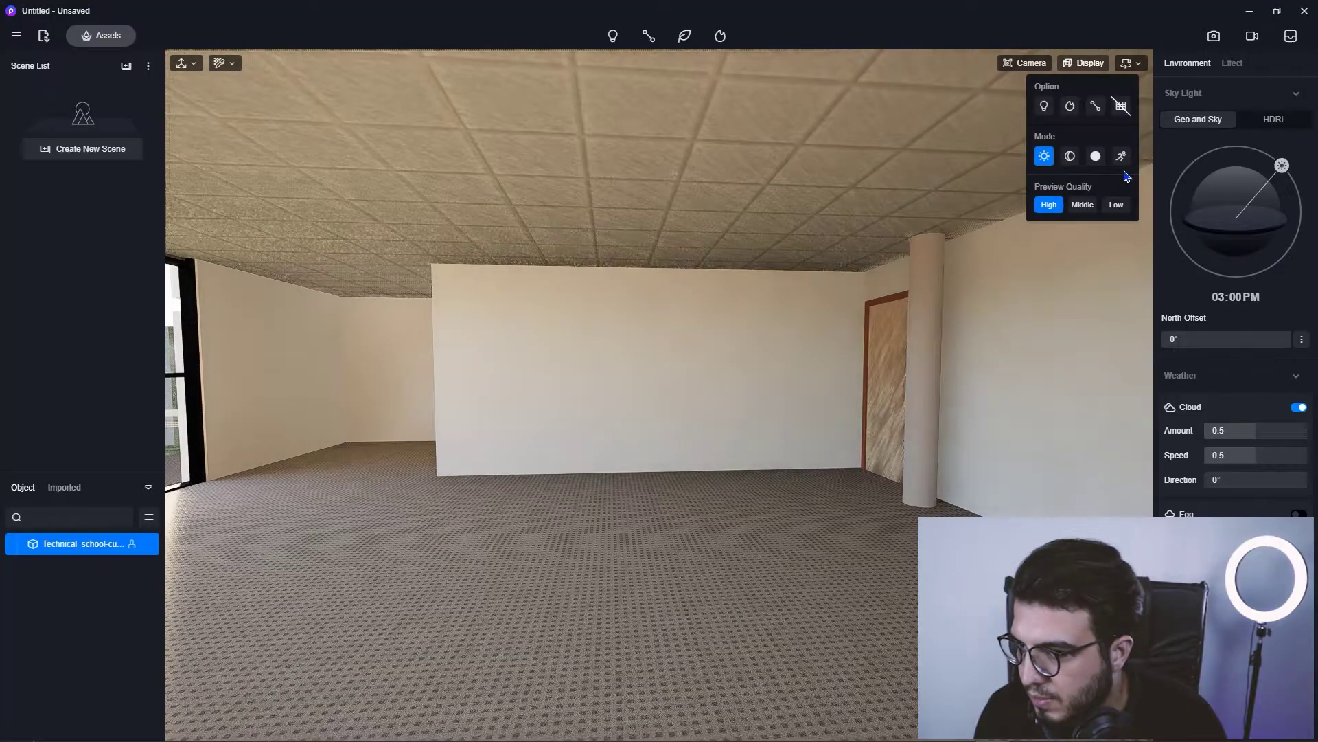
{"action": "left_click", "coordinate": [1113, 205]}
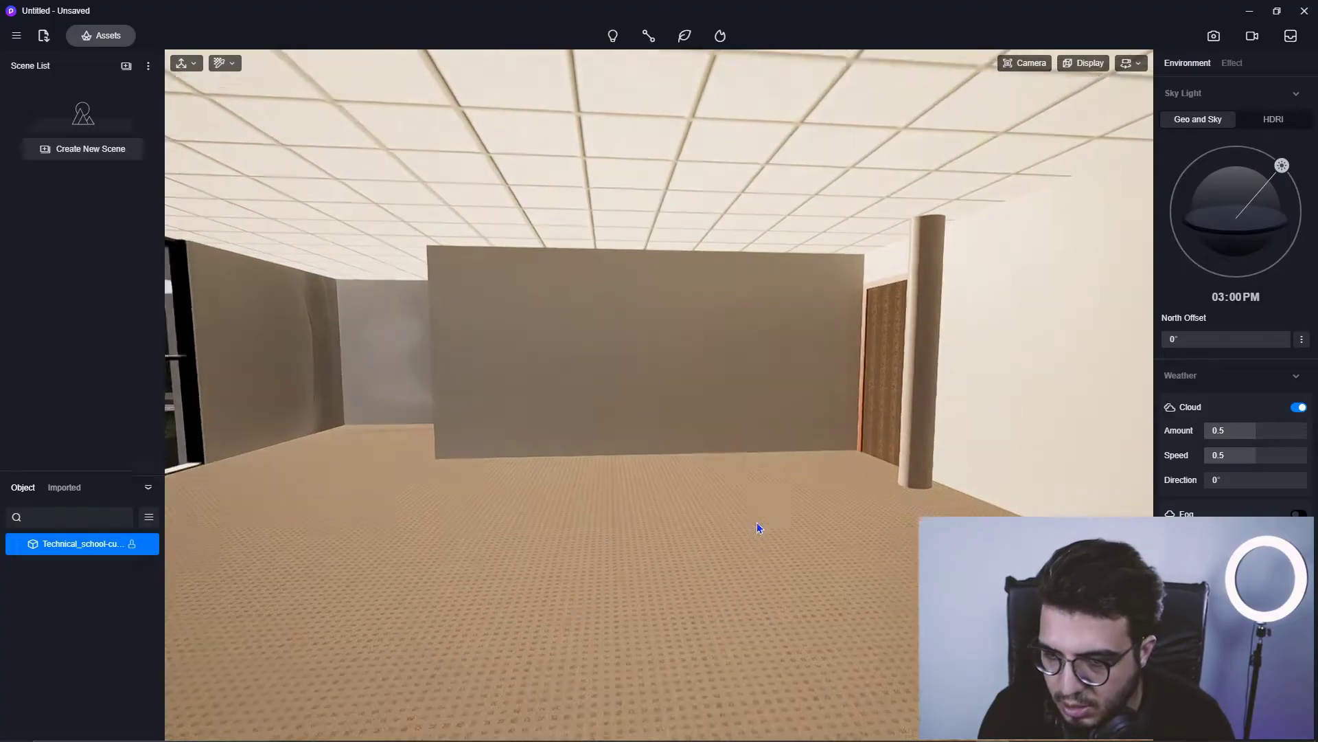
- Change the Geo and Sky time of day to 10:14 PM to darken the room
{"action": "right_click_drag", "start_coordinate": [756, 522], "coordinate": [743, 553]}
{"action": "key", "text": "w"}
{"action": "key", "text": "s"}
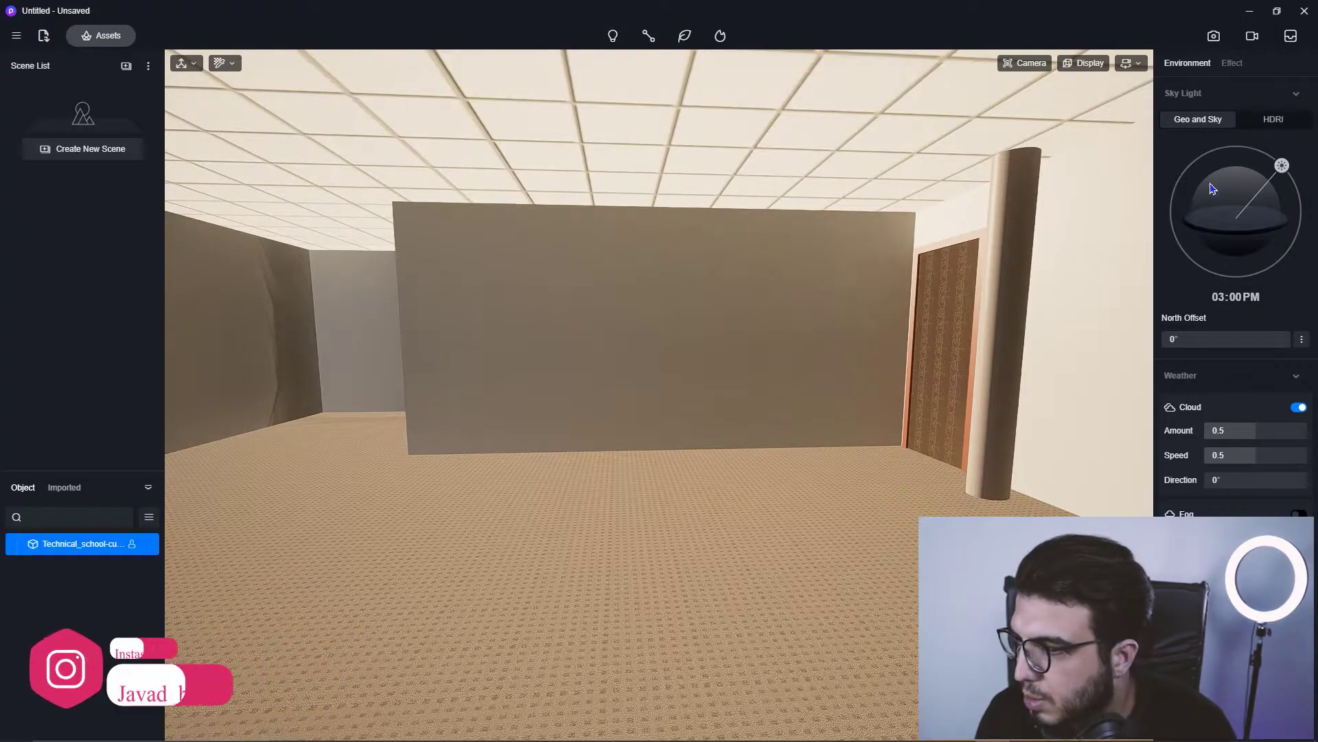
{"action": "left_click_drag", "start_coordinate": [1282, 165], "coordinate": [1286, 324]}
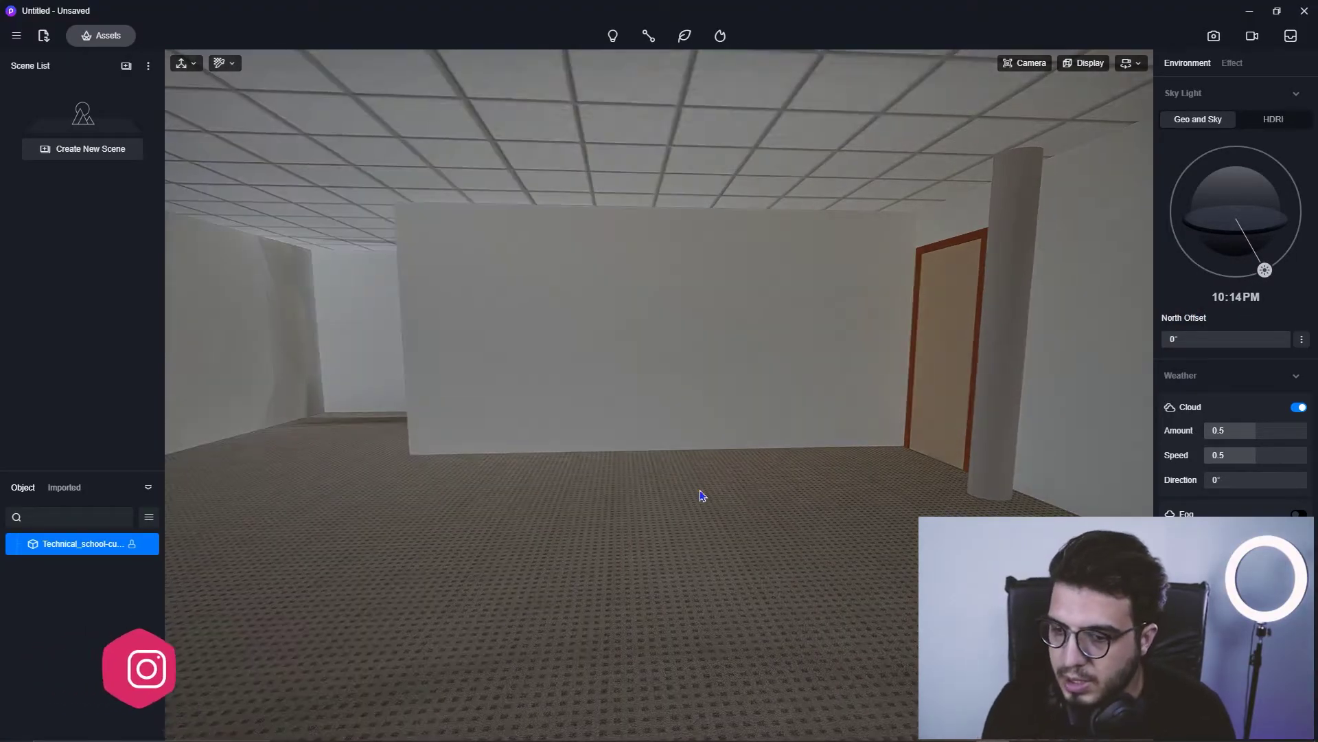
{"action": "right_click_drag", "start_coordinate": [700, 495], "coordinate": [836, 514]}
- Place a point light at the ceiling near the room's door
{"action": "left_click", "coordinate": [615, 39]}
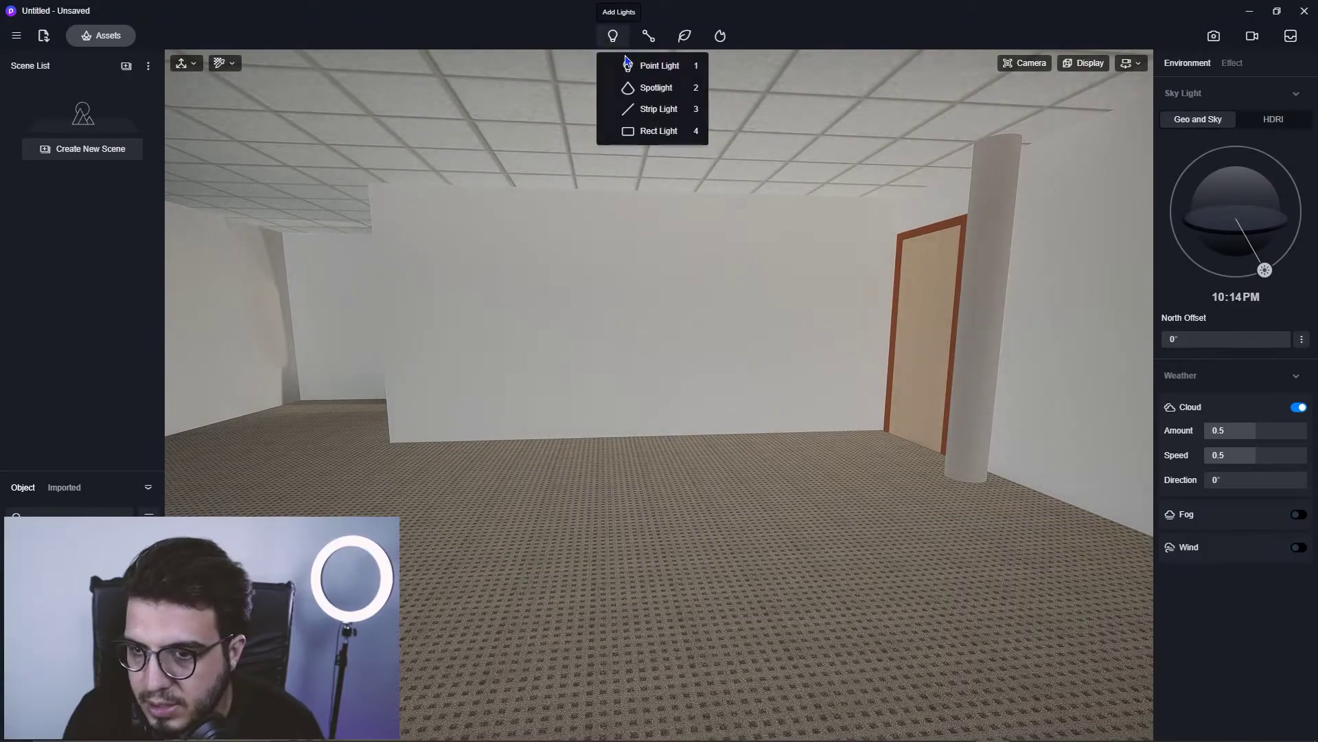
{"action": "left_click", "coordinate": [659, 66]}
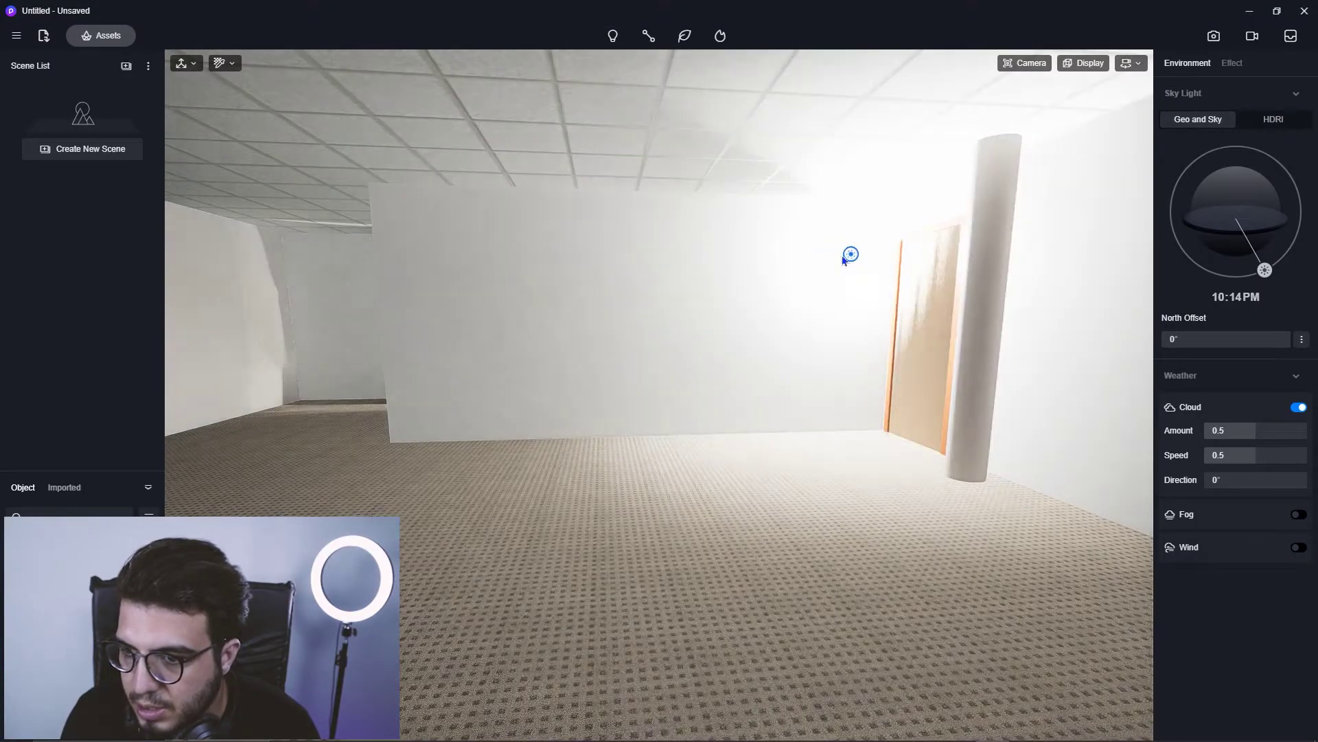
{"action": "left_click", "coordinate": [822, 180]}
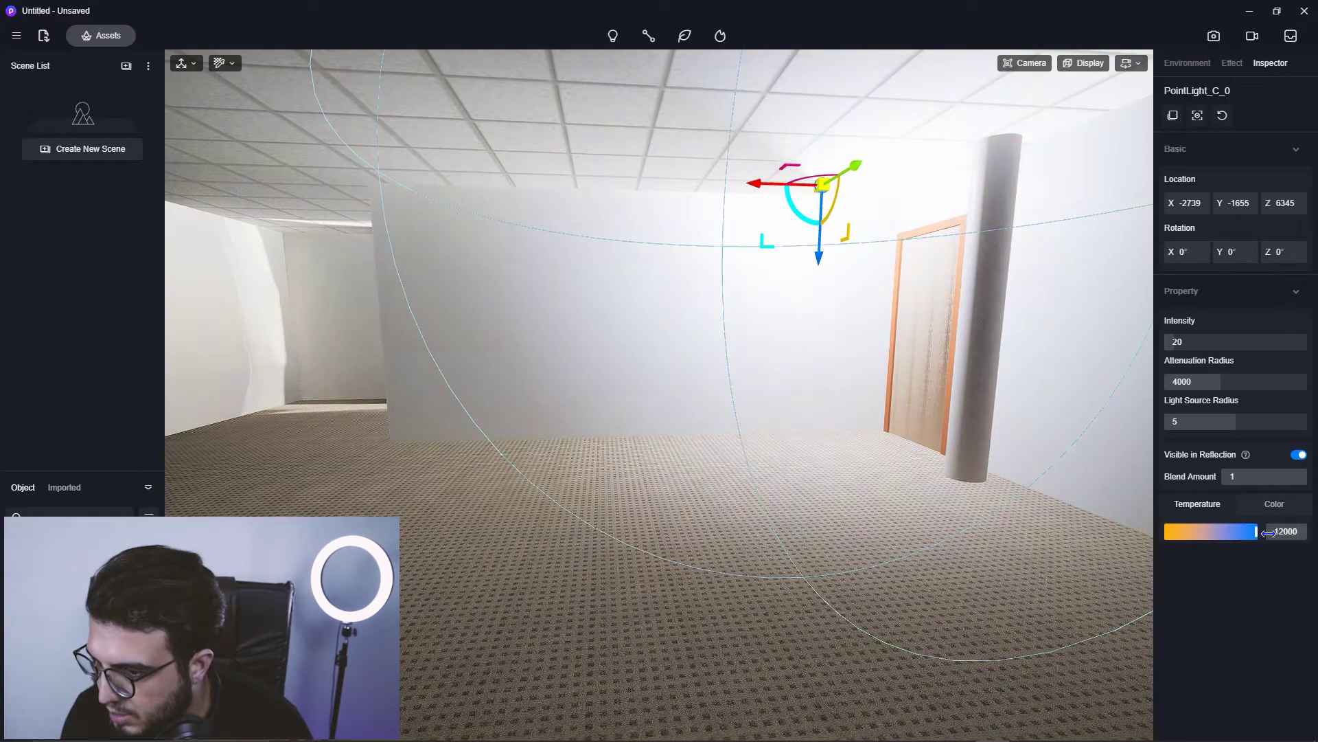
- Set the point light's intensity to 0.1
{"action": "left_click", "coordinate": [1175, 343]}
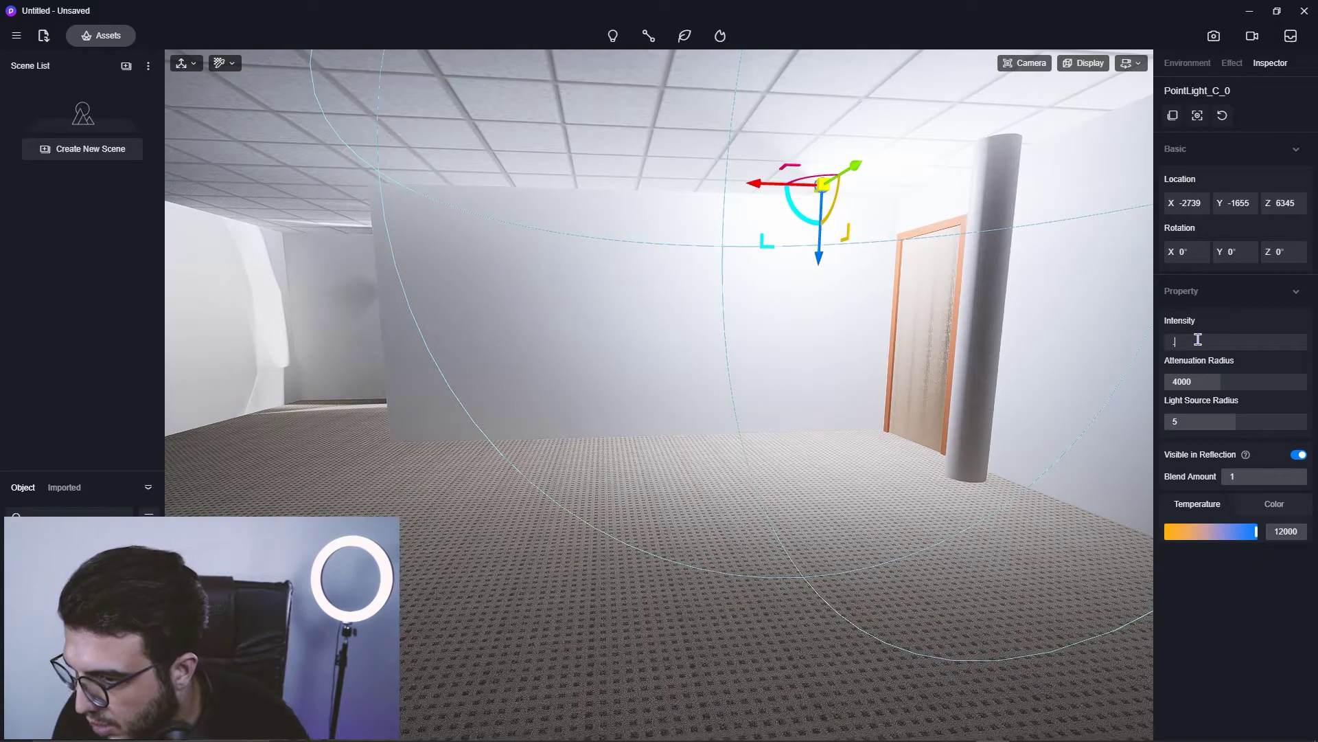
{"action": "type", "text": ".1"}
{"action": "key", "text": "Return"}
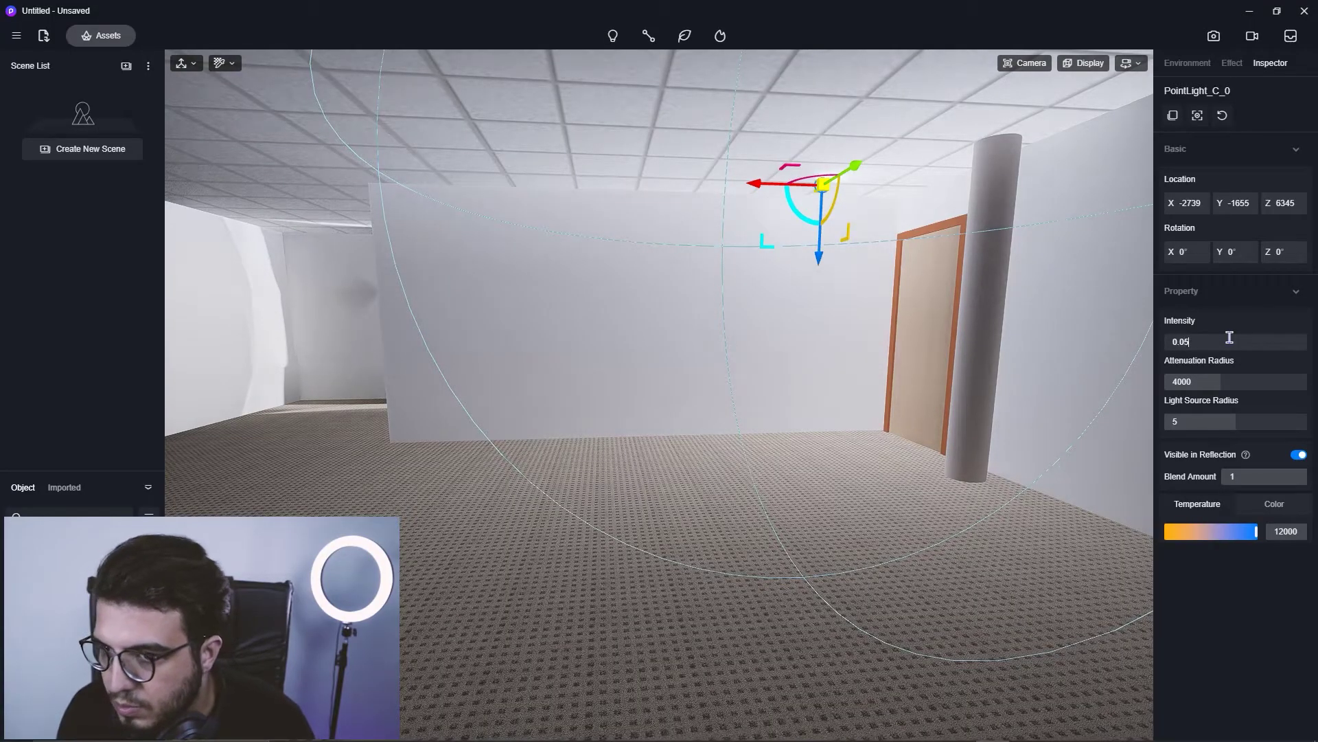
{"action": "right_click_drag", "start_coordinate": [571, 604], "coordinate": [621, 587]}
{"action": "right_click_drag", "start_coordinate": [838, 516], "coordinate": [815, 502]}
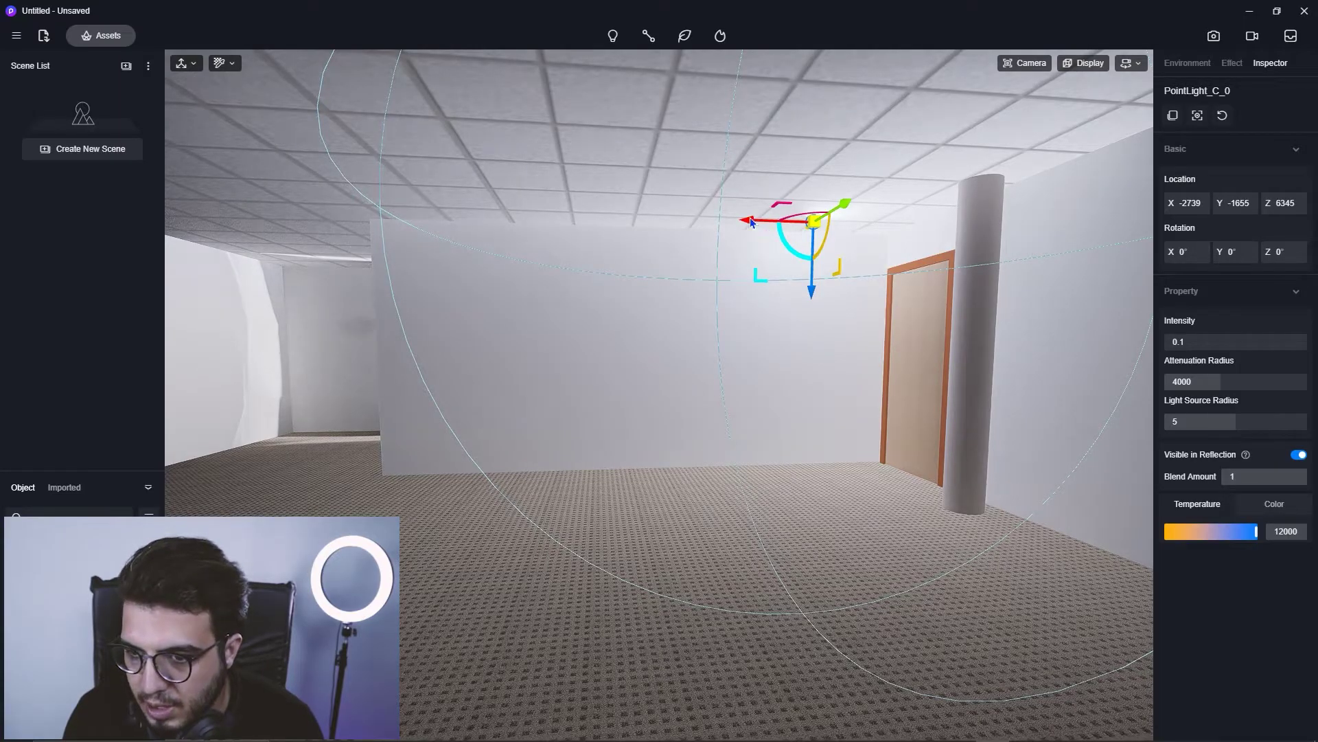
- Copy the point light along the wall to about X -6558 and select both lights together
{"action": "left_click_drag", "start_coordinate": [751, 220], "coordinate": [326, 224]}
{"action": "right_click_drag", "start_coordinate": [535, 364], "coordinate": [1145, 359]}
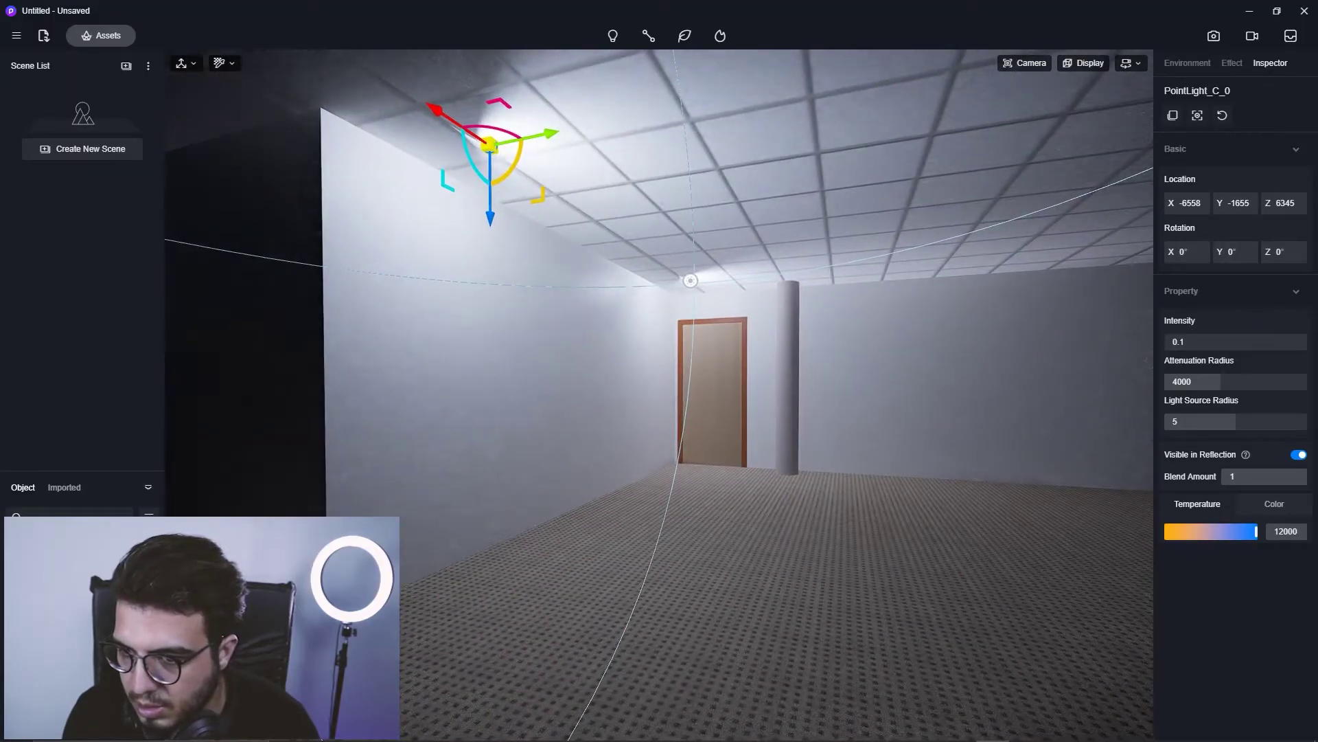
{"action": "key", "text": "q"}
{"action": "key", "text": "e"}
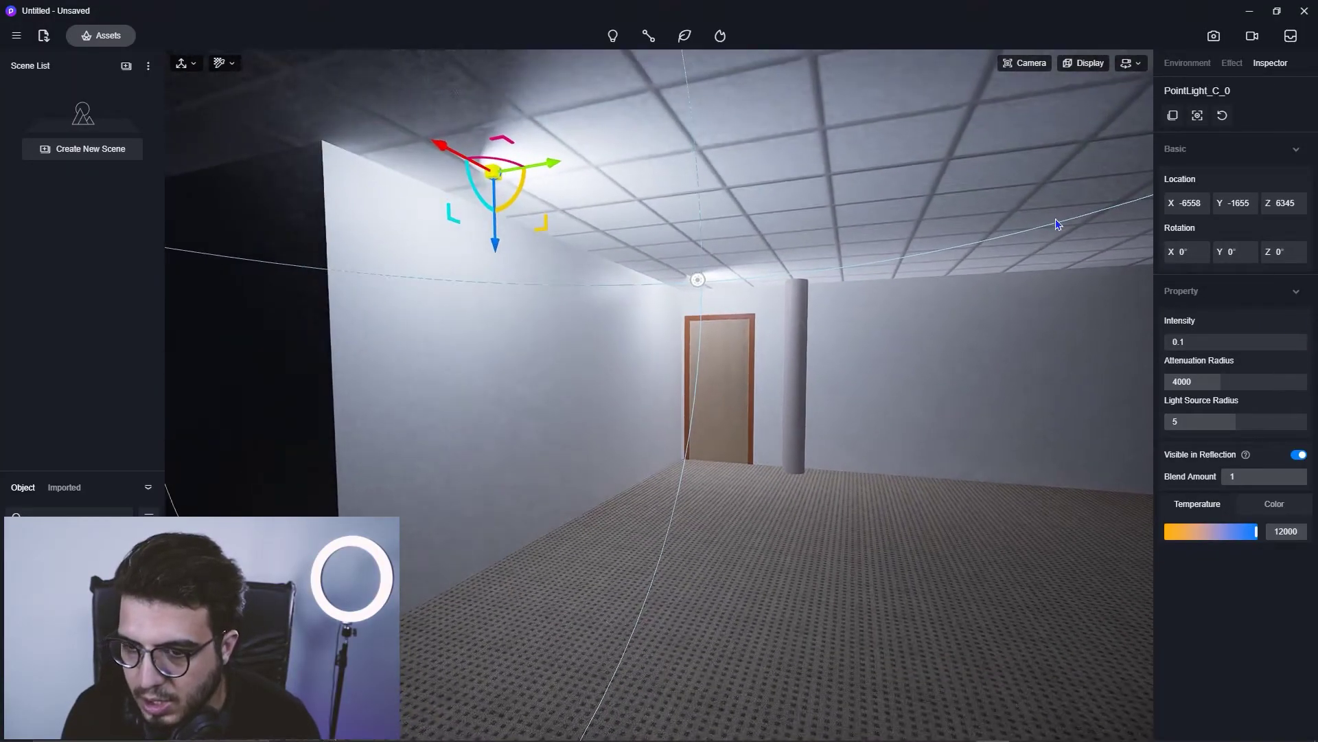
{"action": "left_click", "coordinate": [697, 280]}
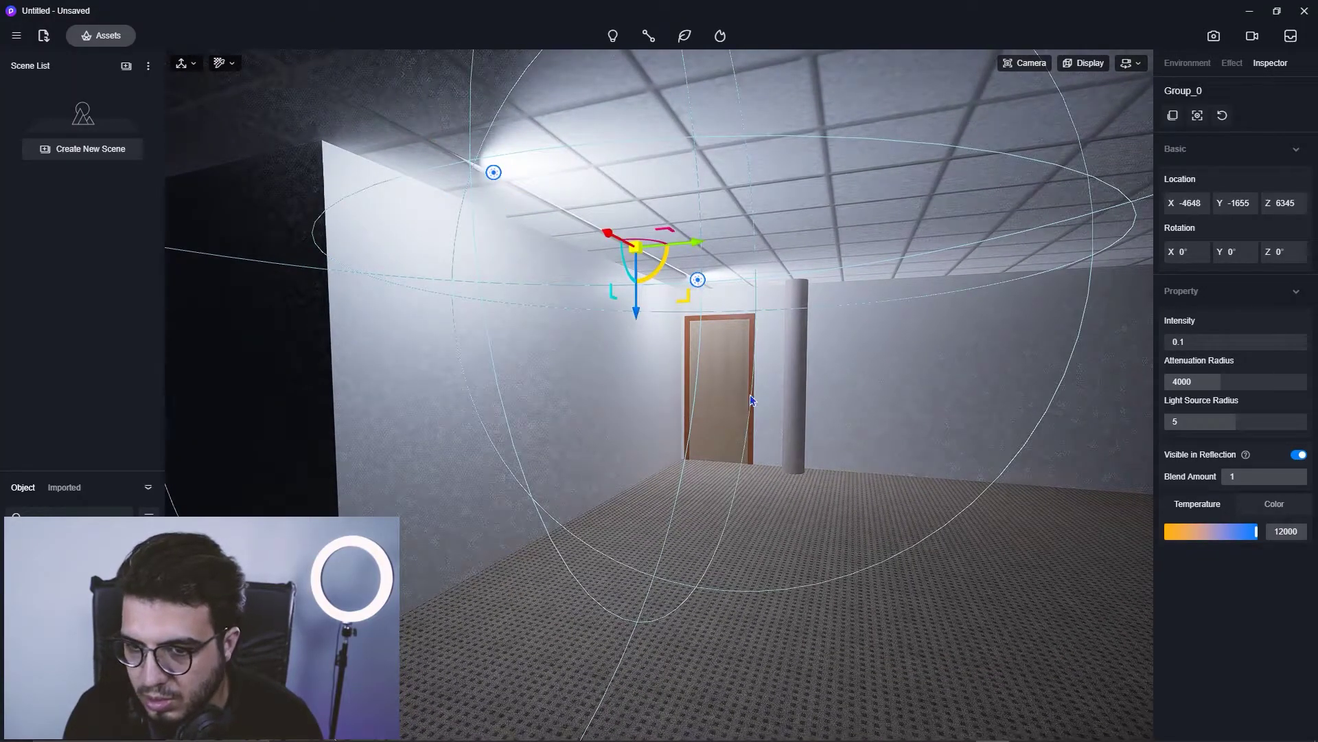
- Copy the selected pair of point lights repeatedly across the ceiling in Y, placing pairs at about Y 5258 and Y 8928
{"action": "right_click_drag", "start_coordinate": [750, 394], "coordinate": [927, 458]}
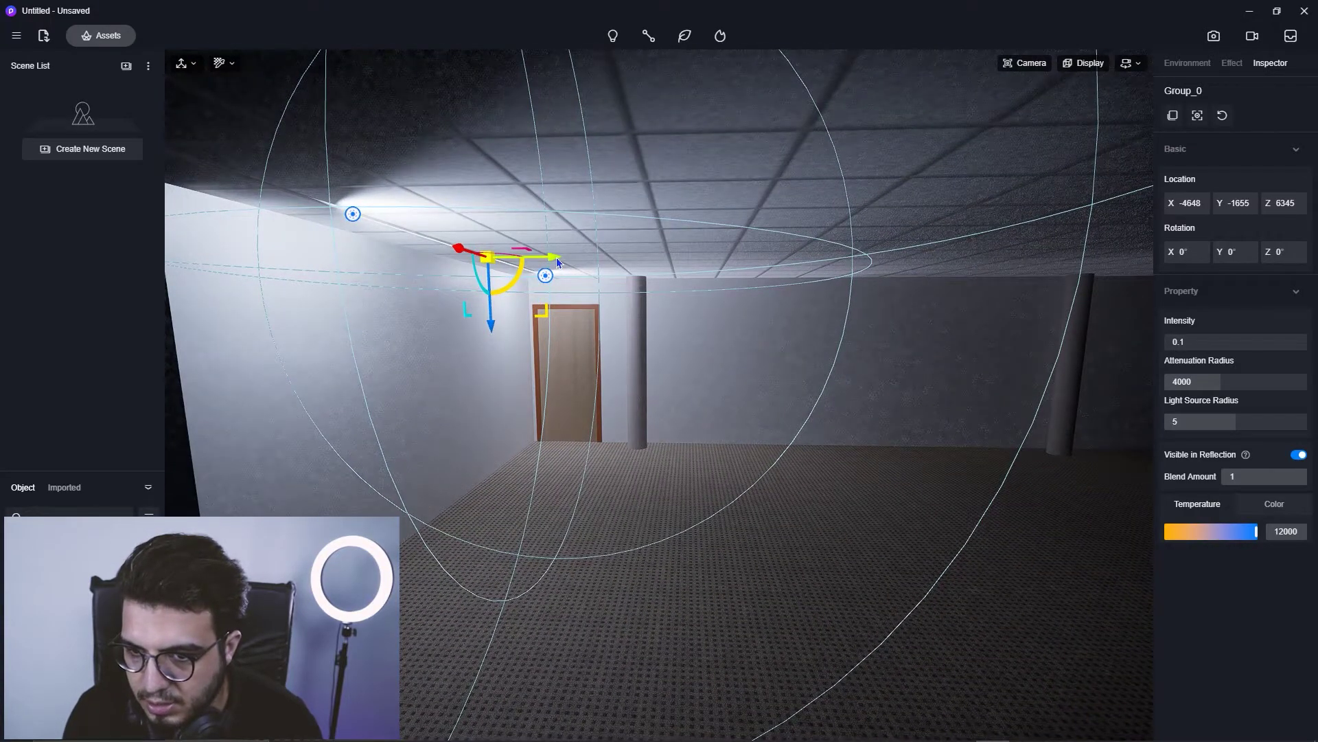
{"action": "left_click_drag", "start_coordinate": [558, 262], "coordinate": [909, 274]}
{"action": "right_click_drag", "start_coordinate": [909, 274], "coordinate": [1091, 420]}
{"action": "key", "text": "d"}
{"action": "left_click_drag", "start_coordinate": [648, 257], "coordinate": [934, 267]}
{"action": "right_click_drag", "start_coordinate": [889, 398], "coordinate": [1047, 396]}
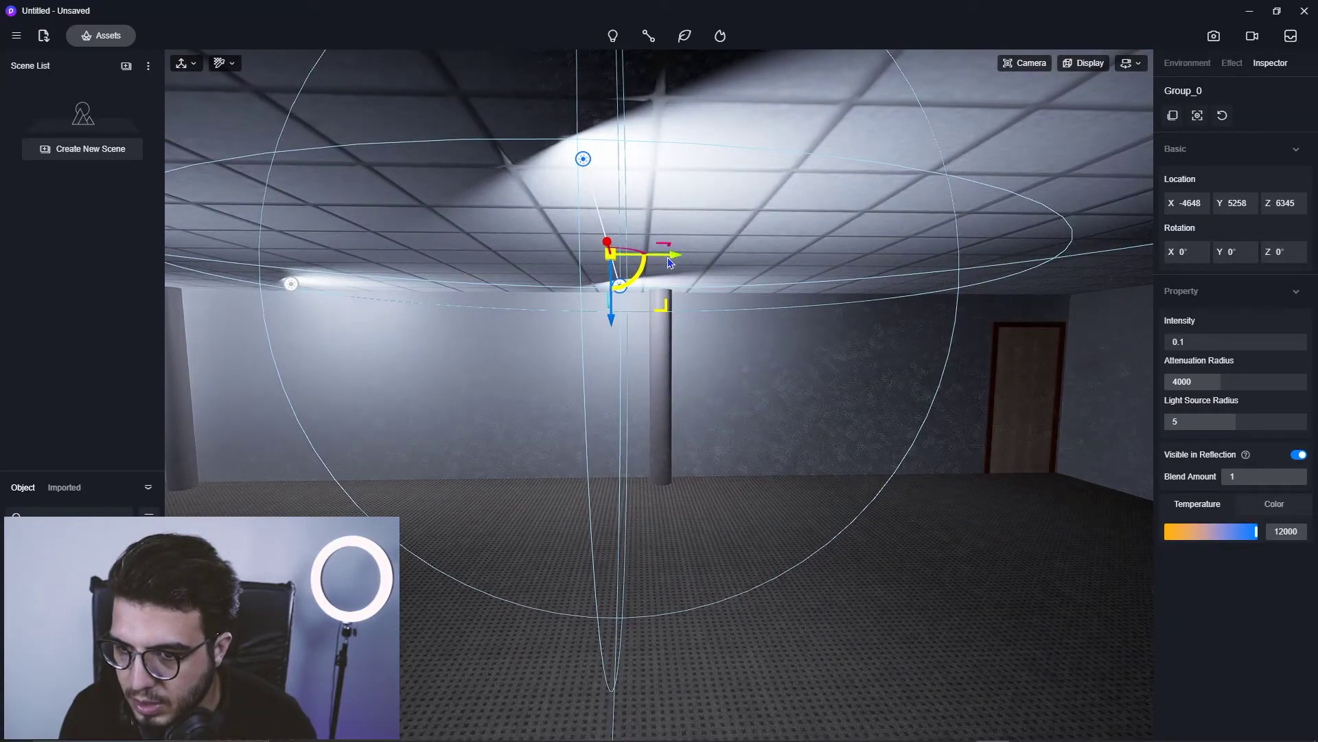
{"action": "left_click_drag", "start_coordinate": [667, 260], "coordinate": [1143, 288]}
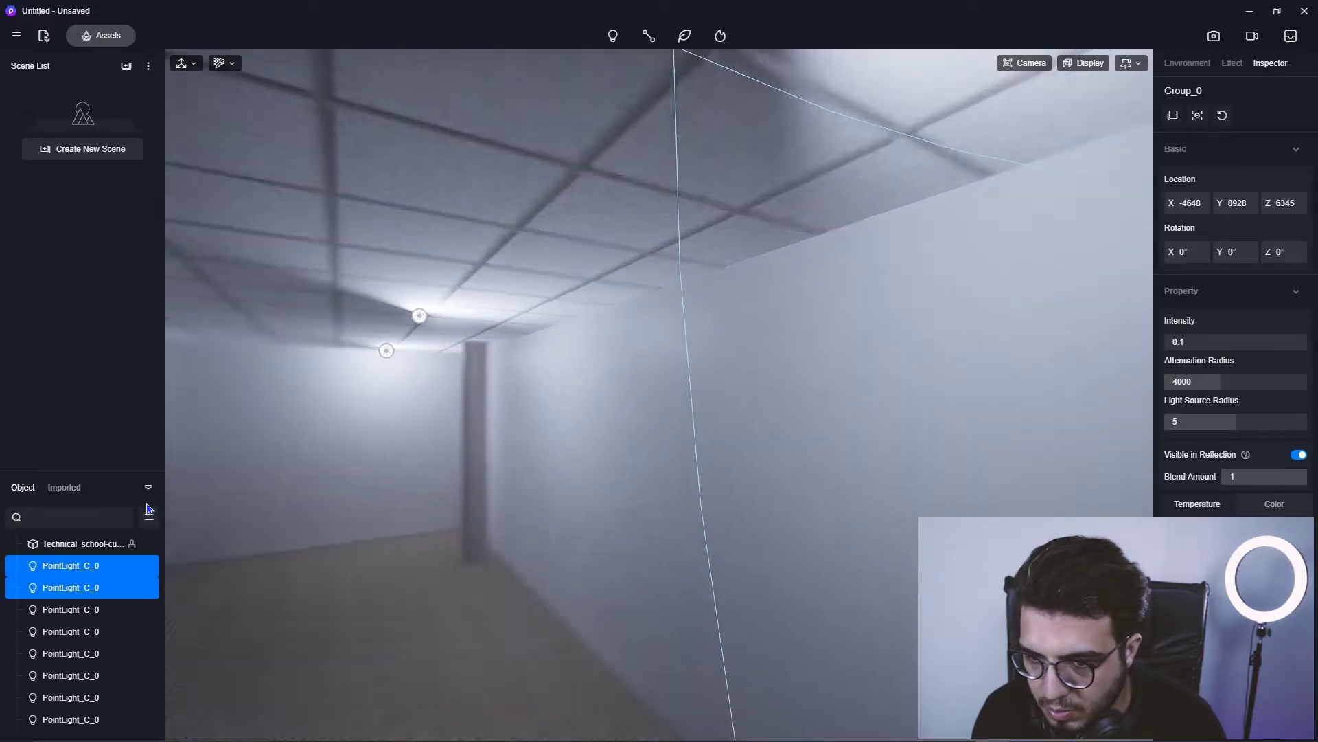
- Bring the carpeted floor near the door into view and open the Wood Floor materials in the online asset library
{"action": "right_click_drag", "start_coordinate": [147, 503], "coordinate": [25, 524]}
{"action": "key", "text": "w"}
{"action": "right_click_drag", "start_coordinate": [727, 410], "coordinate": [604, 459]}
{"action": "key", "text": "e"}
{"action": "key", "text": "q"}
{"action": "key", "text": "w"}
{"action": "left_click", "coordinate": [85, 37]}
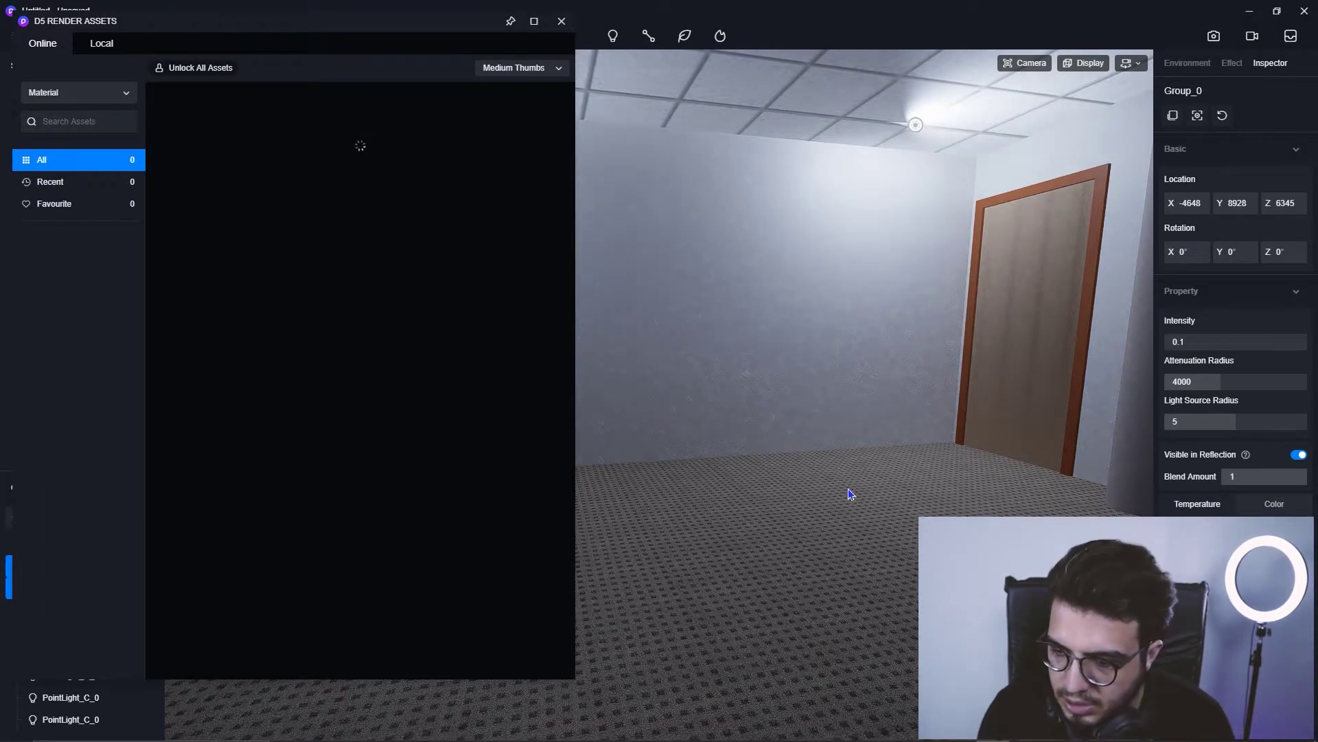
{"action": "right_click_drag", "start_coordinate": [848, 495], "coordinate": [853, 682]}
{"action": "key", "text": "s"}
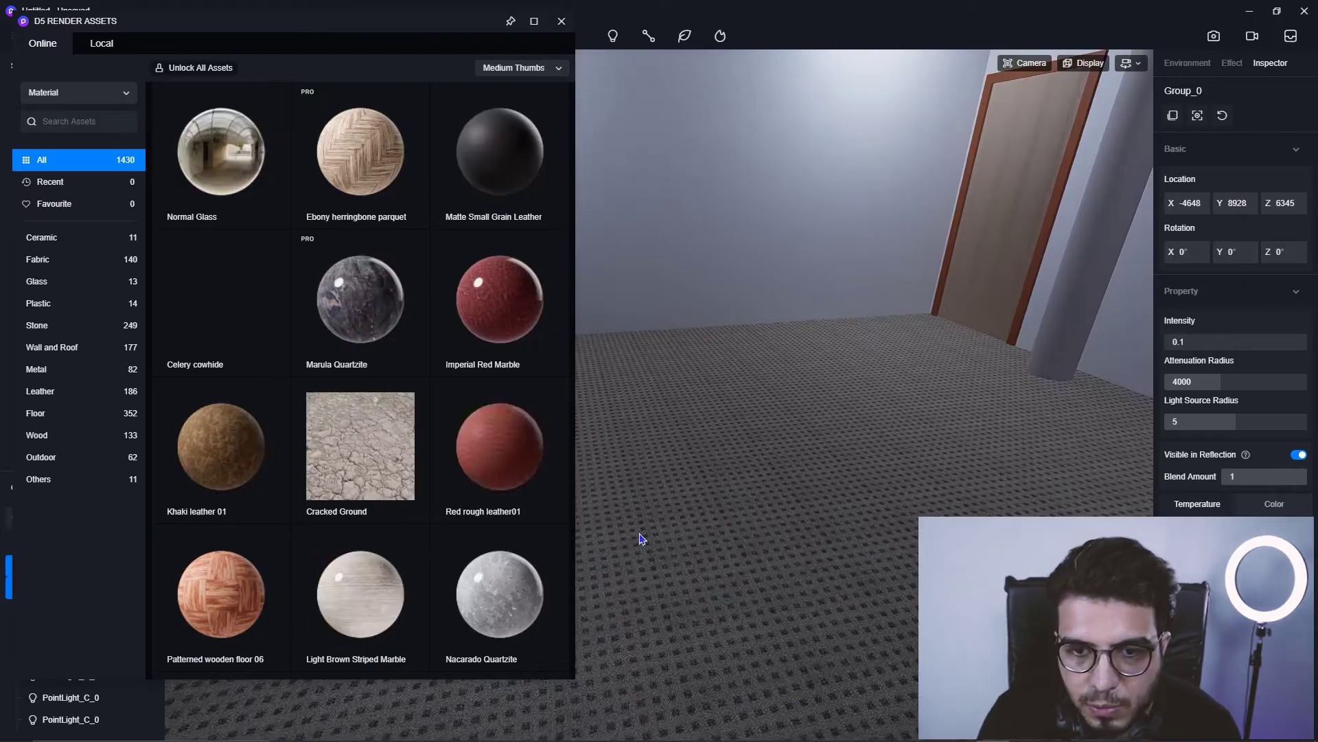
{"action": "mouse_move", "coordinate": [417, 453]}
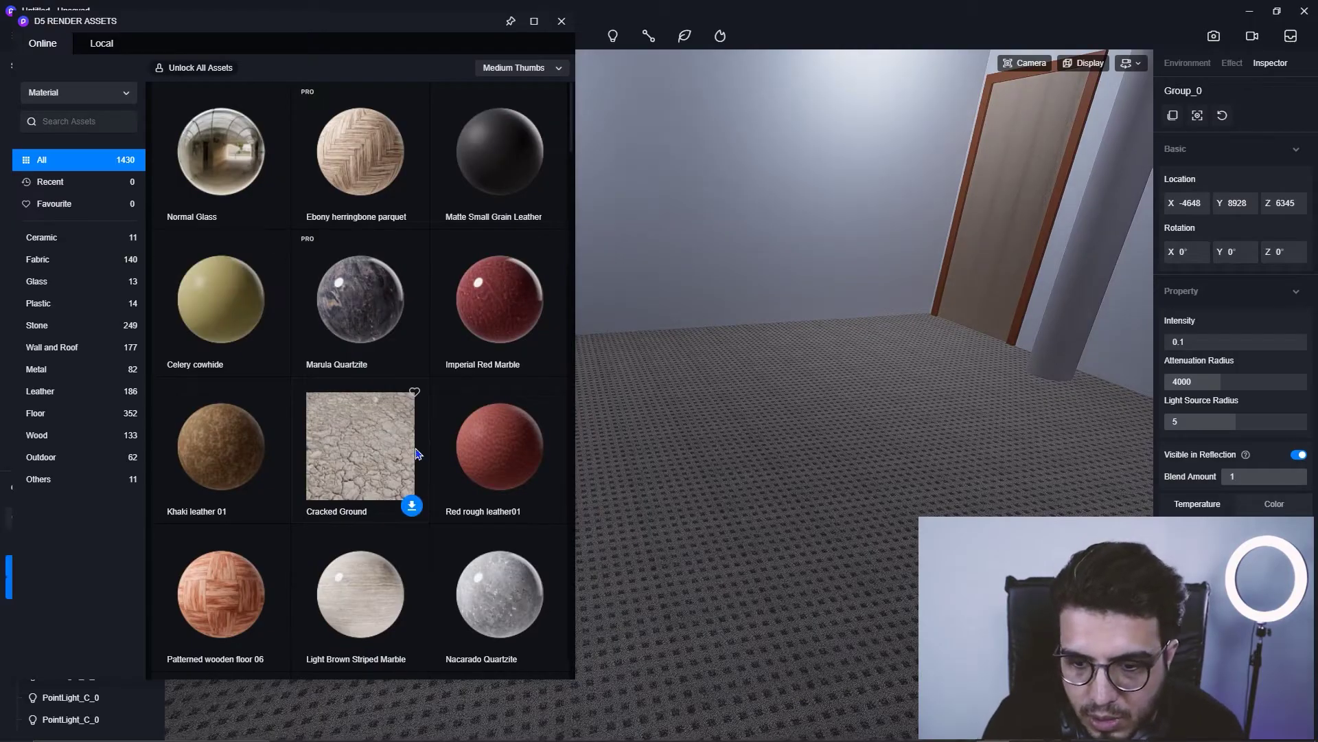
{"action": "left_click", "coordinate": [85, 414]}
{"action": "left_click", "coordinate": [97, 486]}
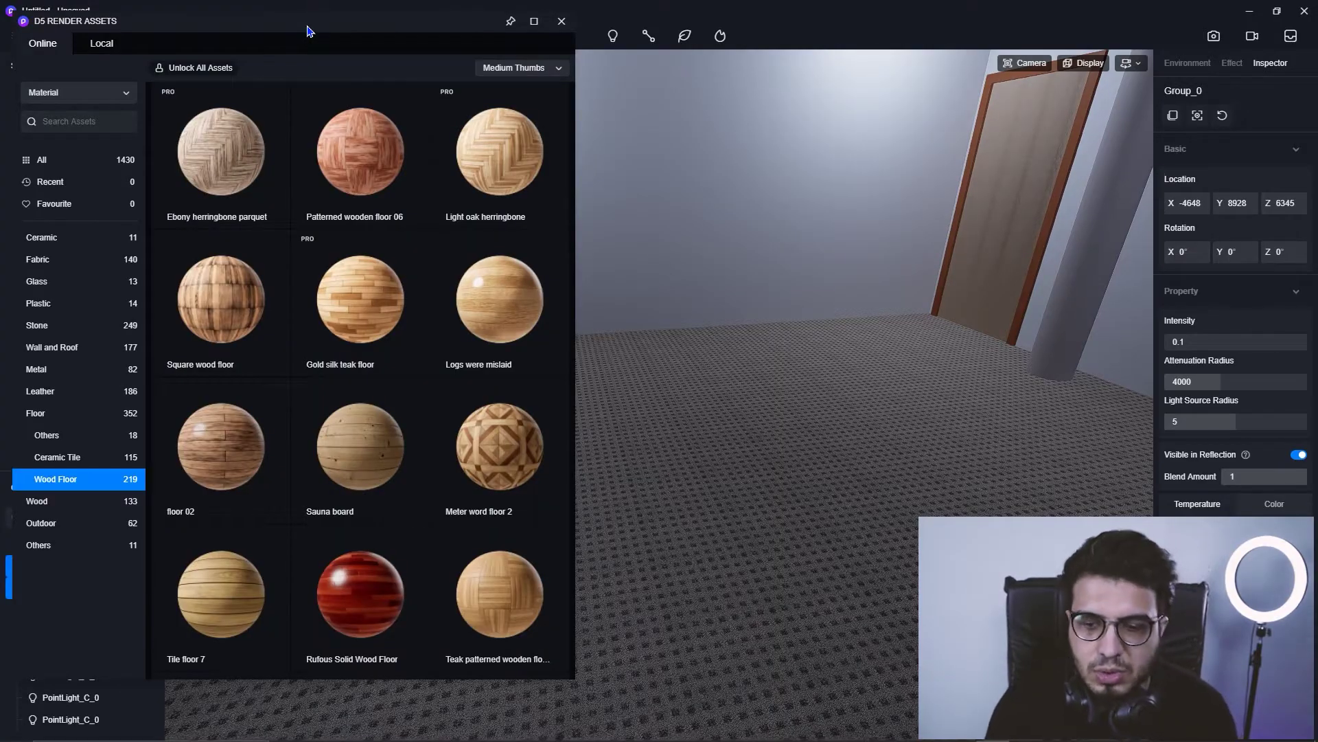
- Find the Old Wood Plank material among the wood floors, apply it to the room's floor and close the asset library
{"action": "scroll", "coordinate": [371, 316], "scroll_direction": "down", "scroll_amount": 7}
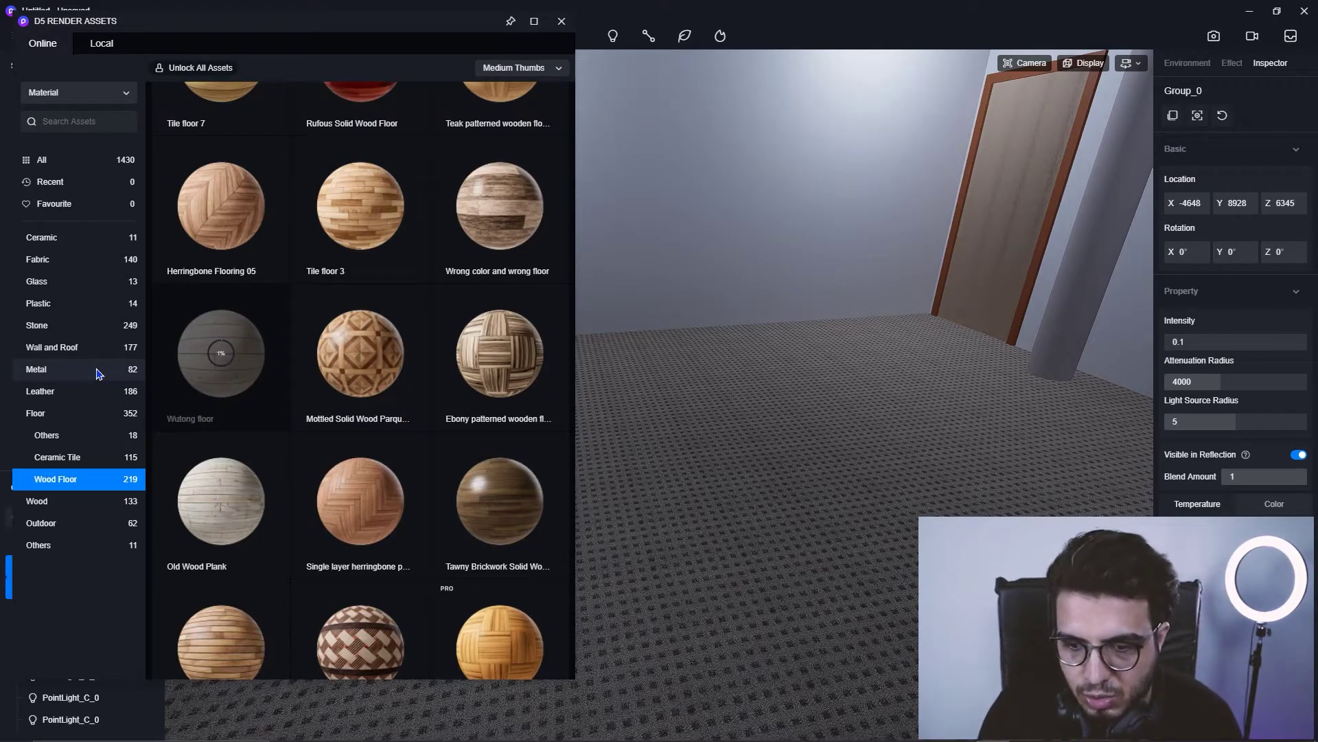
{"action": "mouse_move", "coordinate": [354, 370]}
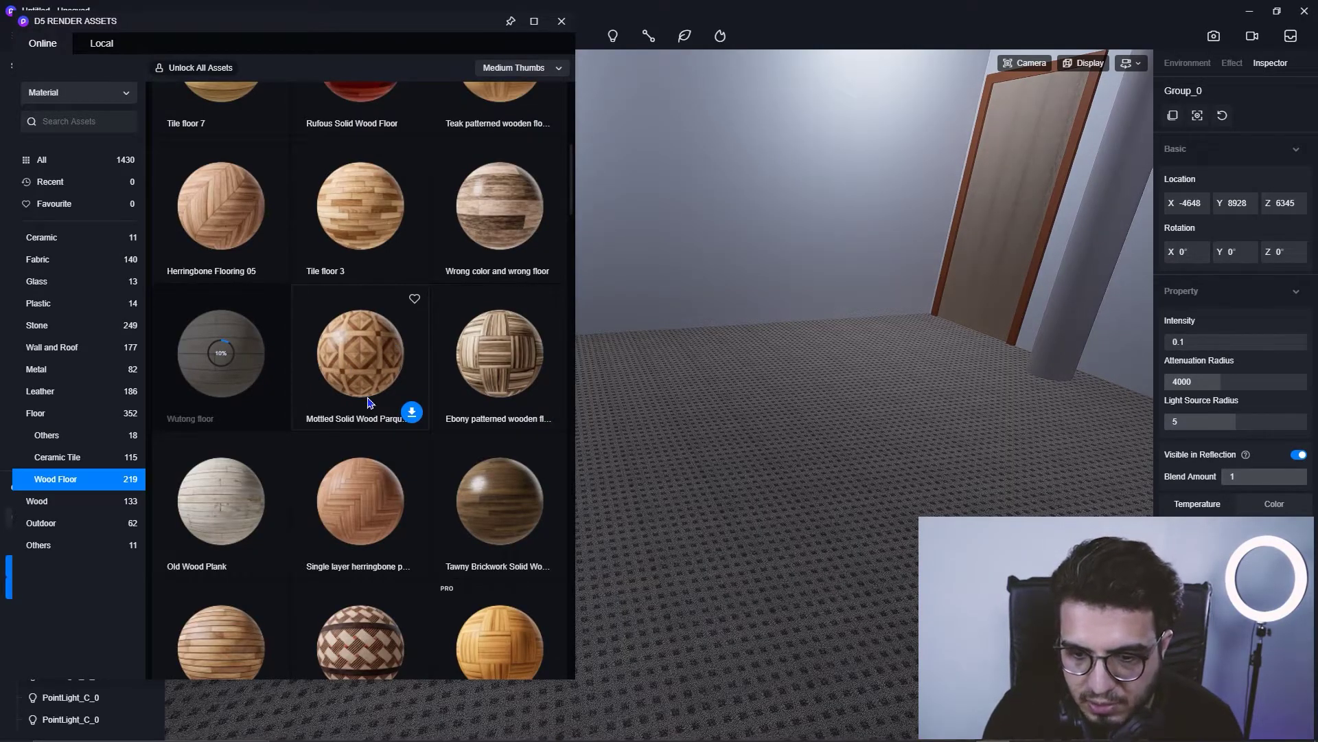
{"action": "scroll", "coordinate": [489, 474], "scroll_direction": "down", "scroll_amount": 2}
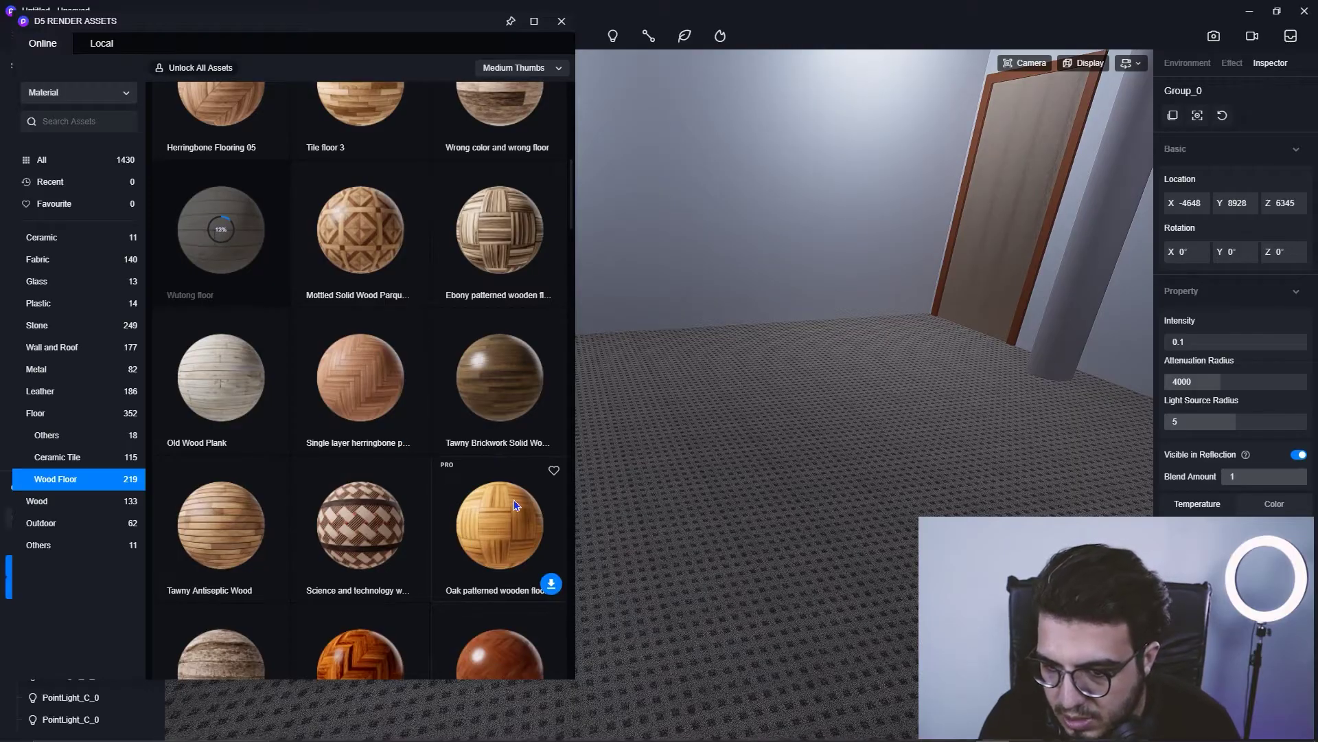
{"action": "scroll", "coordinate": [514, 505], "scroll_direction": "down", "scroll_amount": 12}
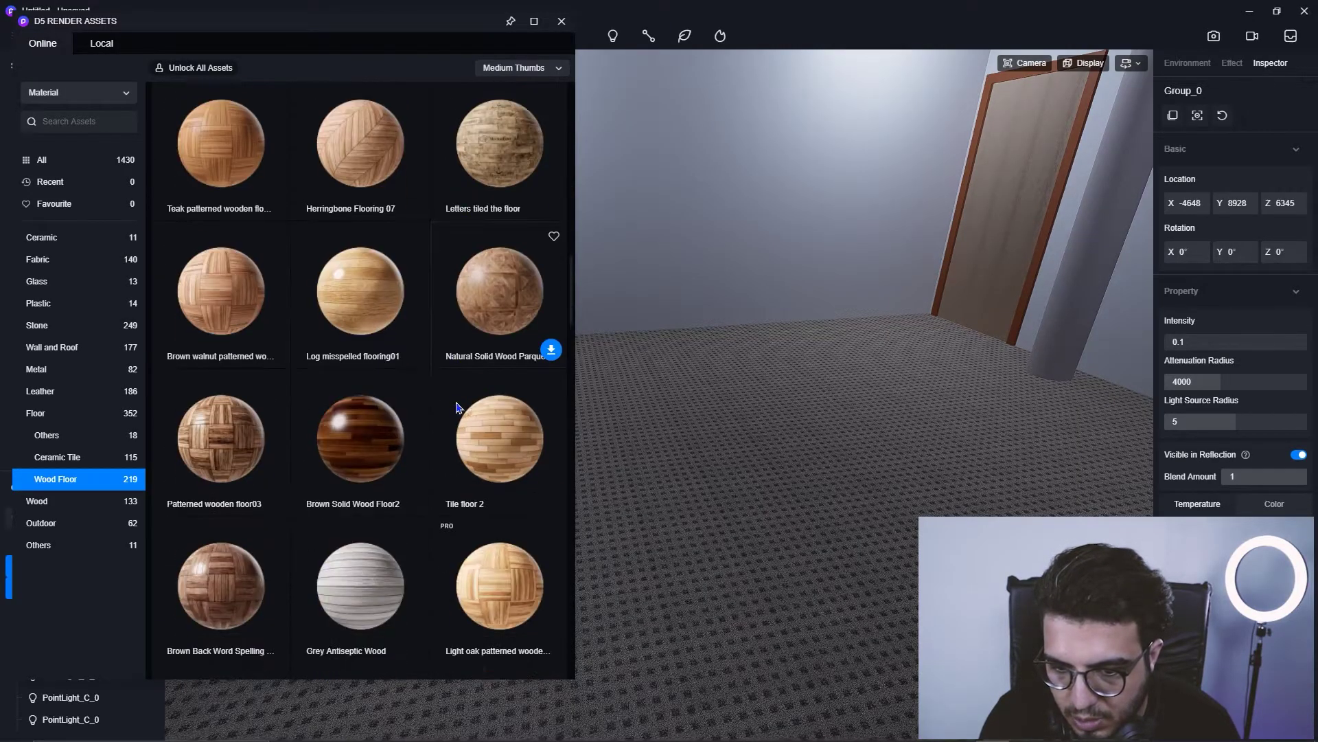
{"action": "scroll", "coordinate": [456, 408], "scroll_direction": "down", "scroll_amount": 10}
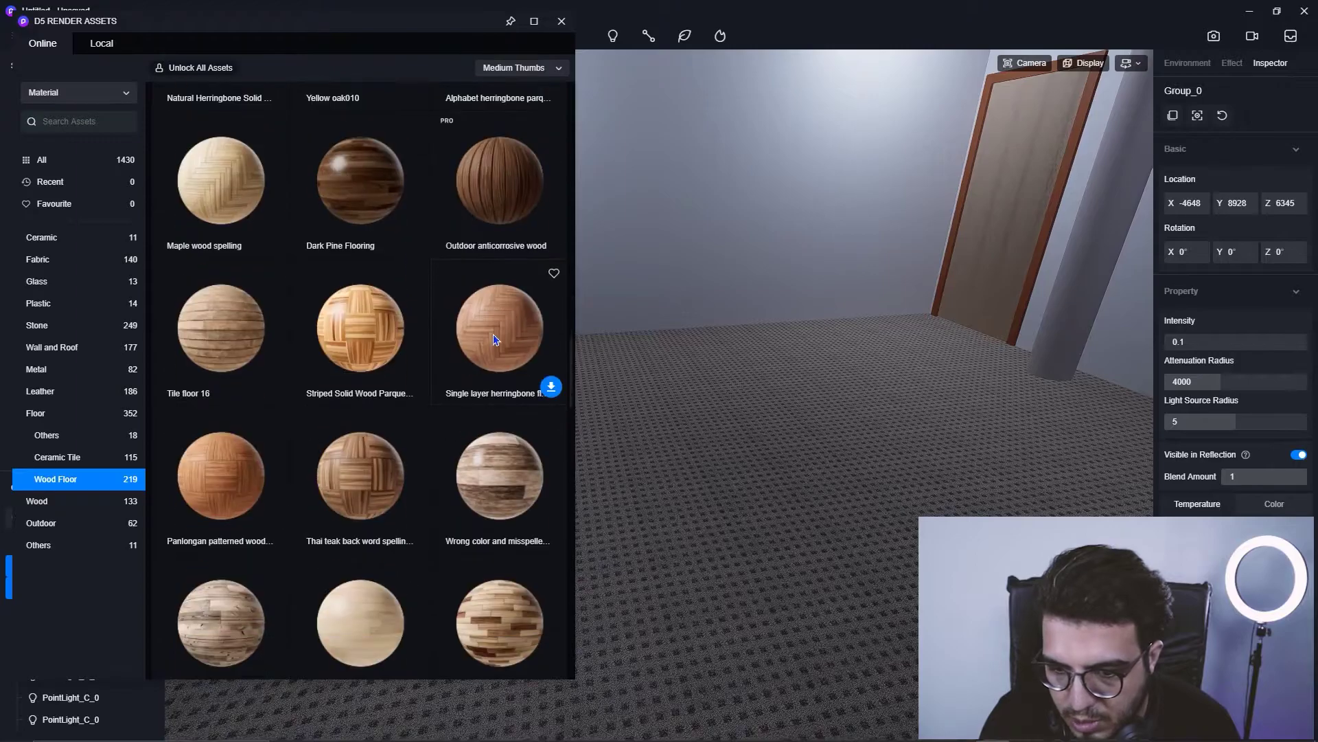
{"action": "scroll", "coordinate": [493, 337], "scroll_direction": "down", "scroll_amount": 12}
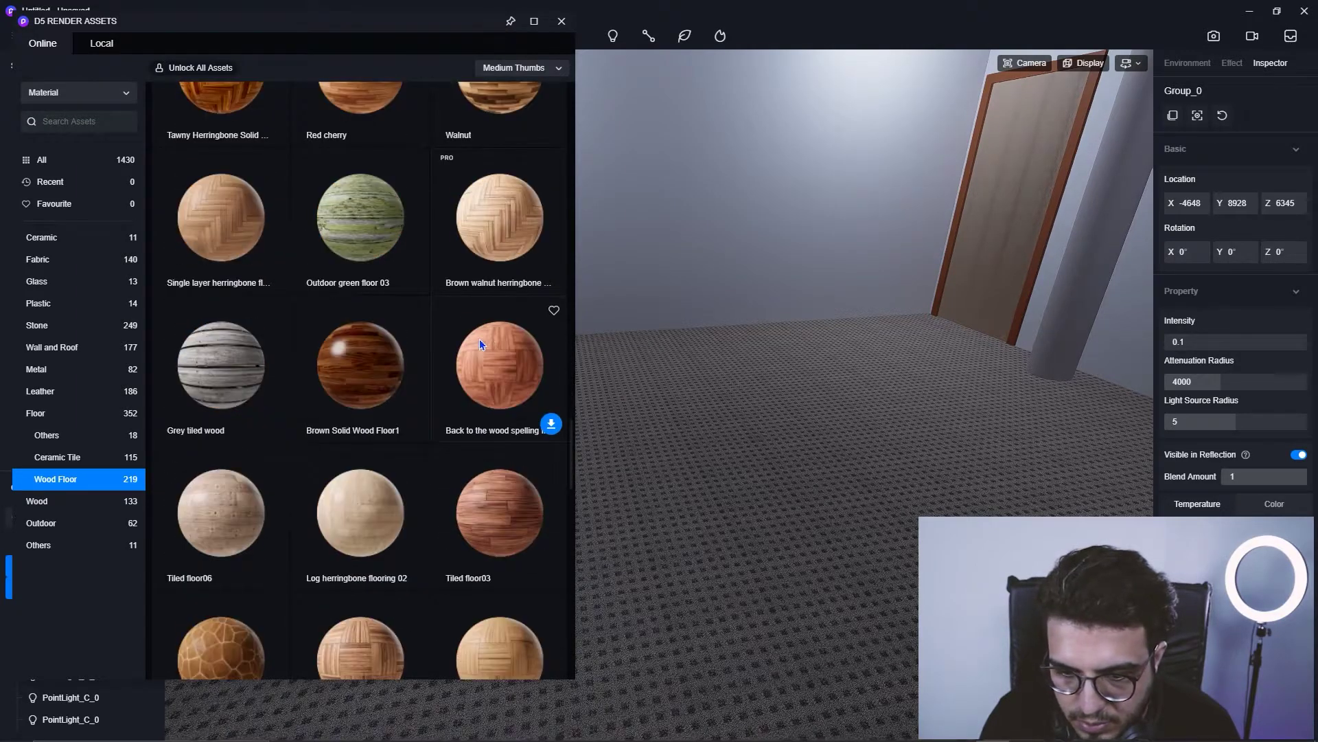
{"action": "scroll", "coordinate": [474, 339], "scroll_direction": "down", "scroll_amount": 4}
{"action": "scroll", "coordinate": [439, 350], "scroll_direction": "up", "scroll_amount": 16}
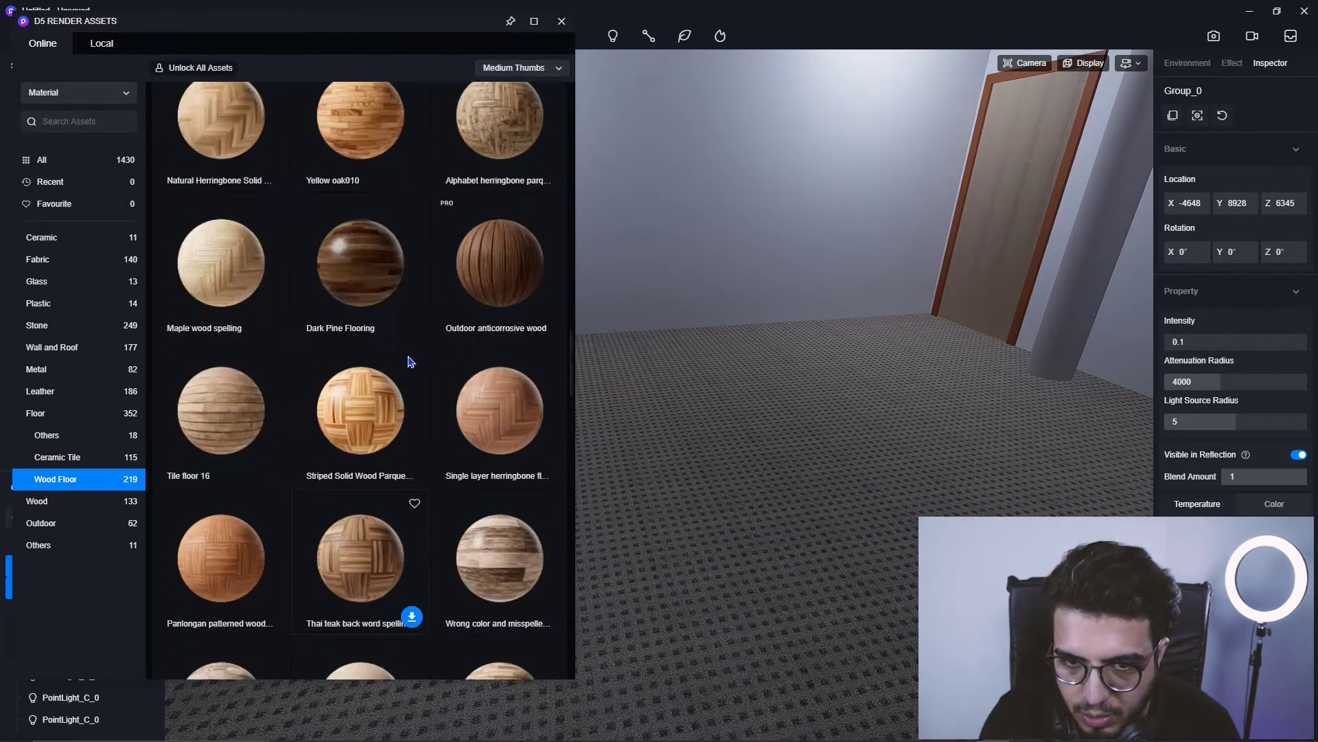
{"action": "scroll", "coordinate": [409, 361], "scroll_direction": "down", "scroll_amount": 12}
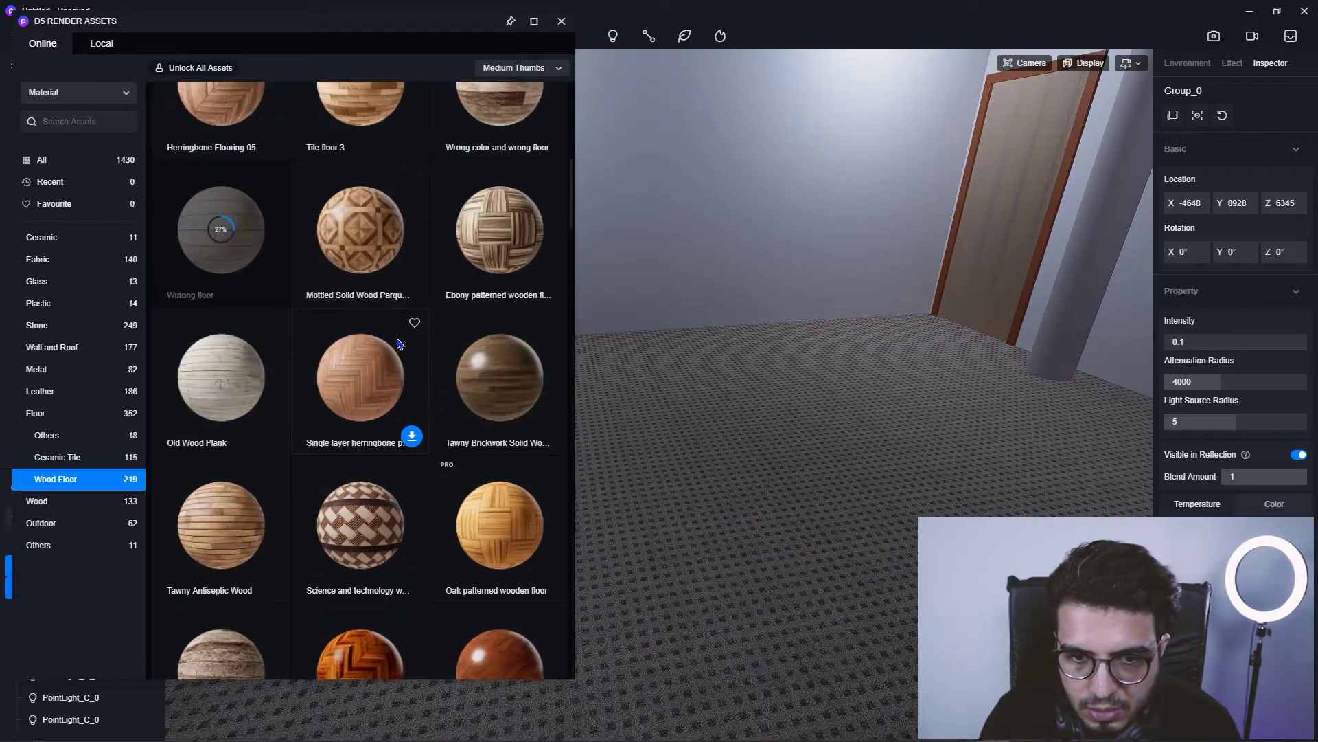
{"action": "scroll", "coordinate": [401, 352], "scroll_direction": "up", "scroll_amount": 2}
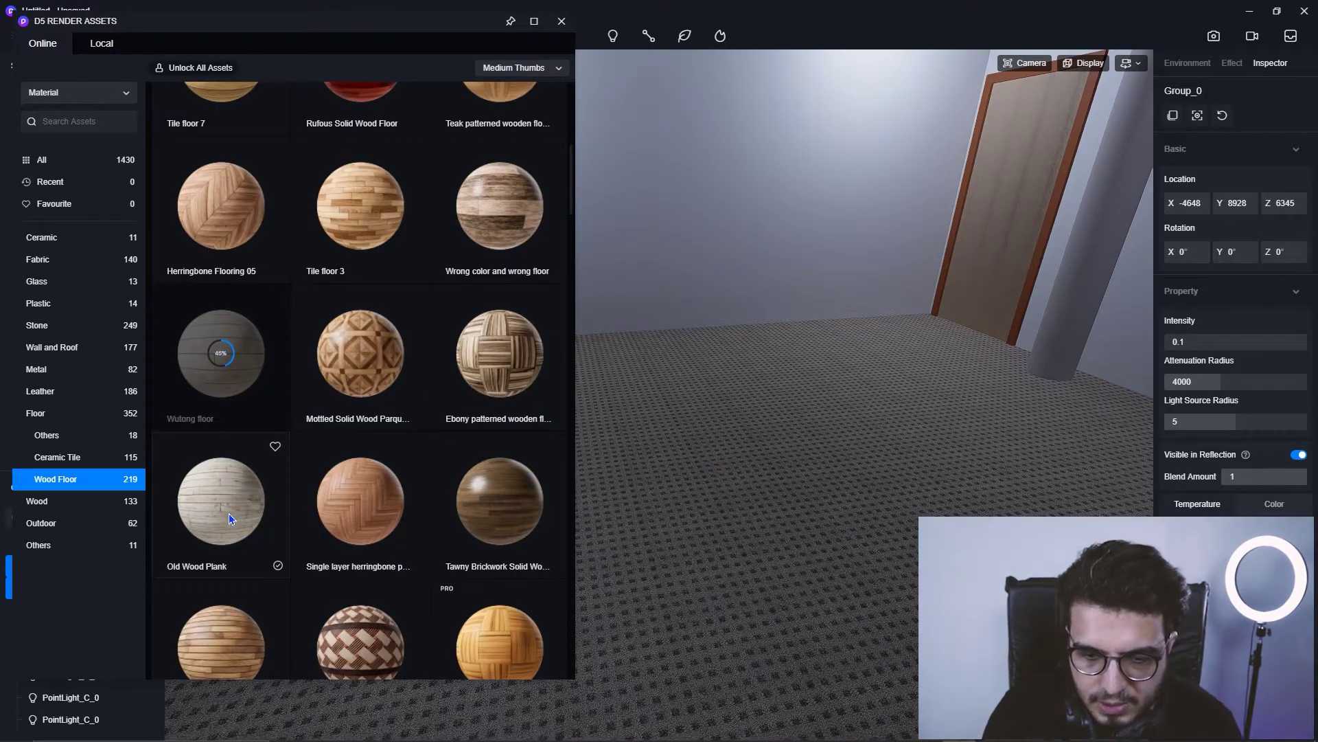
{"action": "left_click_drag", "start_coordinate": [219, 493], "coordinate": [768, 473]}
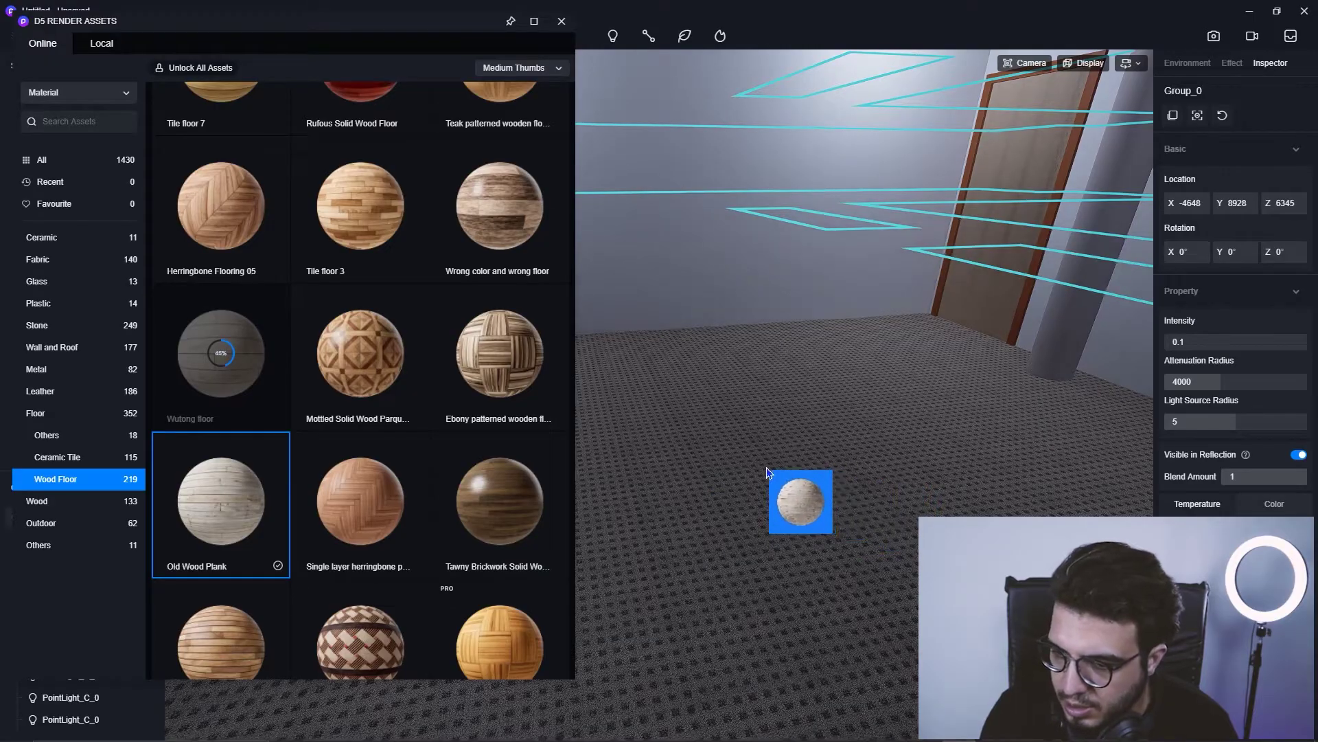
{"action": "left_click_drag", "start_coordinate": [732, 542], "coordinate": [632, 302]}
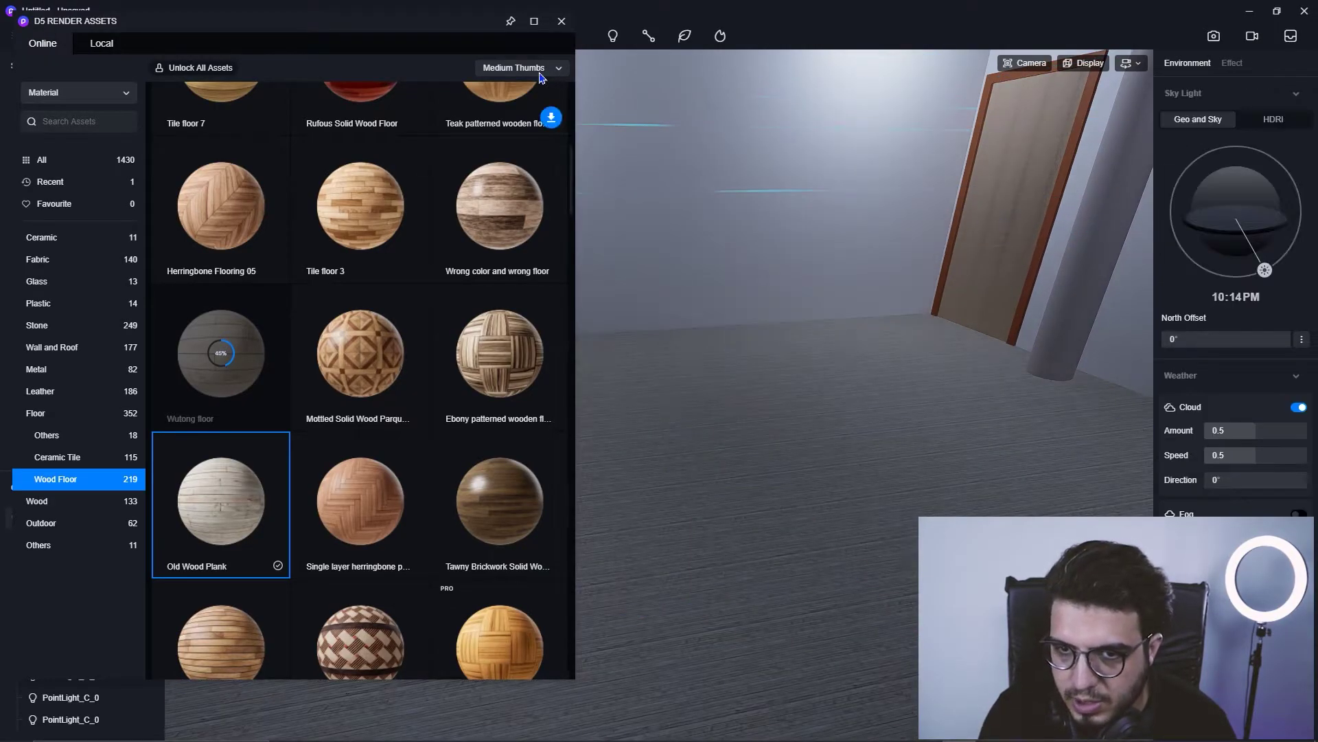
{"action": "left_click", "coordinate": [562, 21]}
- Select the two point lights along the wall beside the door and set their intensity to 0.5
{"action": "right_click_drag", "start_coordinate": [508, 316], "coordinate": [594, 267]}
{"action": "scroll", "coordinate": [537, 243], "scroll_direction": "up", "scroll_amount": 3}
{"action": "left_click", "coordinate": [378, 182]}
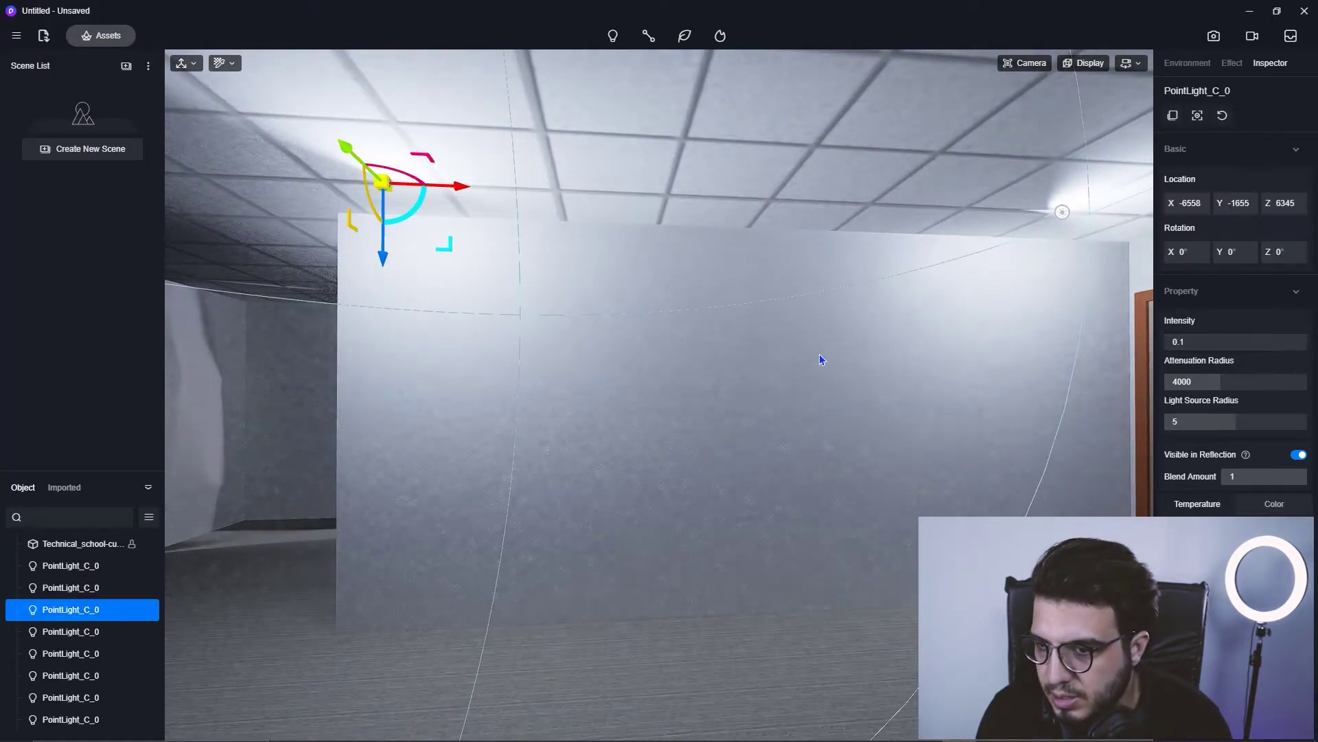
{"action": "right_click_drag", "start_coordinate": [821, 359], "coordinate": [925, 224]}
{"action": "left_click", "coordinate": [919, 223], "text": "ctrl"}
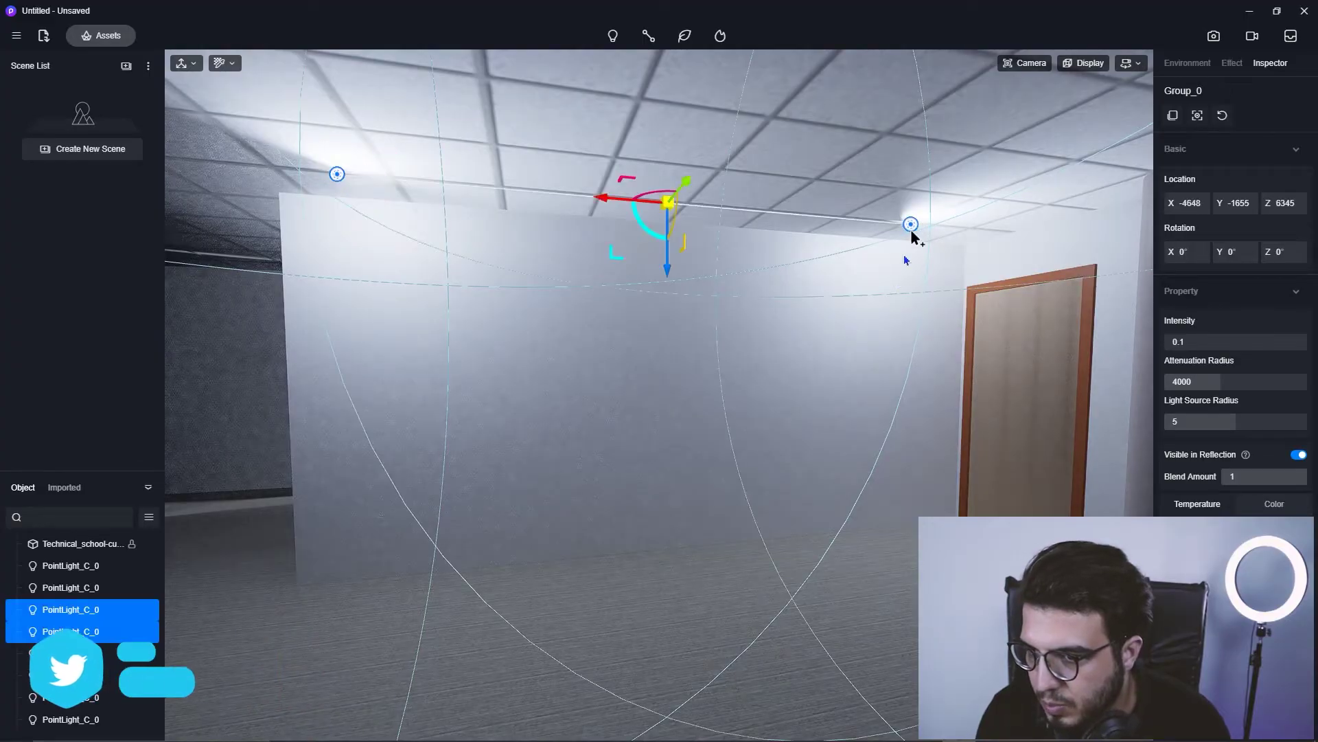
{"action": "left_click", "coordinate": [1260, 349]}
{"action": "type", "text": "0."}
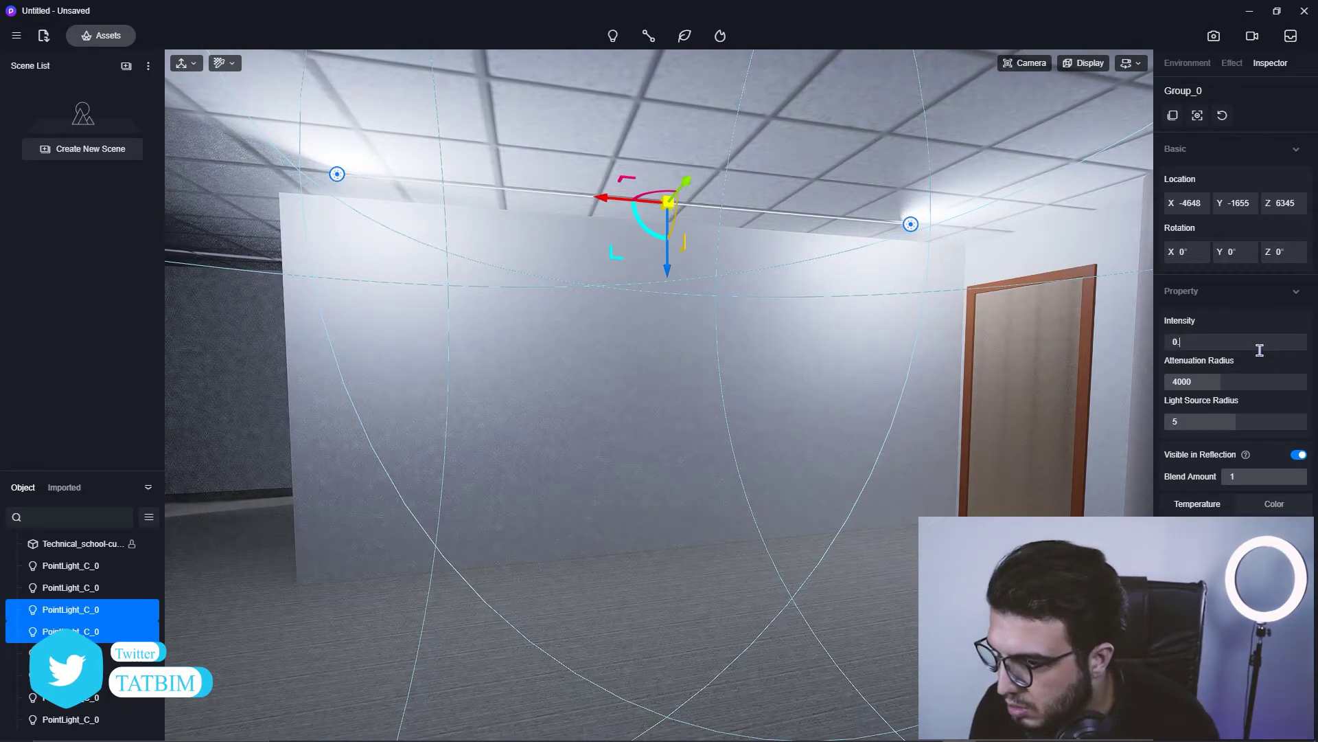
{"action": "type", "text": "5"}
- Select the Old Wood Plank floor material and set its UV stretch to 0.5
{"action": "right_click_drag", "start_coordinate": [884, 632], "coordinate": [862, 735]}
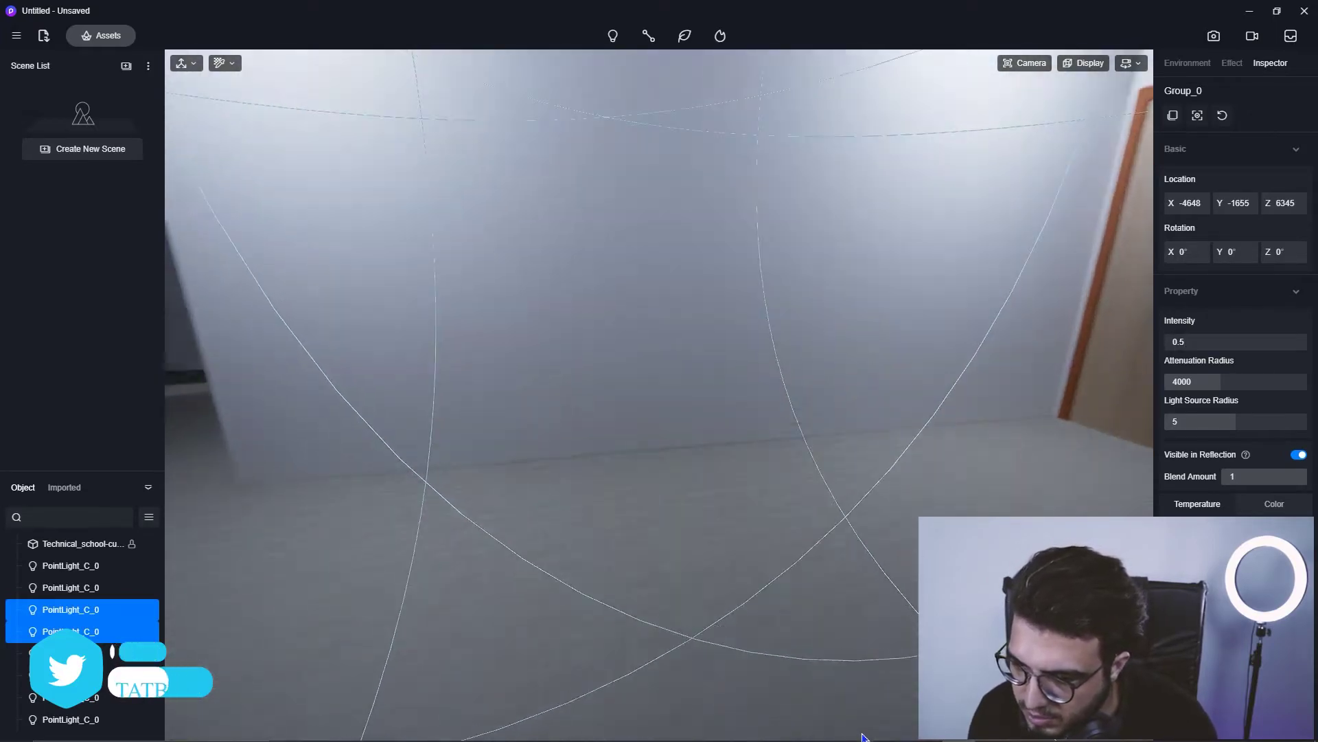
{"action": "scroll", "coordinate": [901, 402], "scroll_direction": "up", "scroll_amount": 3}
{"action": "right_click_drag", "start_coordinate": [901, 403], "coordinate": [785, 520]}
{"action": "left_click", "coordinate": [786, 521]}
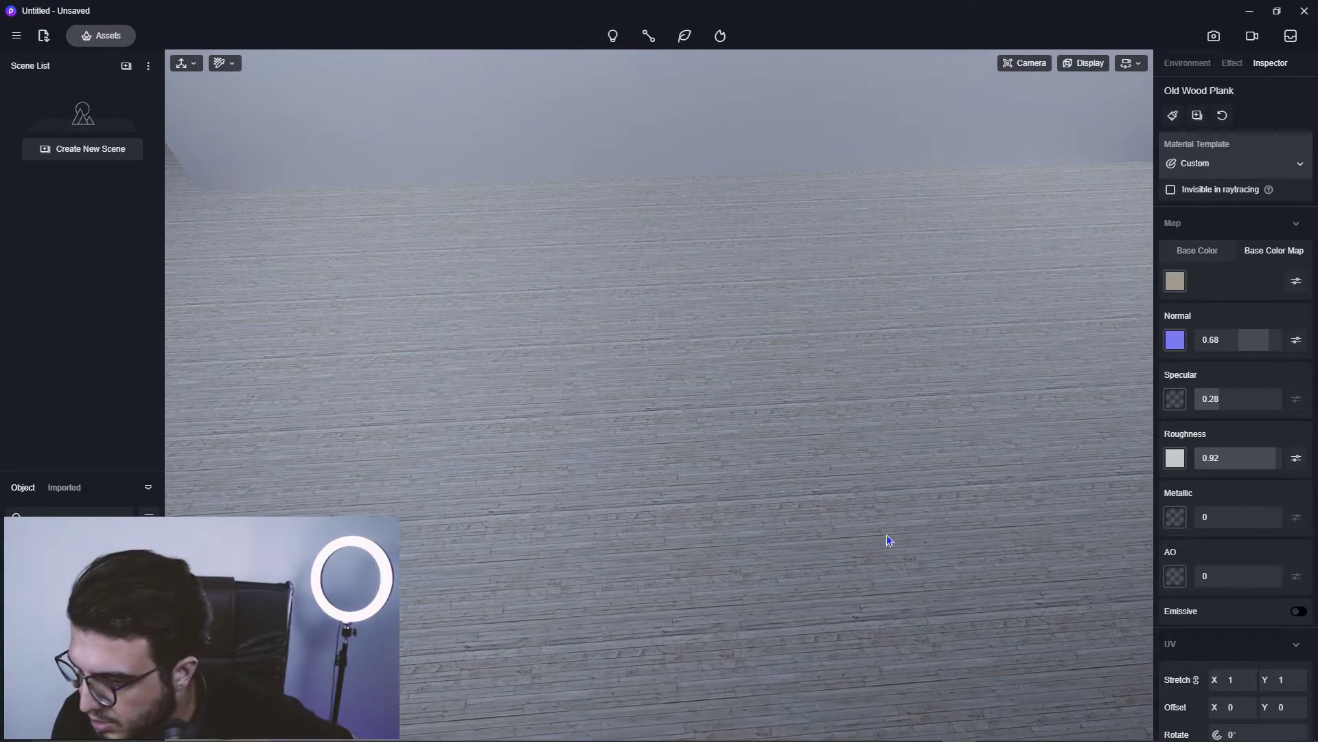
{"action": "scroll", "coordinate": [1232, 641], "scroll_direction": "down", "scroll_amount": 1}
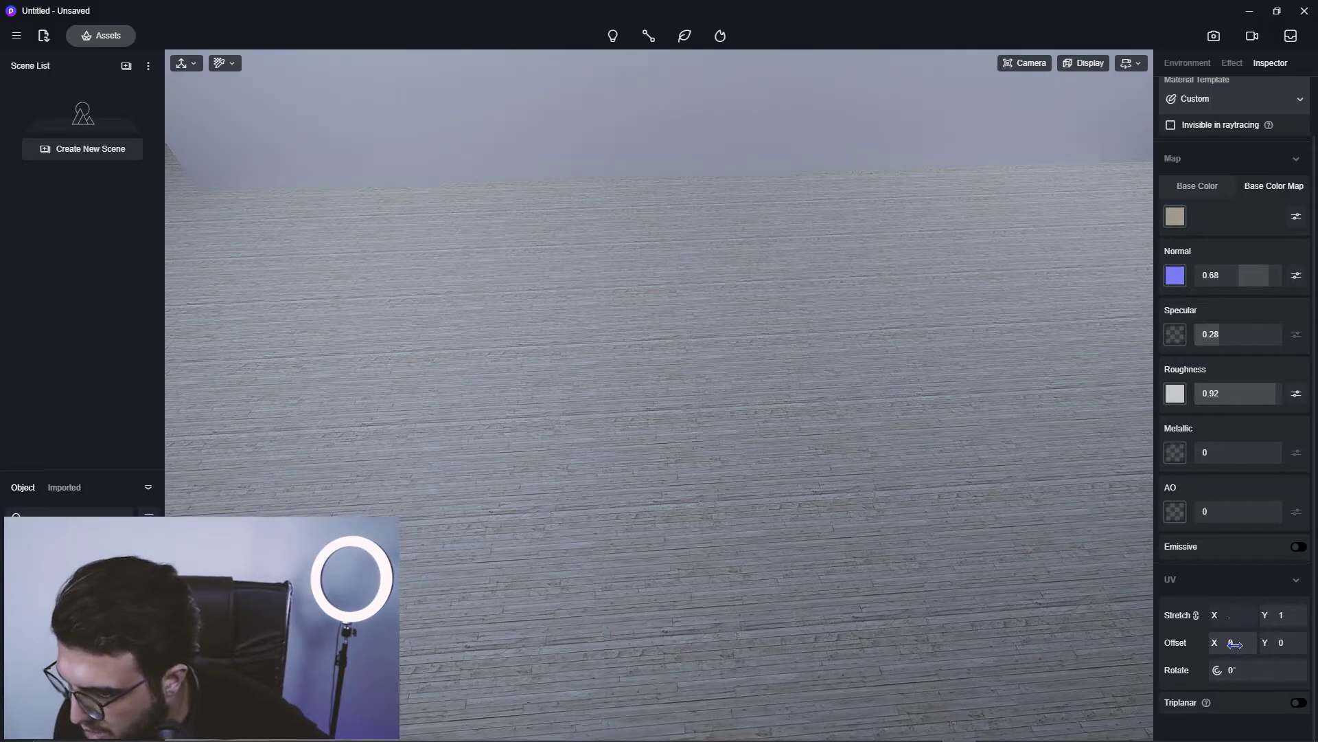
{"action": "type", "text": ".5"}
{"action": "key", "text": "Return"}
- Enlarge the floor planks further by setting the material's UV stretch to 0.2
{"action": "right_click_drag", "start_coordinate": [789, 405], "coordinate": [812, 389]}
{"action": "left_click", "coordinate": [1238, 616]}
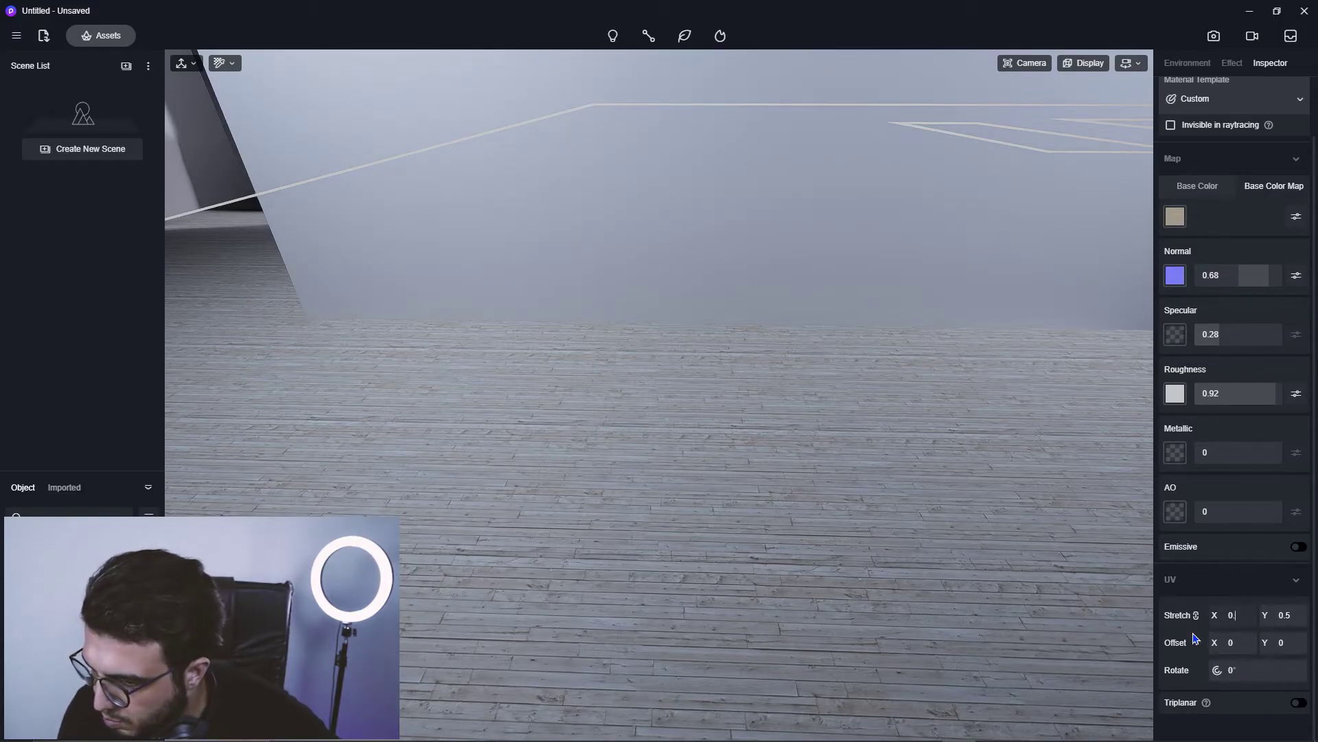
{"action": "type", "text": "2"}
{"action": "left_click", "coordinate": [789, 589]}
{"action": "right_click_drag", "start_coordinate": [810, 621], "coordinate": [554, 417]}
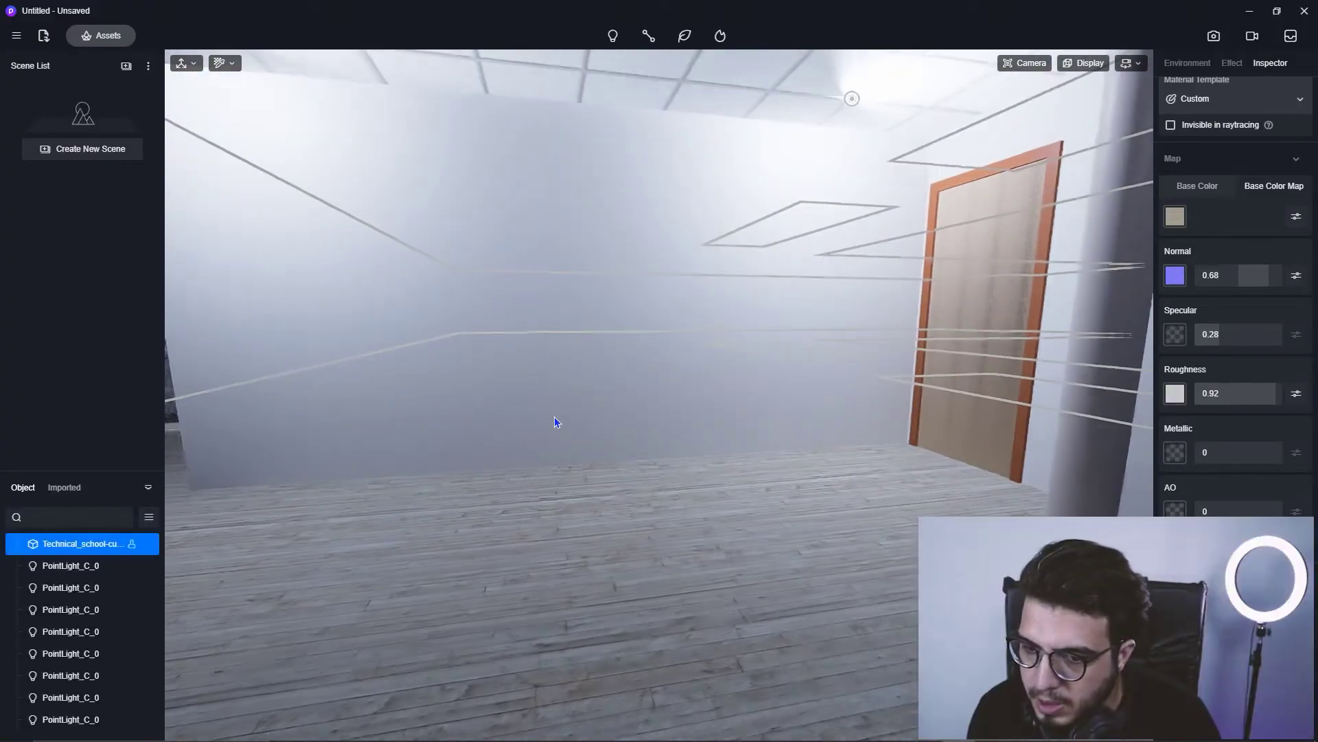
- Reopen the asset library, switch it from materials to models and show the Sofa category under Furniture
{"action": "left_click", "coordinate": [101, 35]}
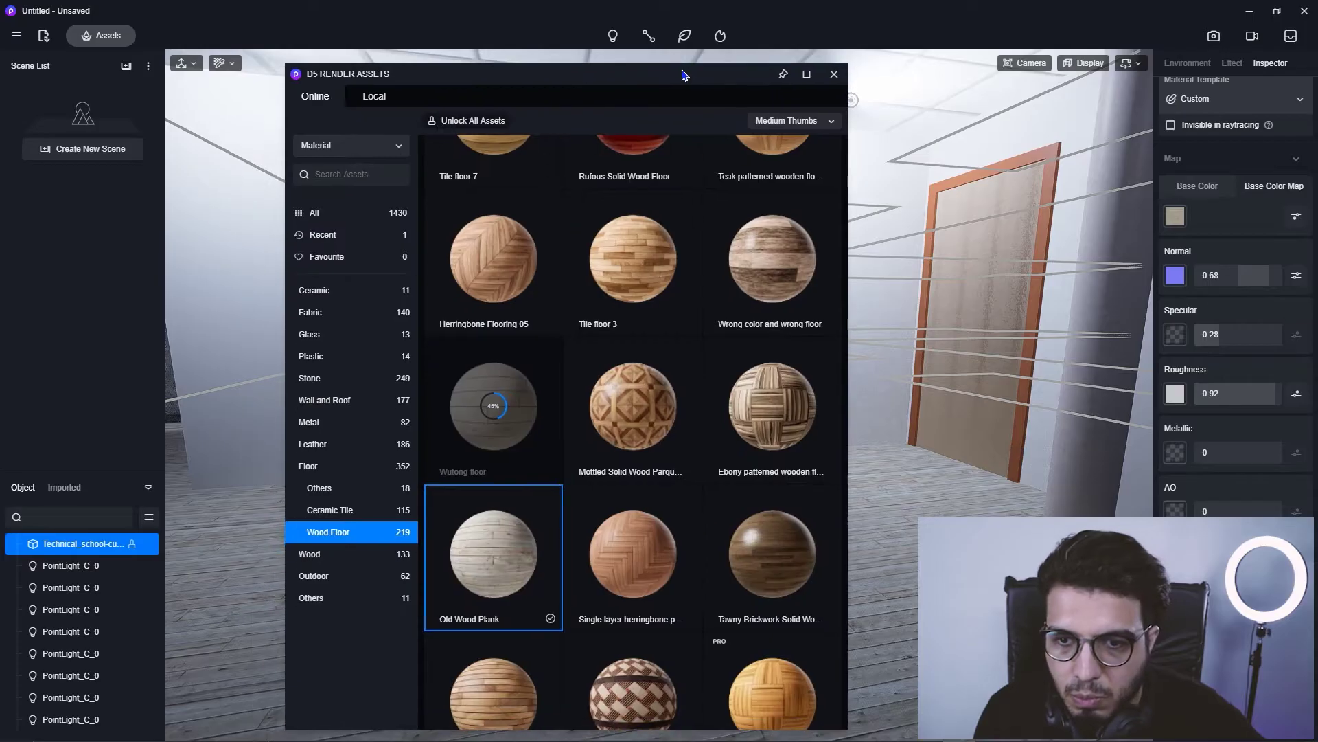
{"action": "left_click", "coordinate": [361, 117]}
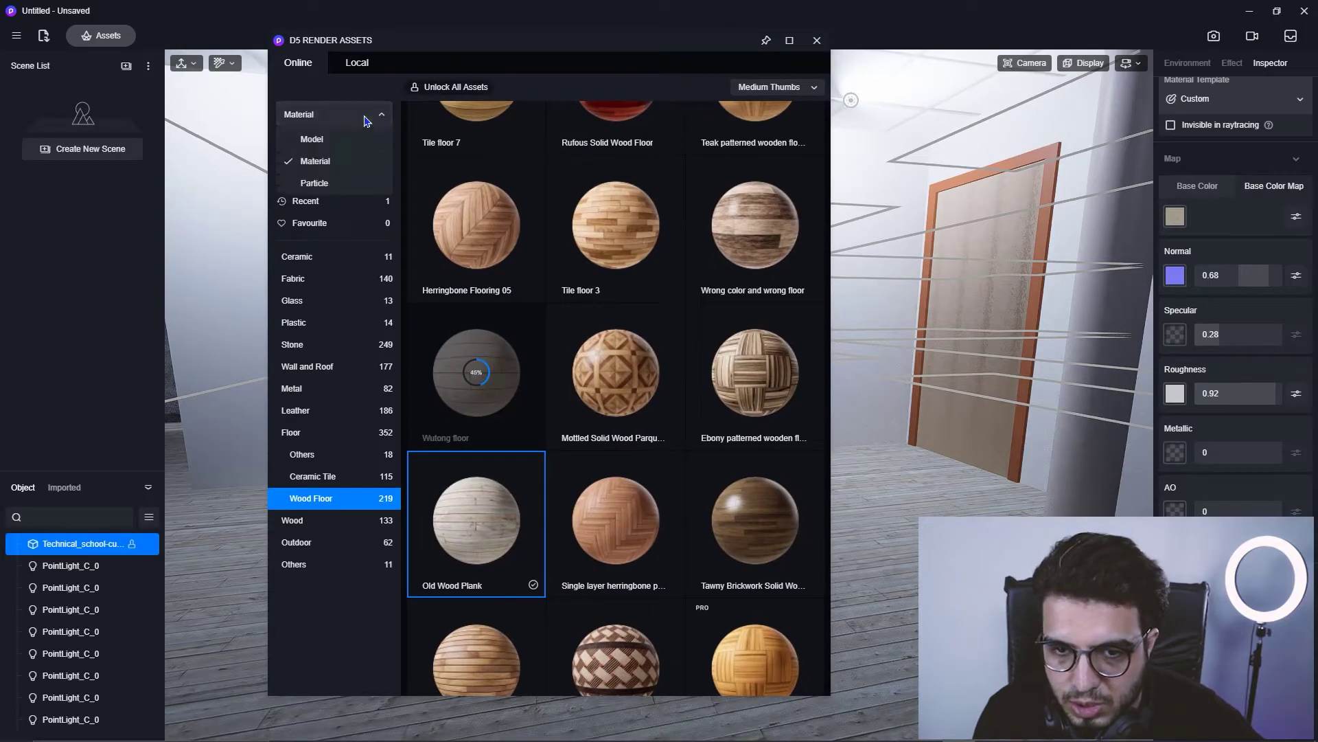
{"action": "left_click", "coordinate": [313, 138]}
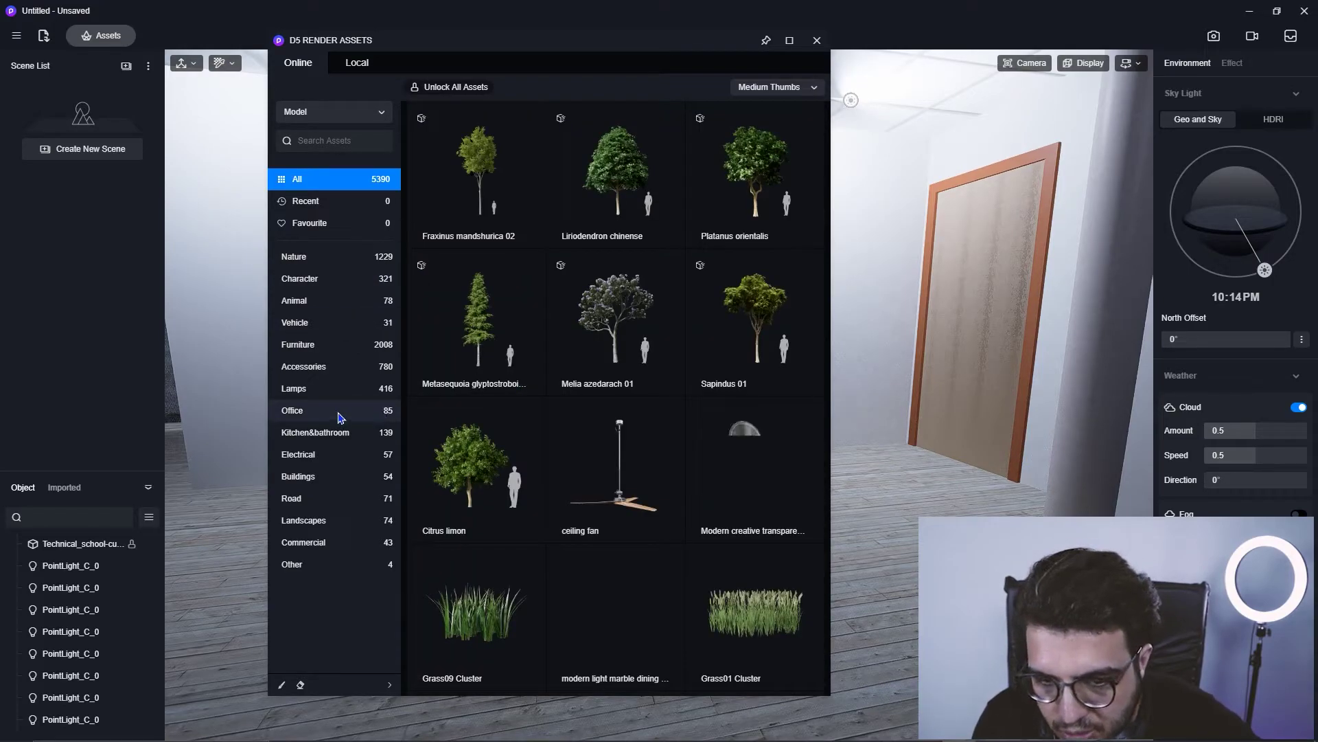
{"action": "left_click", "coordinate": [323, 350]}
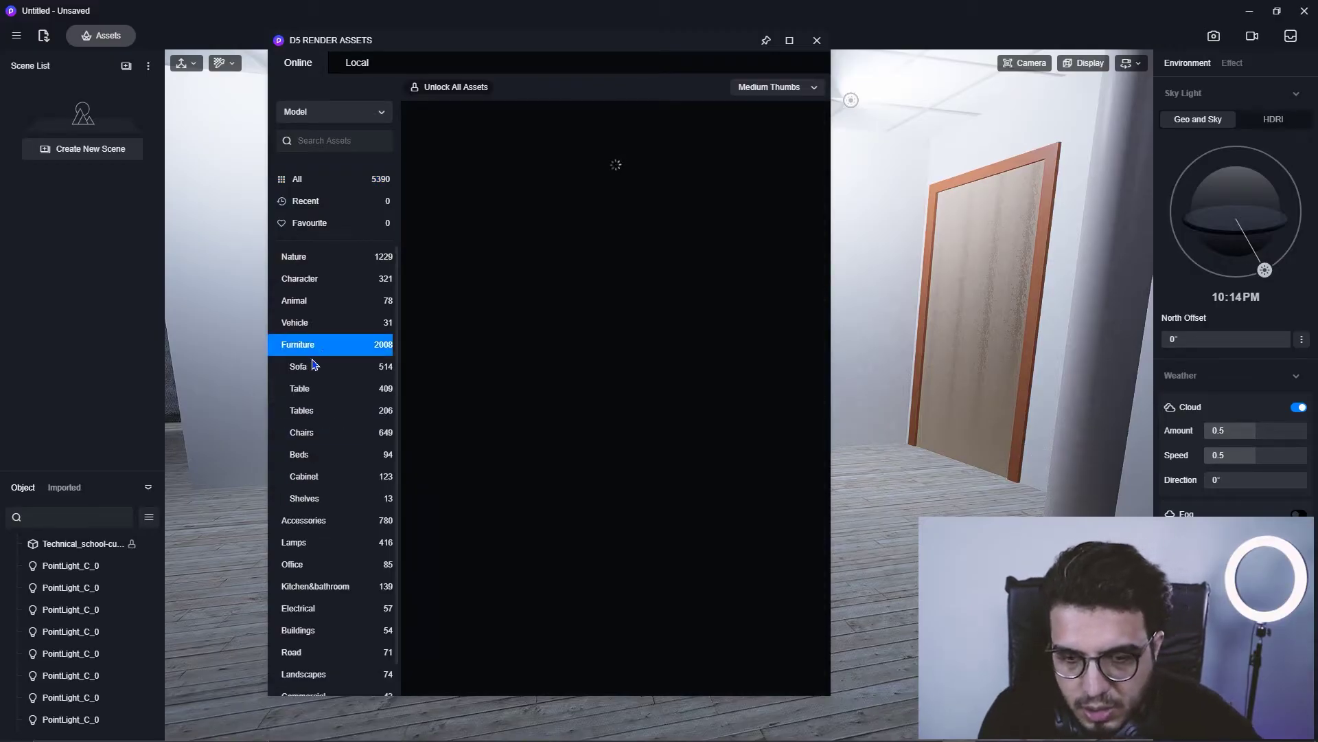
{"action": "left_click", "coordinate": [316, 373]}
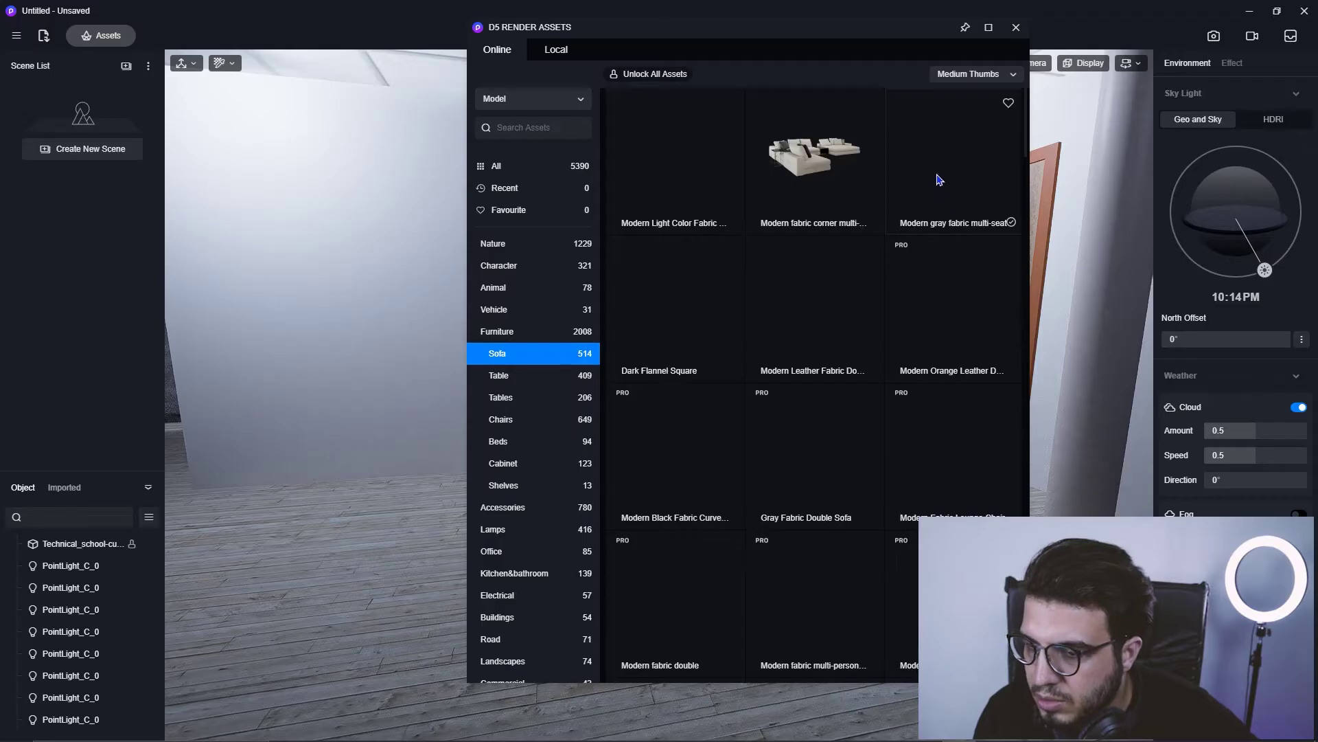
- Place the Modern gray fabric multi-seat sofa on the room's floor at about X -5291, Y -805 and close the asset library
{"action": "left_click", "coordinate": [939, 179]}
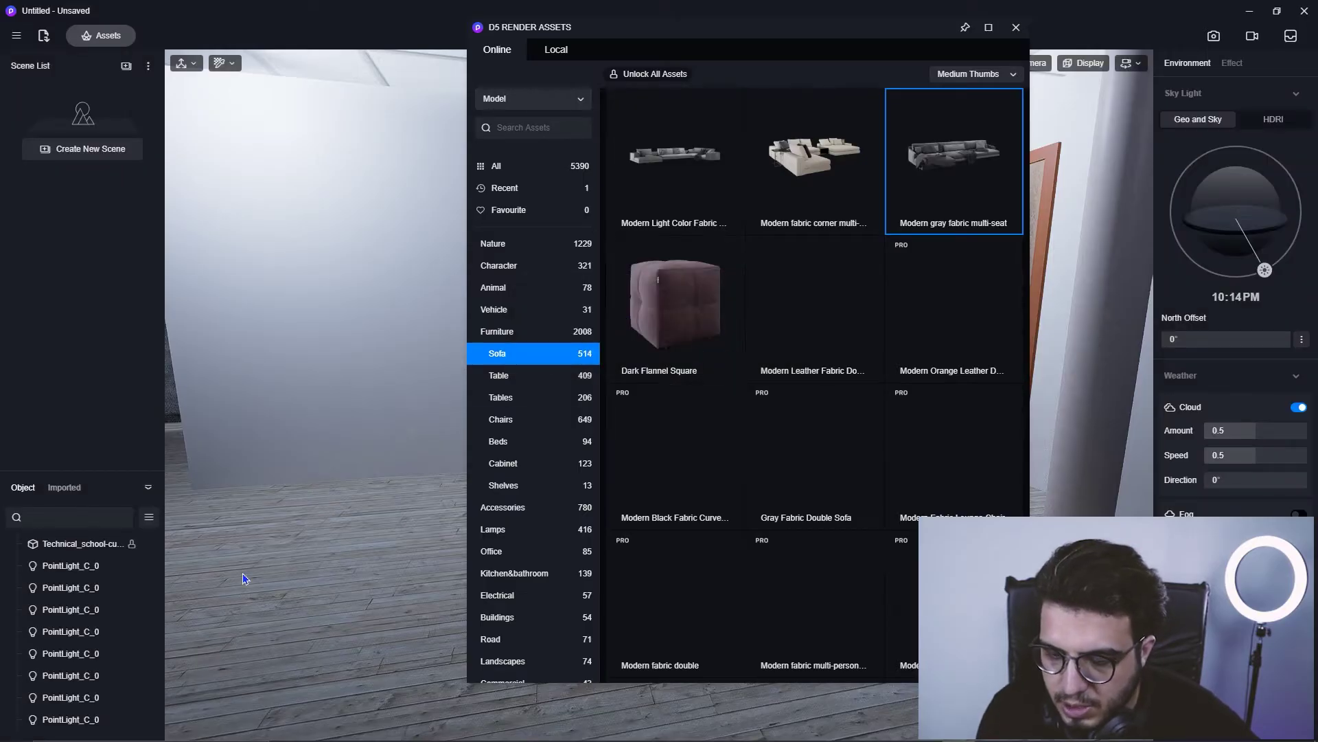
{"action": "left_click", "coordinate": [962, 176]}
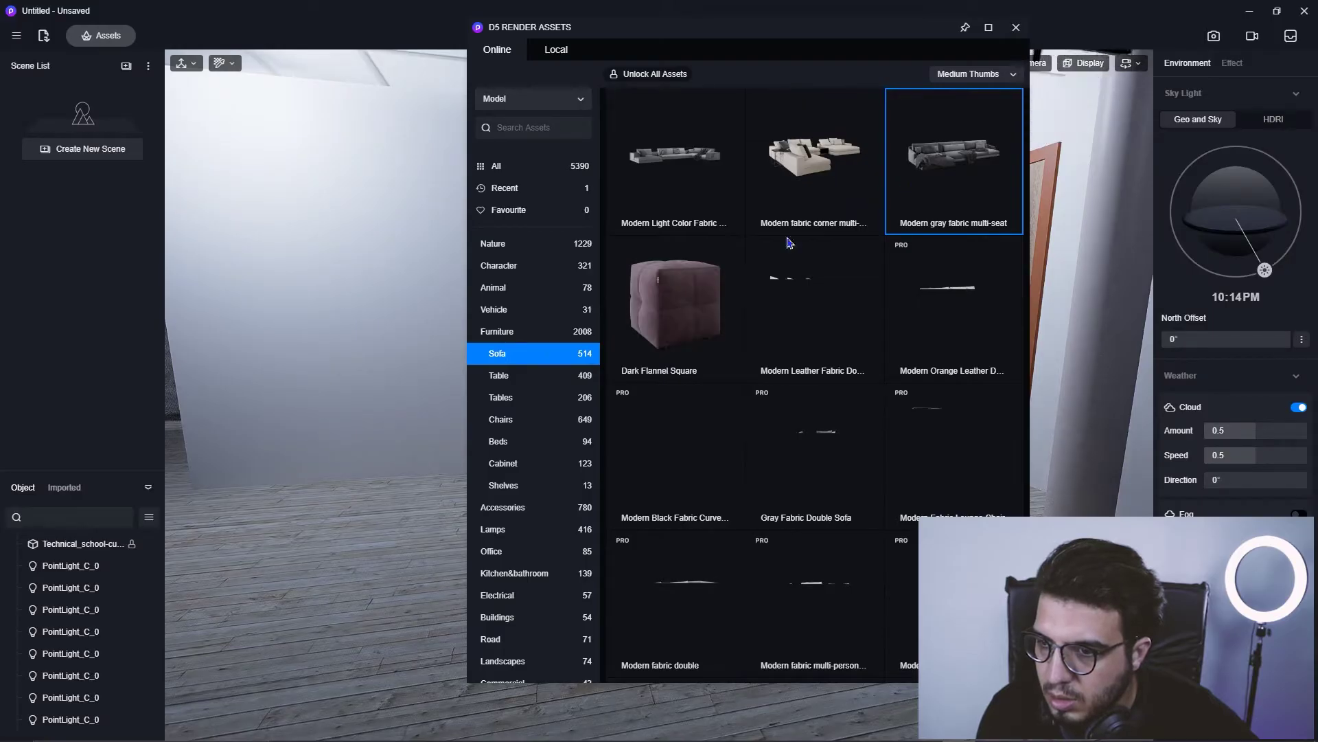
{"action": "left_click", "coordinate": [415, 546]}
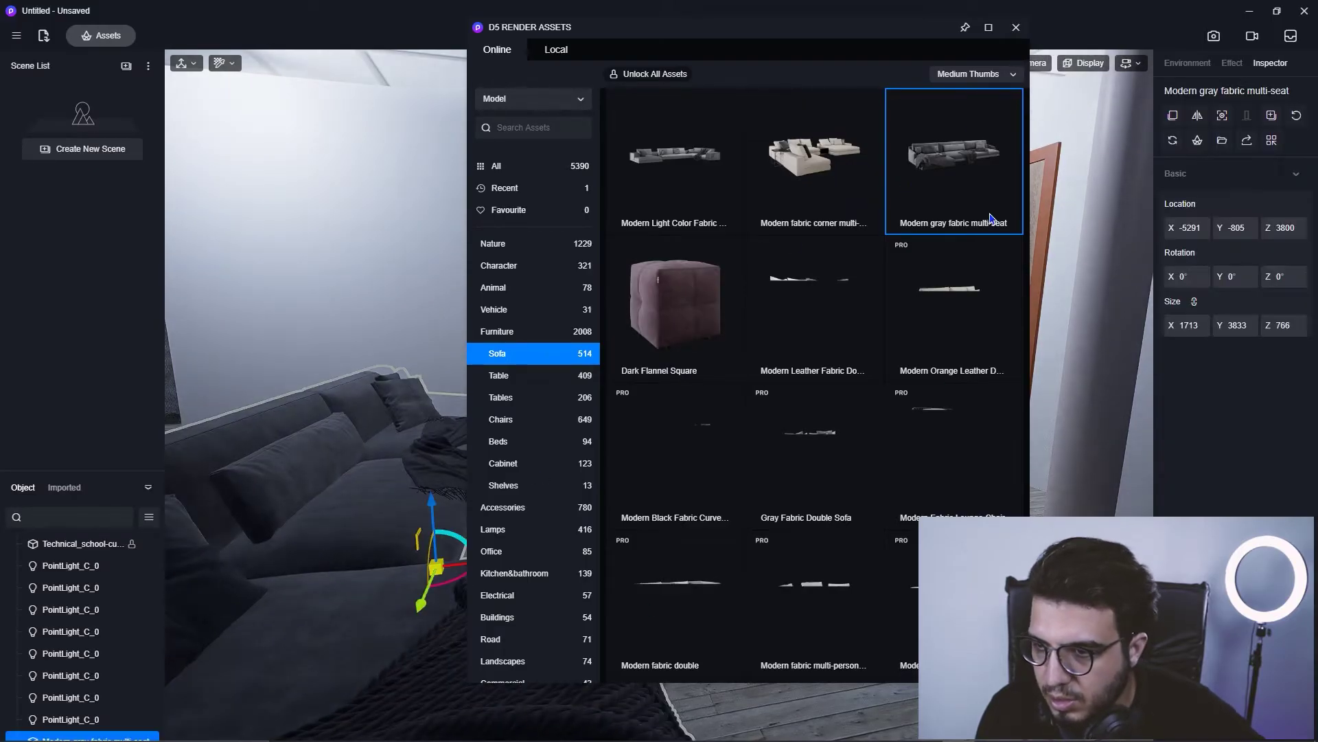
{"action": "left_click", "coordinate": [1016, 28]}
{"action": "right_click_drag", "start_coordinate": [789, 473], "coordinate": [652, 486]}
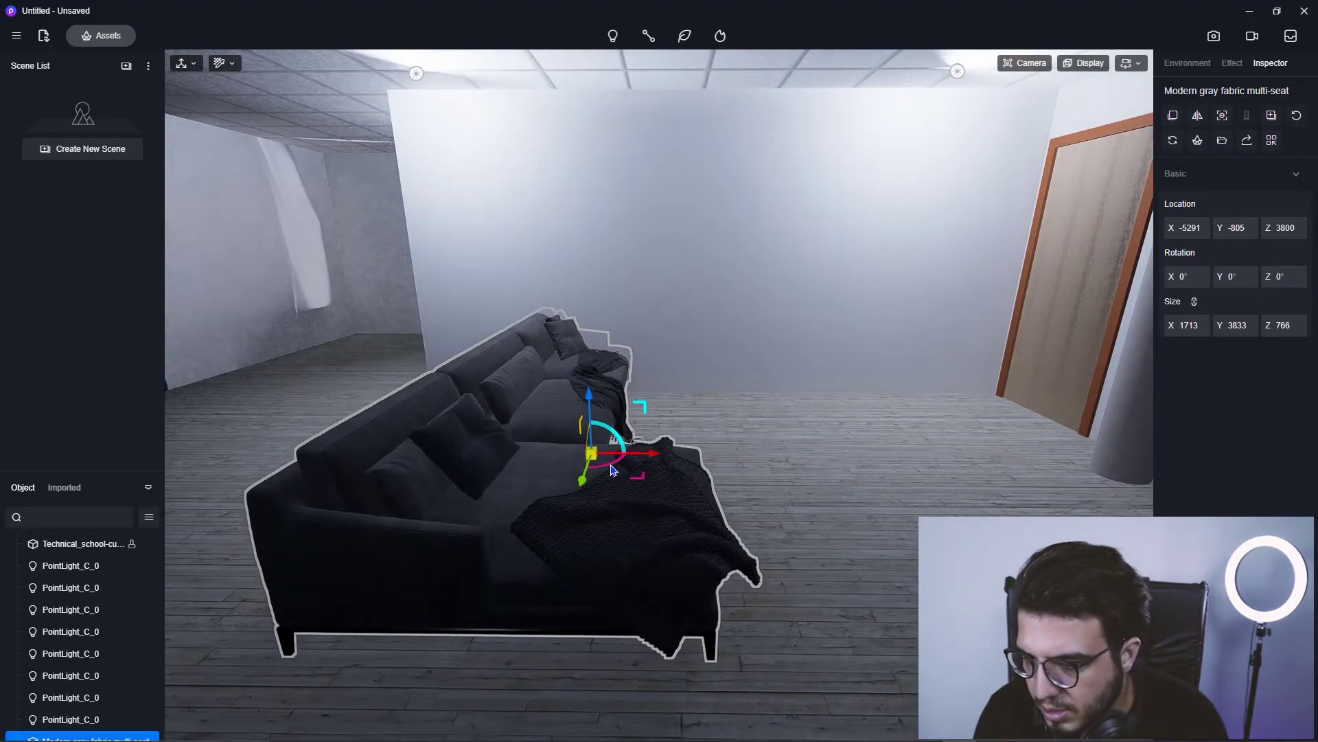
- Rotate the sofa 90° about Y and move it against the back wall at about X -5104, Y -1287
{"action": "left_click_drag", "start_coordinate": [613, 470], "coordinate": [543, 468]}
{"action": "right_click_drag", "start_coordinate": [858, 502], "coordinate": [329, 484]}
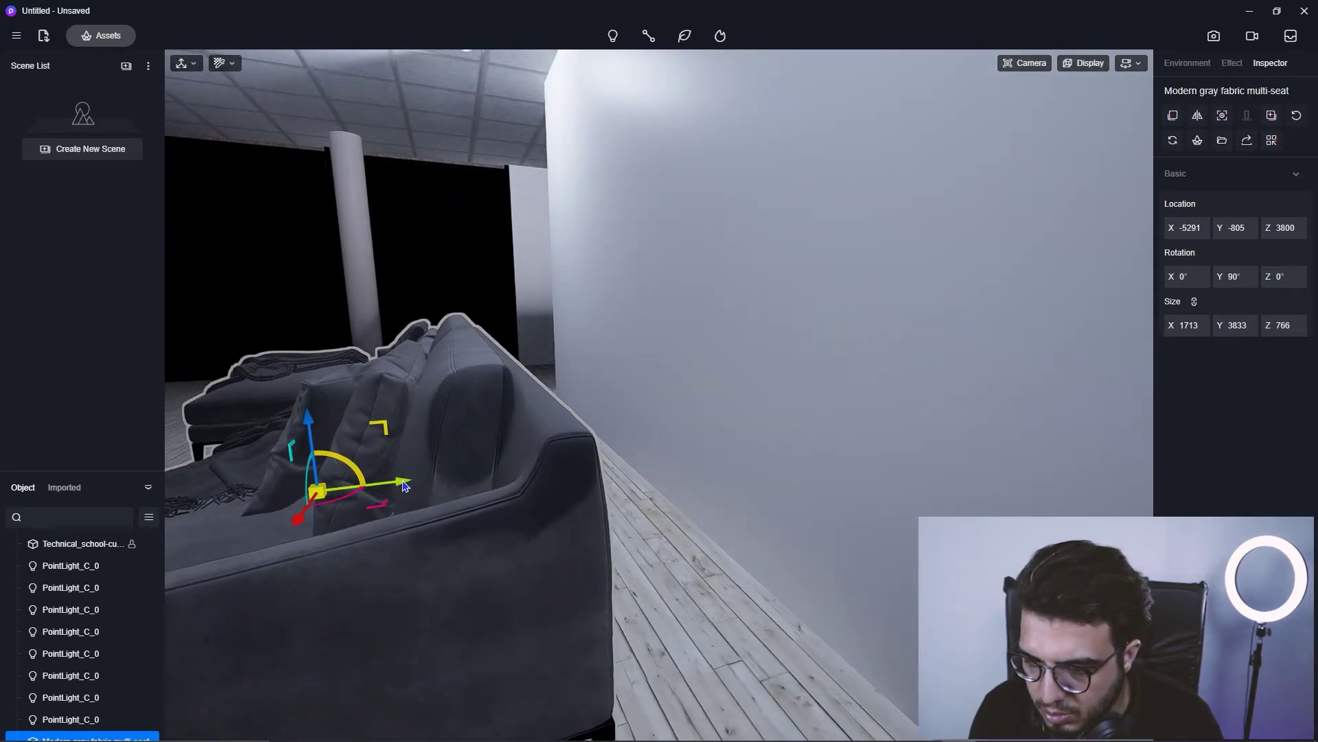
{"action": "left_click_drag", "start_coordinate": [405, 486], "coordinate": [516, 472]}
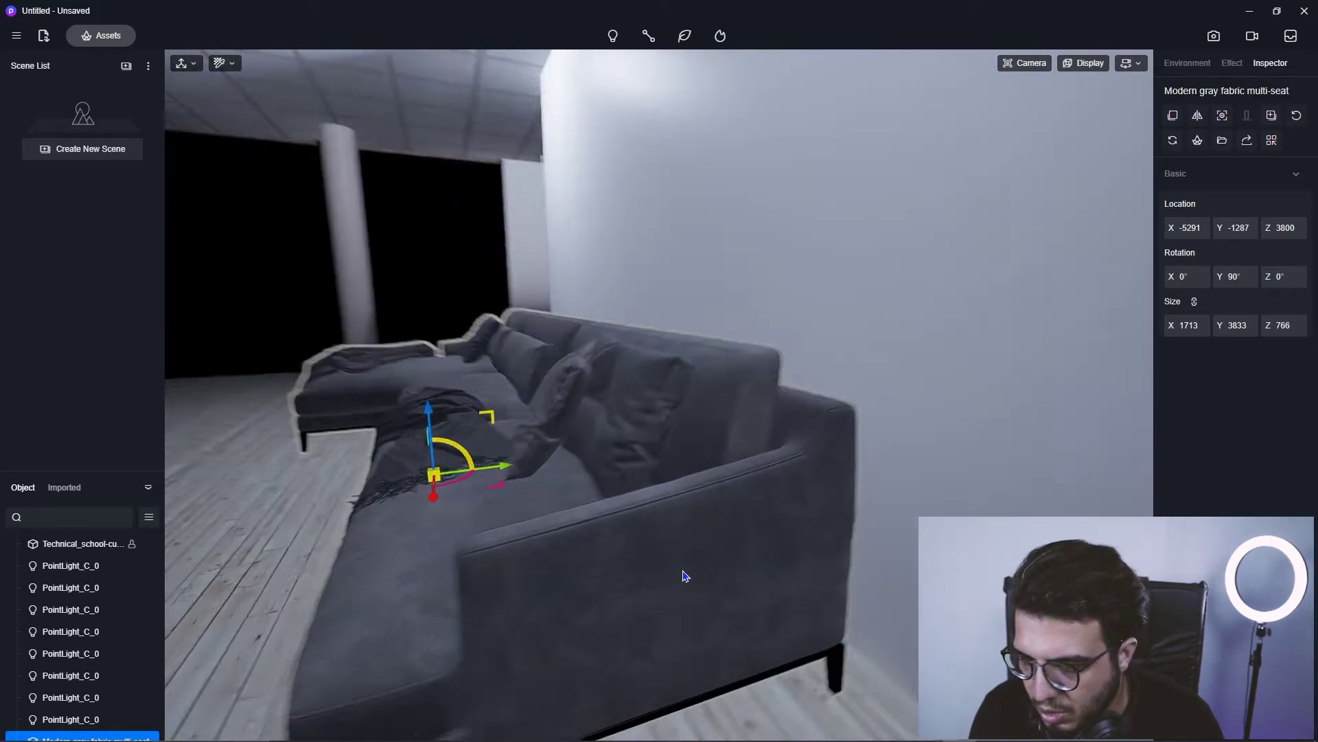
{"action": "right_click_drag", "start_coordinate": [683, 570], "coordinate": [803, 495]}
{"action": "left_click_drag", "start_coordinate": [692, 474], "coordinate": [734, 472]}
{"action": "scroll", "coordinate": [734, 473], "scroll_direction": "up", "scroll_amount": 3}
{"action": "scroll", "coordinate": [859, 588], "scroll_direction": "down", "scroll_amount": 3}
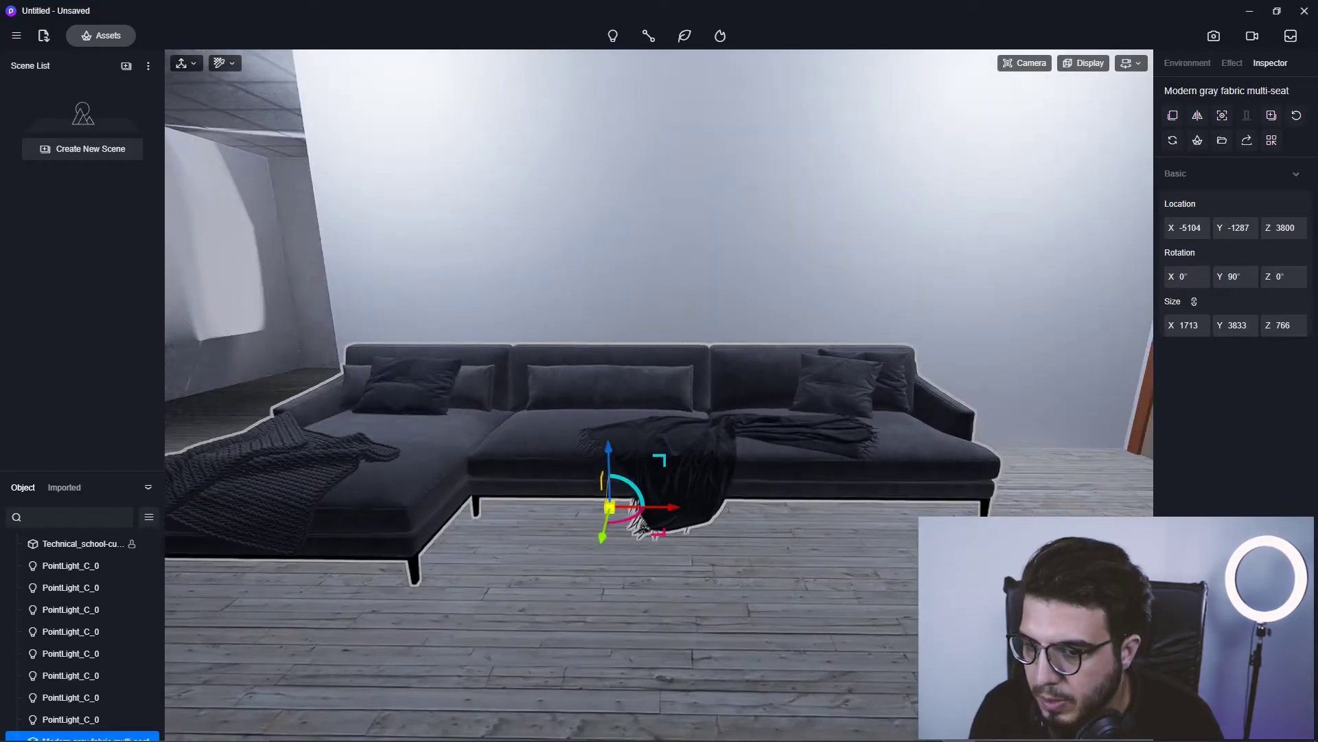
- Set the sky's time of day to about 03:37 PM and the preview quality to High, with the sofa framed
{"action": "left_click", "coordinate": [859, 588]}
{"action": "left_click_drag", "start_coordinate": [1280, 261], "coordinate": [1296, 187]}
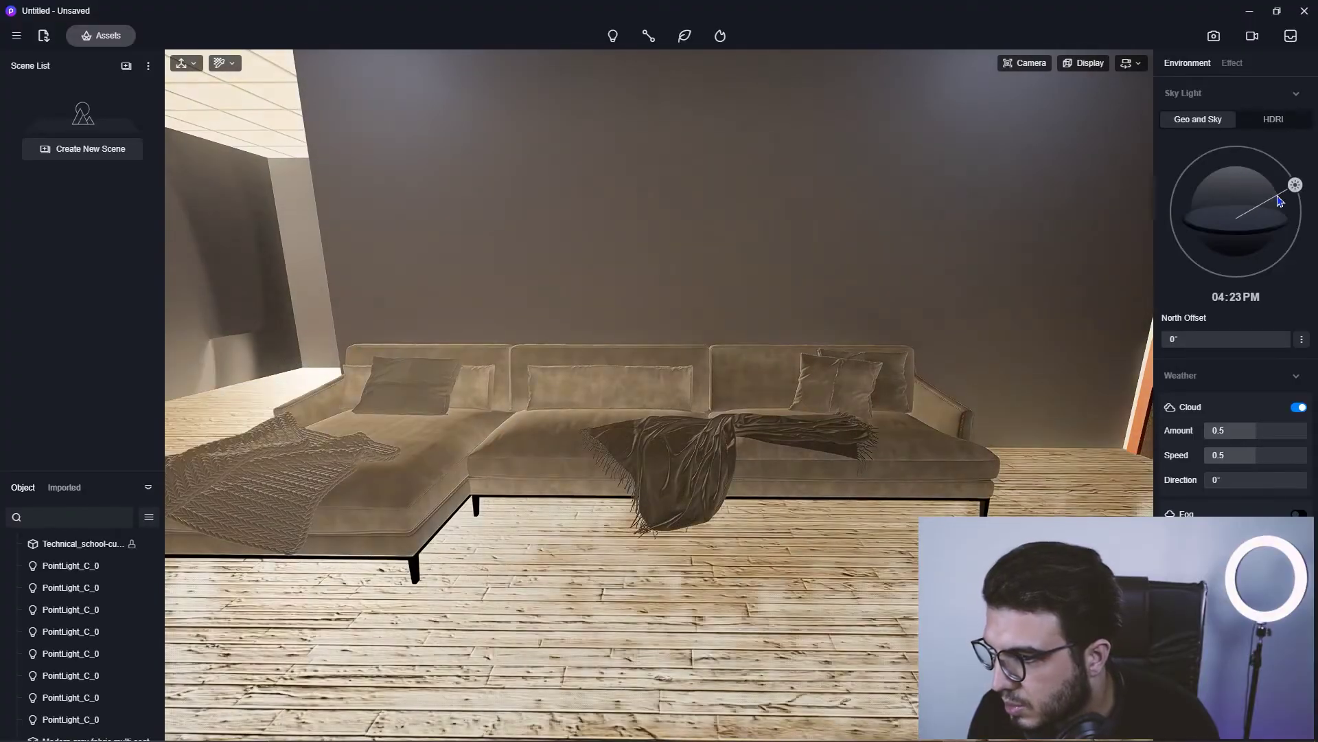
{"action": "left_click", "coordinate": [1085, 63]}
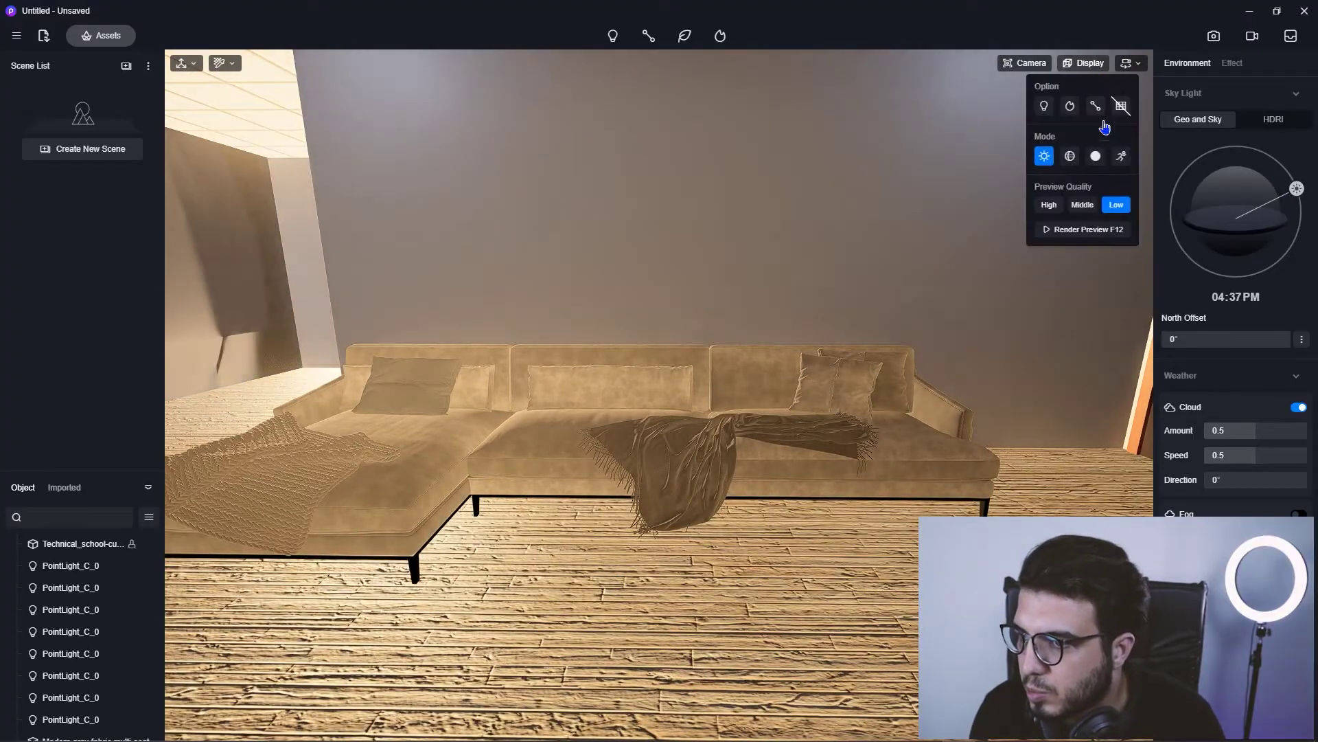
{"action": "left_click", "coordinate": [1048, 205]}
{"action": "right_click_drag", "start_coordinate": [827, 564], "coordinate": [856, 559]}
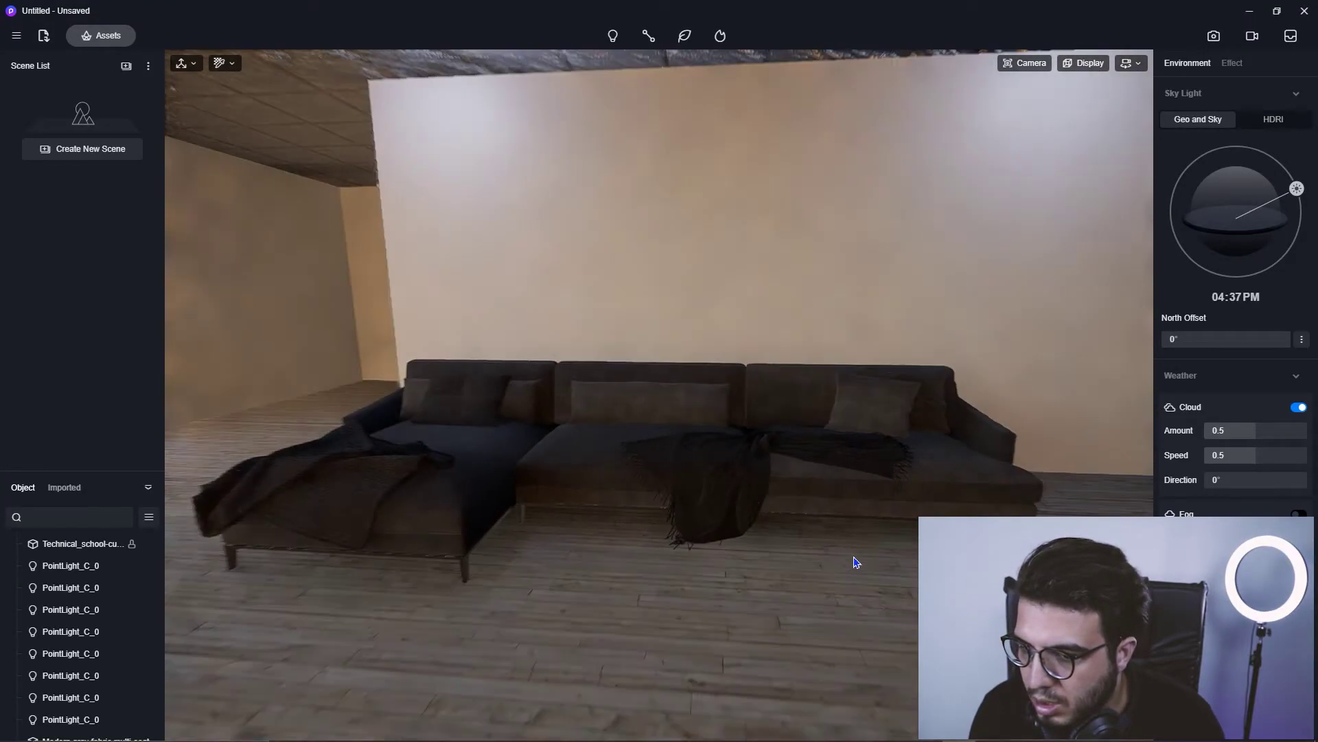
{"action": "scroll", "coordinate": [858, 480], "scroll_direction": "down", "scroll_amount": 3}
{"action": "right_click_drag", "start_coordinate": [858, 480], "coordinate": [846, 511]}
{"action": "scroll", "coordinate": [838, 500], "scroll_direction": "up", "scroll_amount": 10}
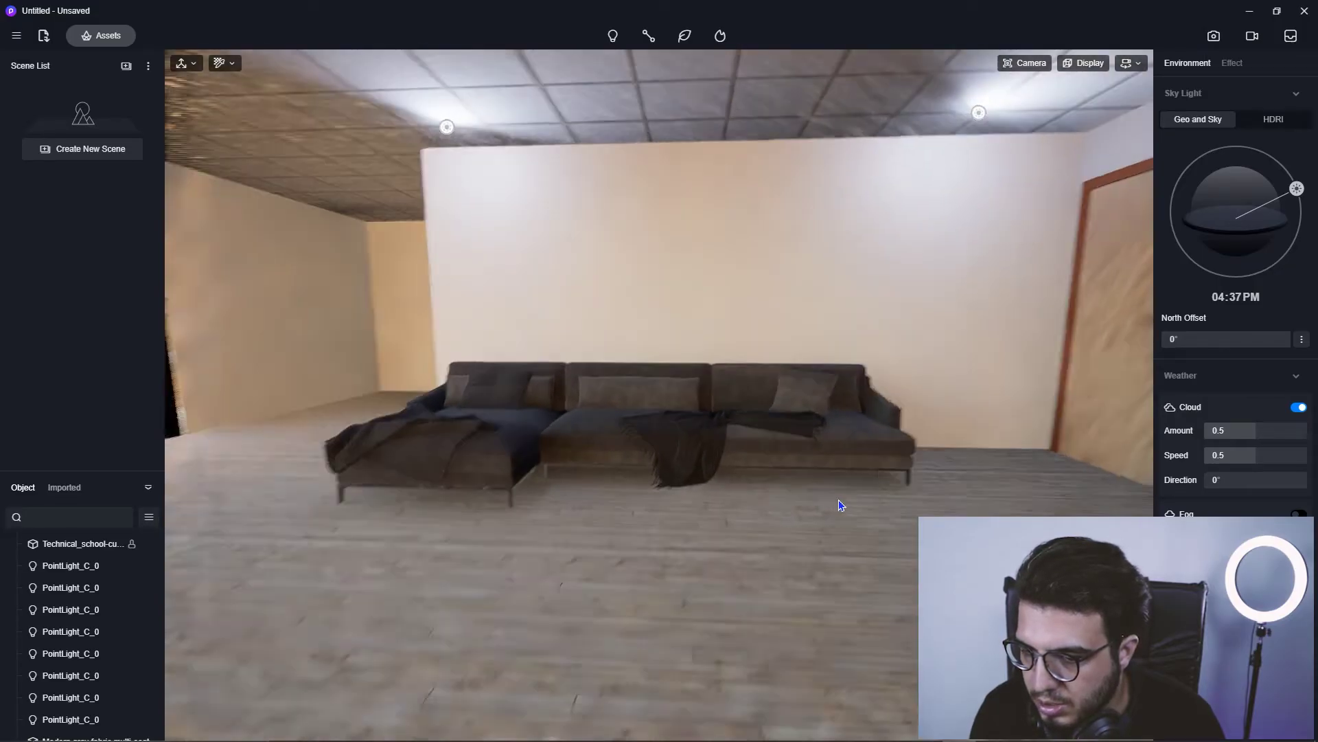
- Enter image rendering mode and bring the camera out of the room to above the building's roof
{"action": "left_click", "coordinate": [1214, 36]}
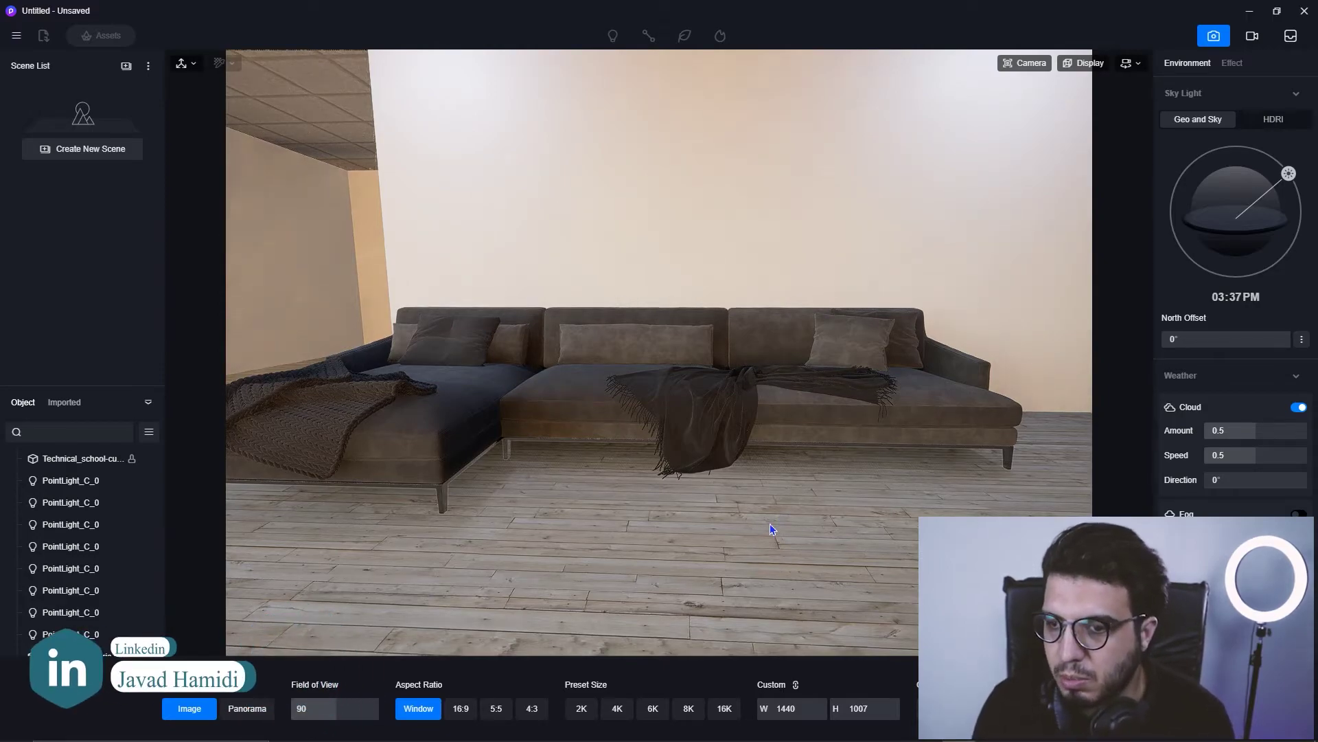
{"action": "right_click_drag", "start_coordinate": [770, 523], "coordinate": [782, 537]}
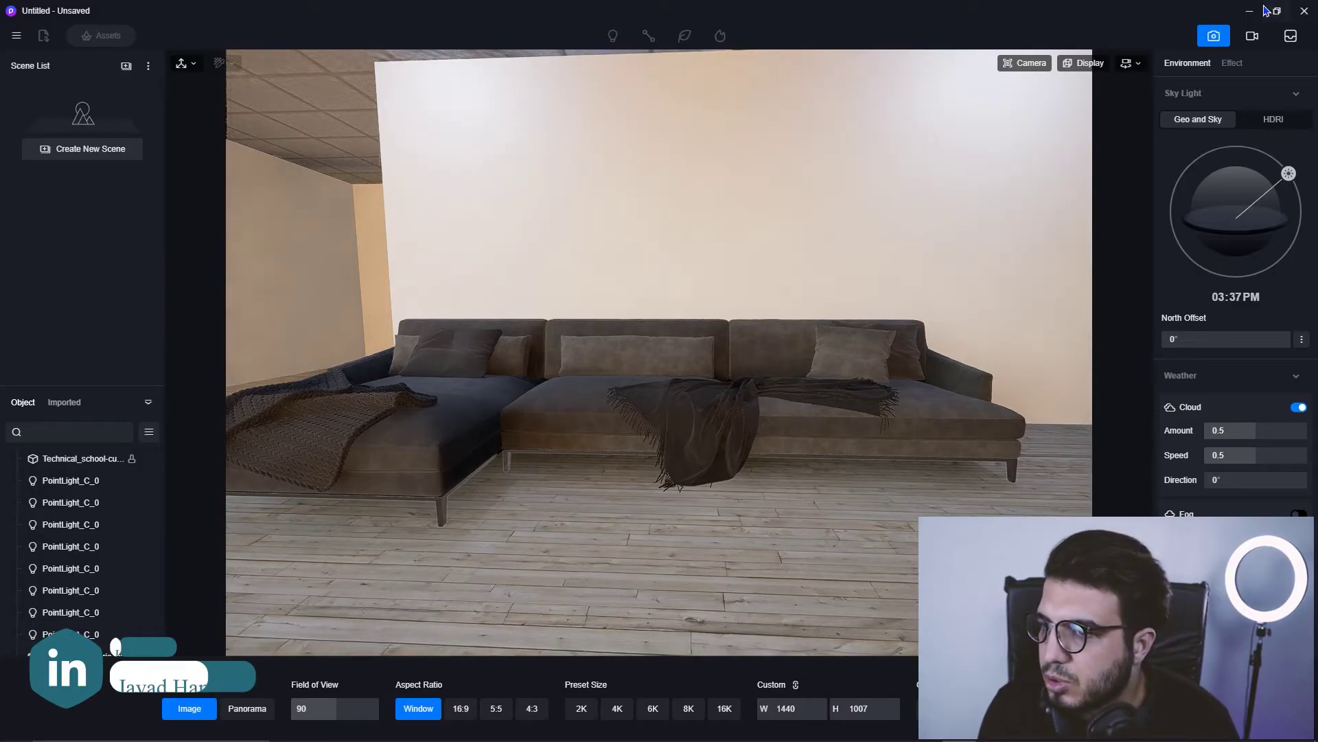
{"action": "right_click_drag", "start_coordinate": [781, 539], "coordinate": [450, 348]}
{"action": "key", "text": "s"}
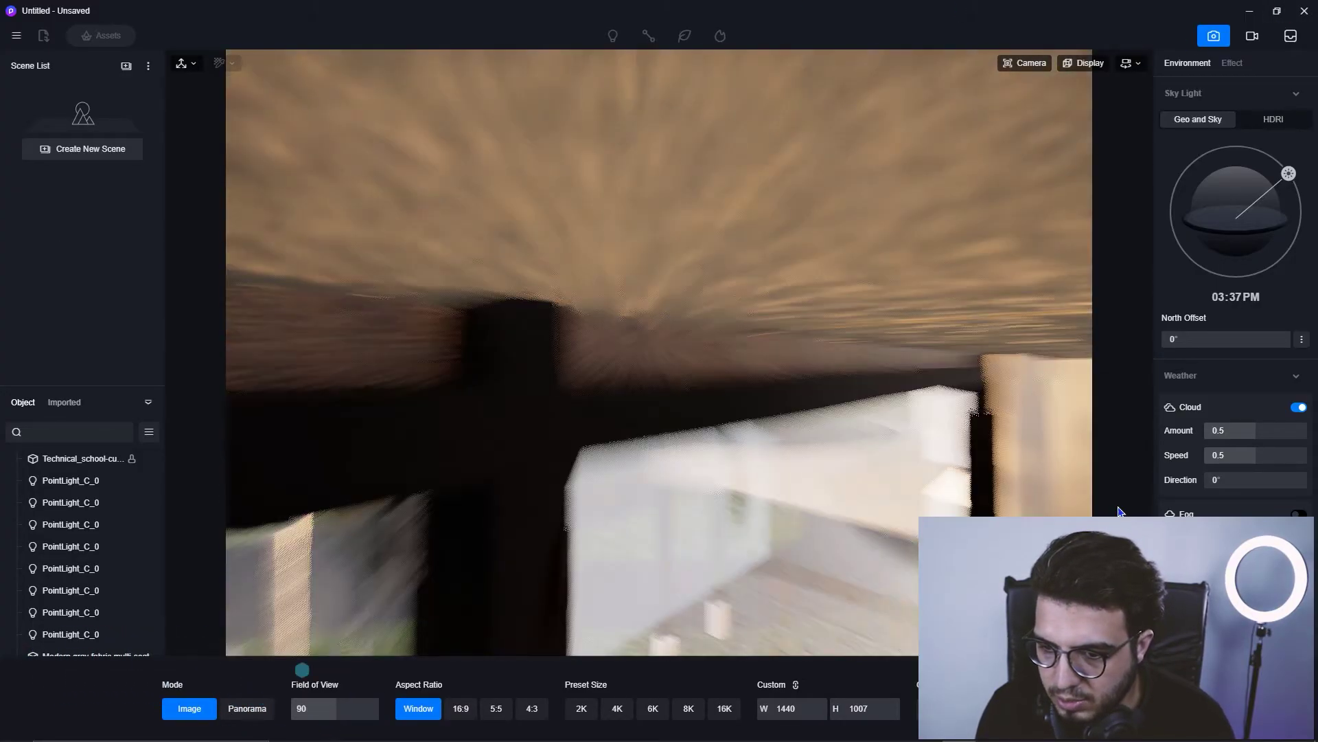
{"action": "key", "text": "q"}
{"action": "key", "text": "e"}
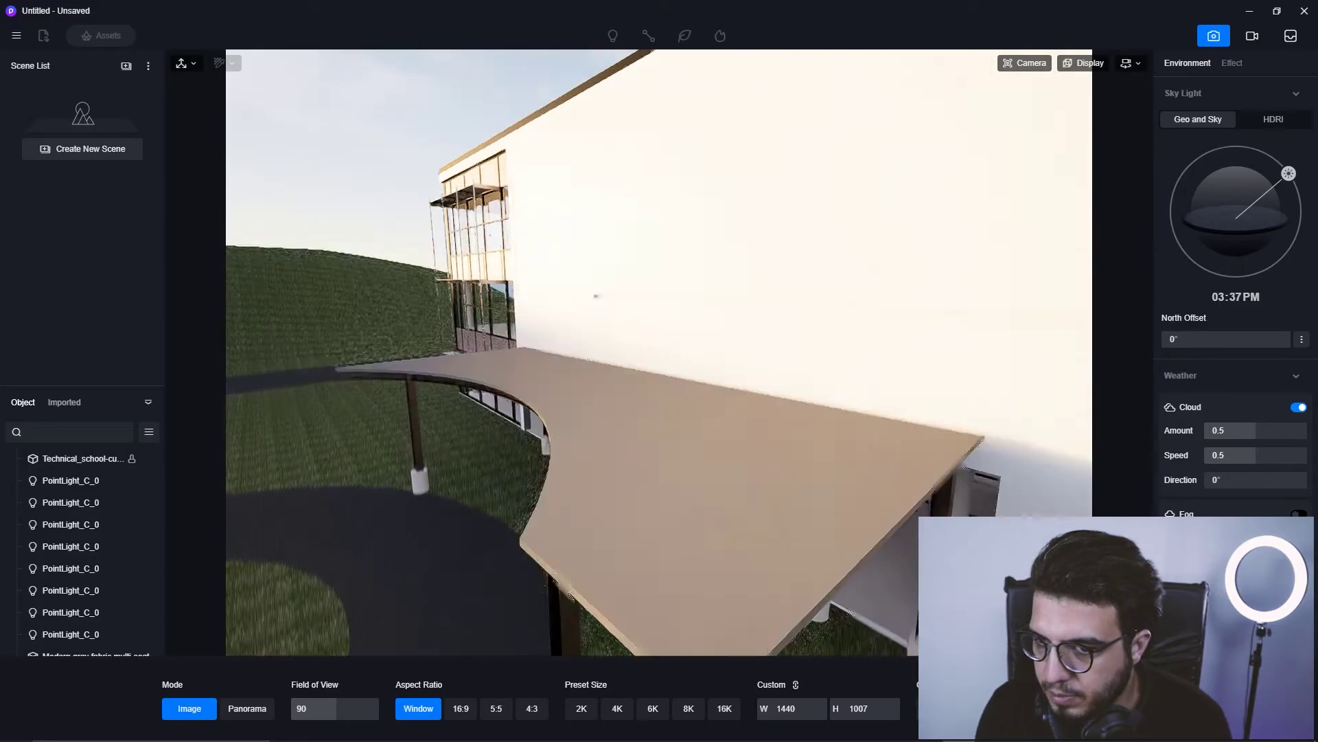
{"action": "key", "text": "w"}
{"action": "right_click_drag", "start_coordinate": [405, 340], "coordinate": [405, 340]}
- Switch to Revit and delete the Concrete Deck - Tapered Insulation roof from the 3D view
{"action": "left_click", "coordinate": [1250, 11]}
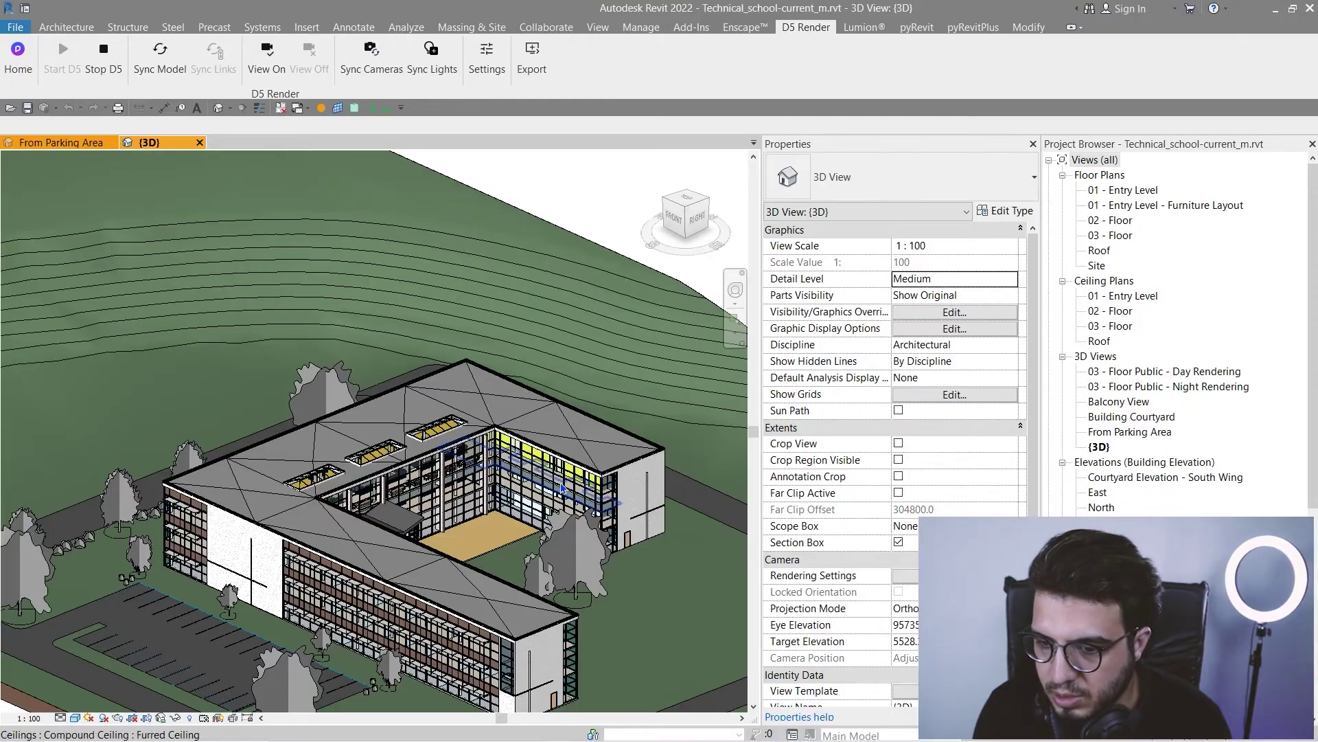
{"action": "scroll", "coordinate": [428, 409], "scroll_direction": "up", "scroll_amount": 5}
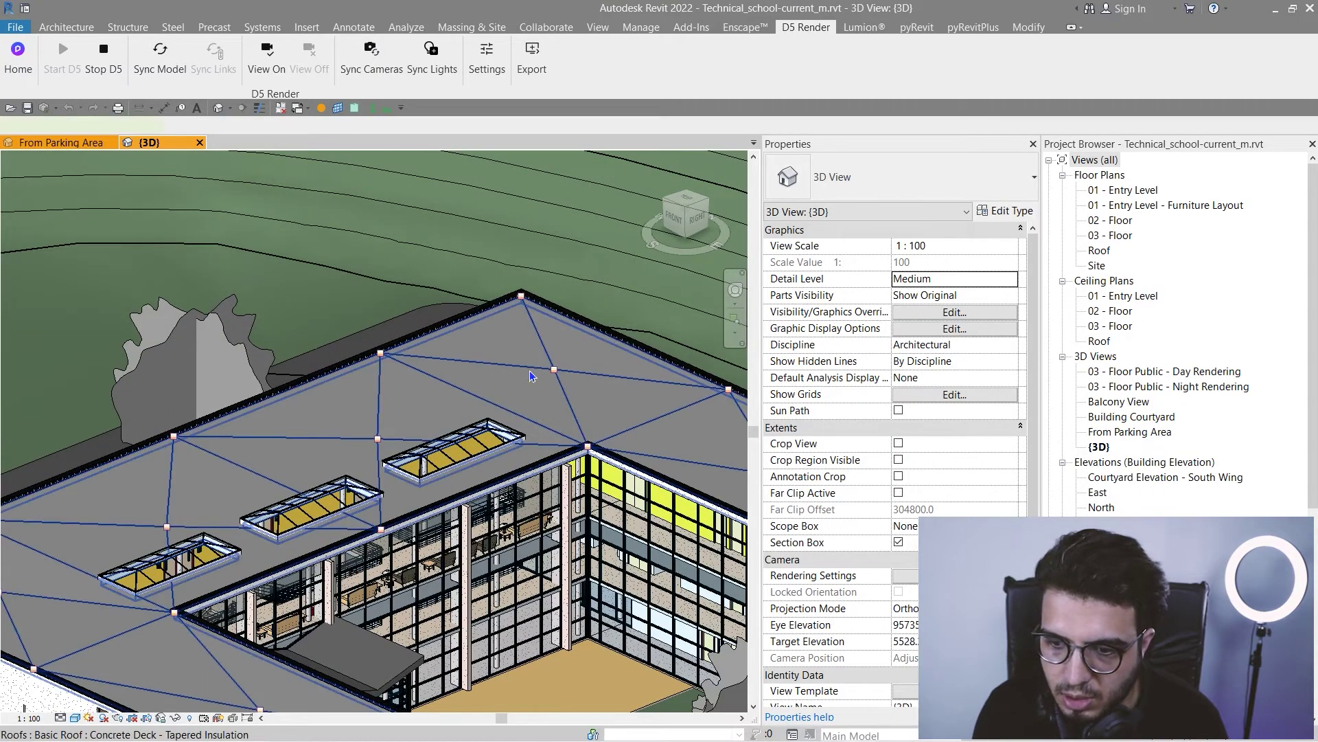
{"action": "left_click", "coordinate": [531, 375]}
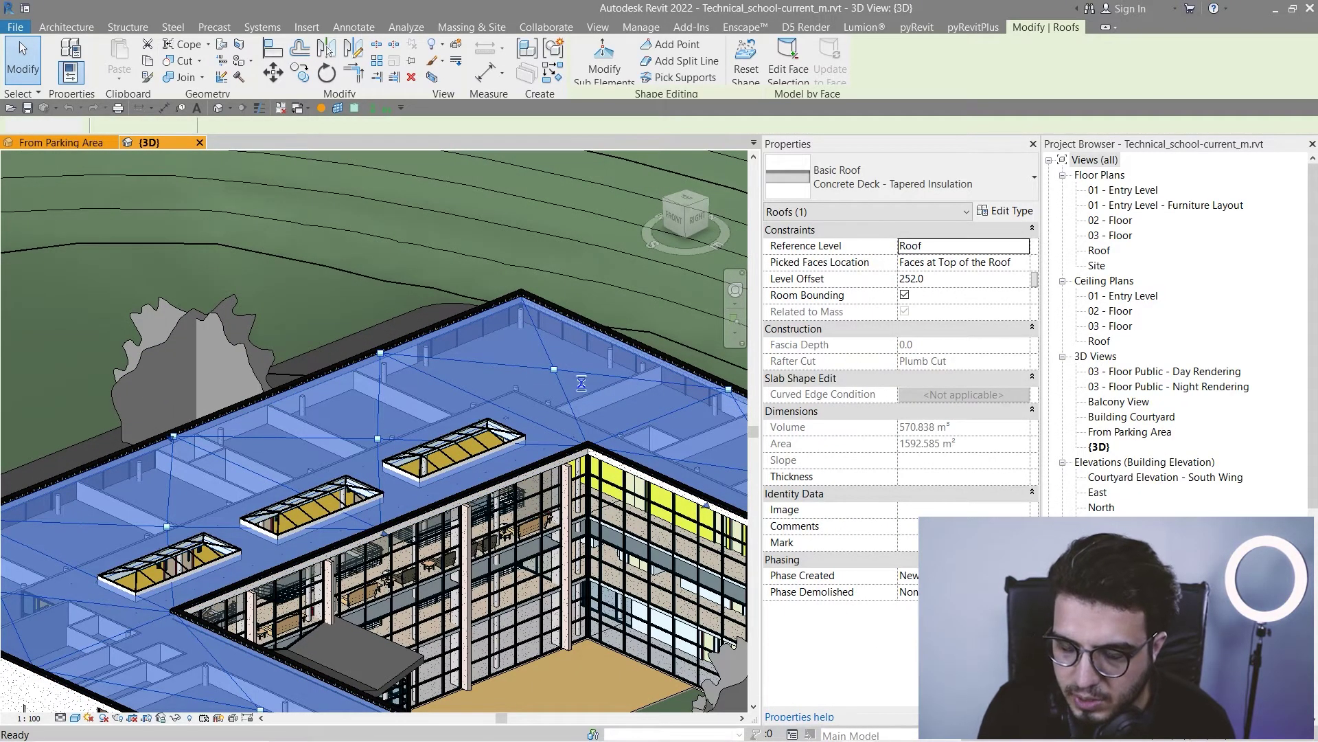
{"action": "key", "text": "Escape"}
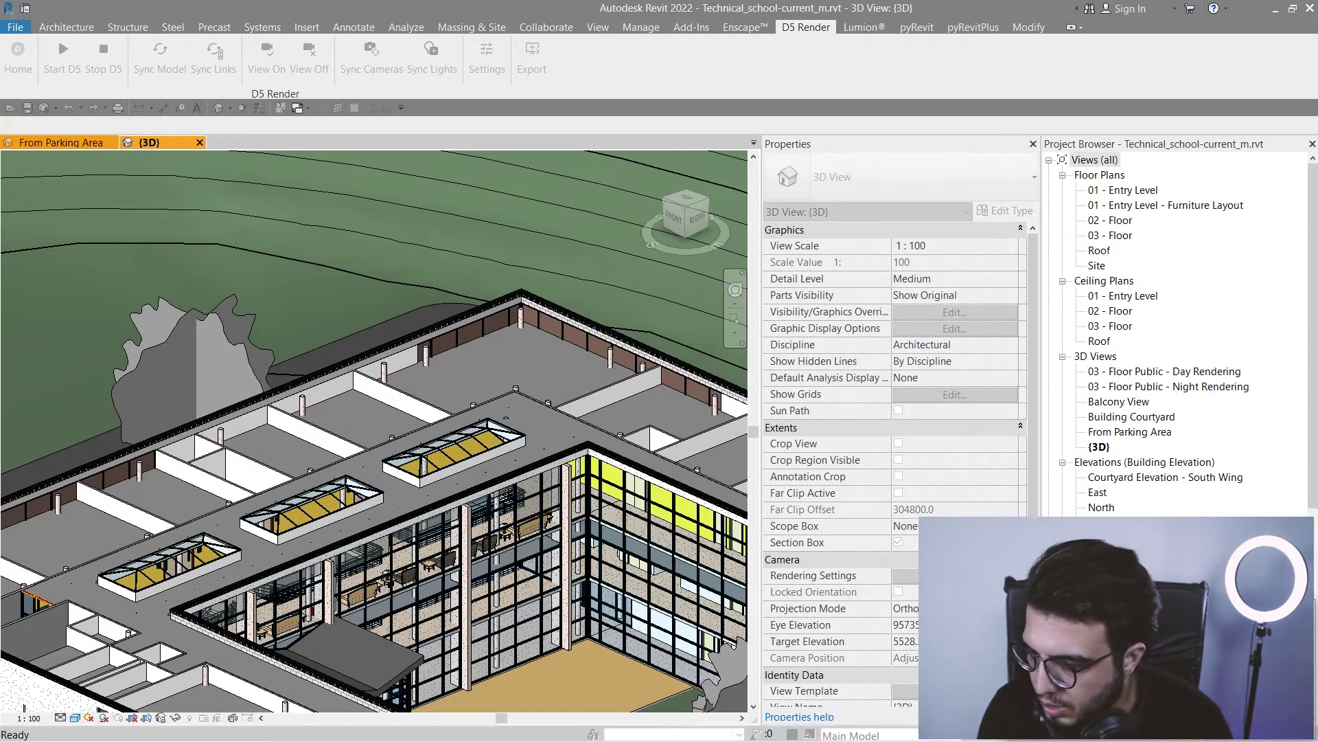
{"action": "middle_click_drag", "start_coordinate": [178, 349], "coordinate": [295, 347]}
{"action": "scroll", "coordinate": [403, 268], "scroll_direction": "down", "scroll_amount": 2}
{"action": "middle_click_drag", "start_coordinate": [443, 326], "coordinate": [322, 297]}
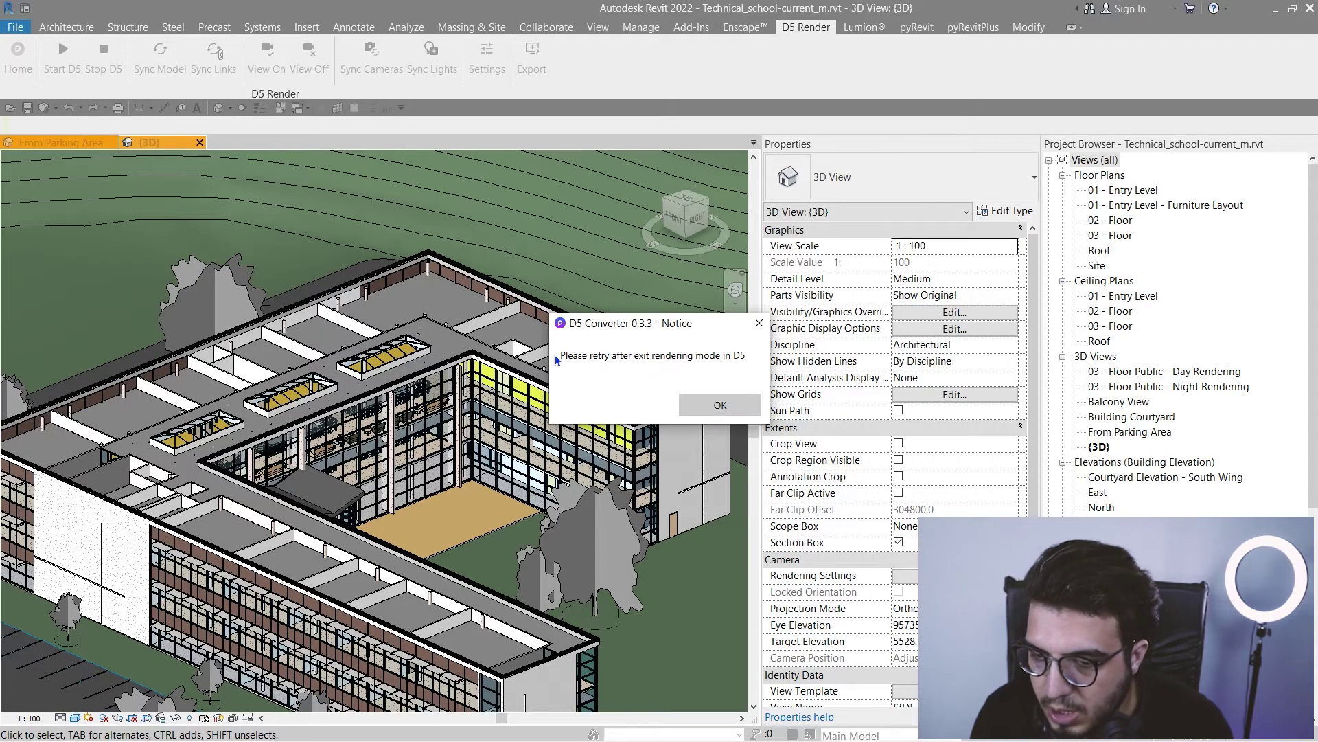
- Dismiss the D5 Converter notice, then return to D5 Render and exit image rendering mode
{"action": "left_click", "coordinate": [757, 323]}
{"action": "key", "text": "super"}
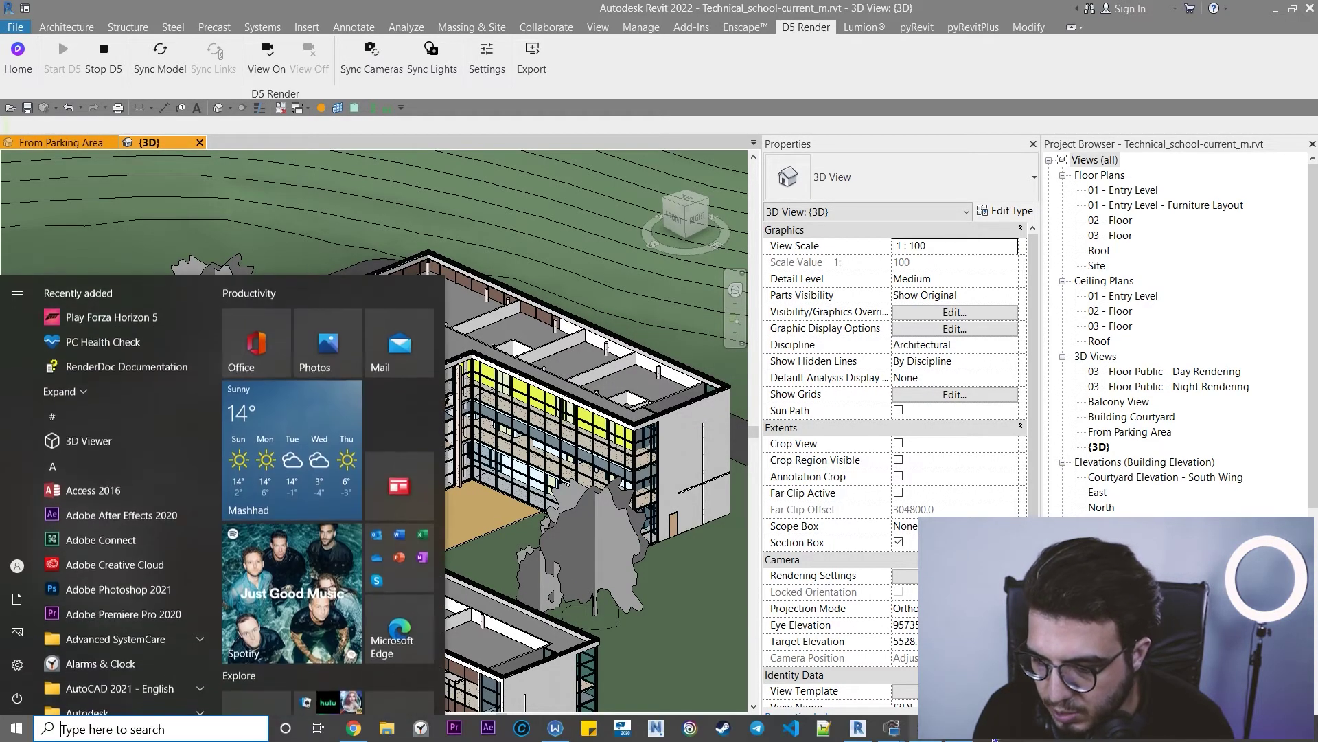
{"action": "key", "text": "super"}
{"action": "key", "text": "alt+Tab"}
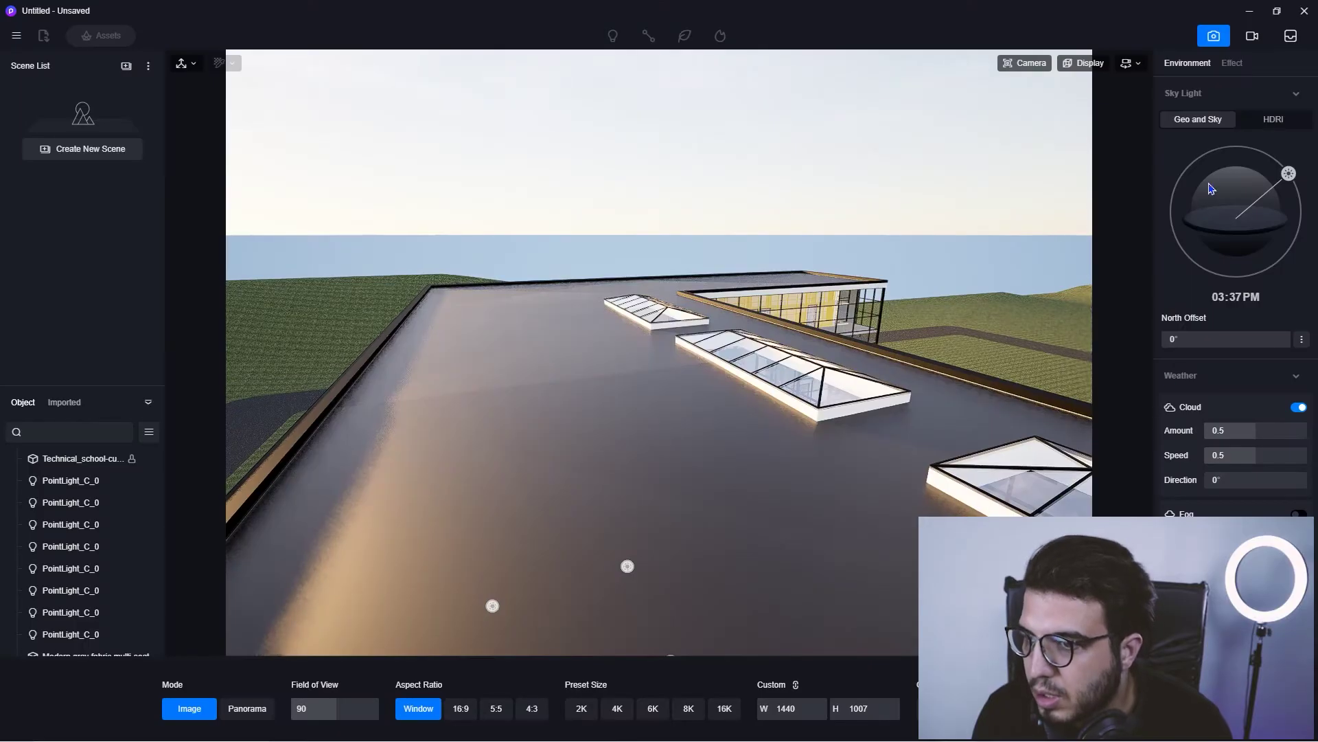
{"action": "left_click", "coordinate": [1214, 38]}
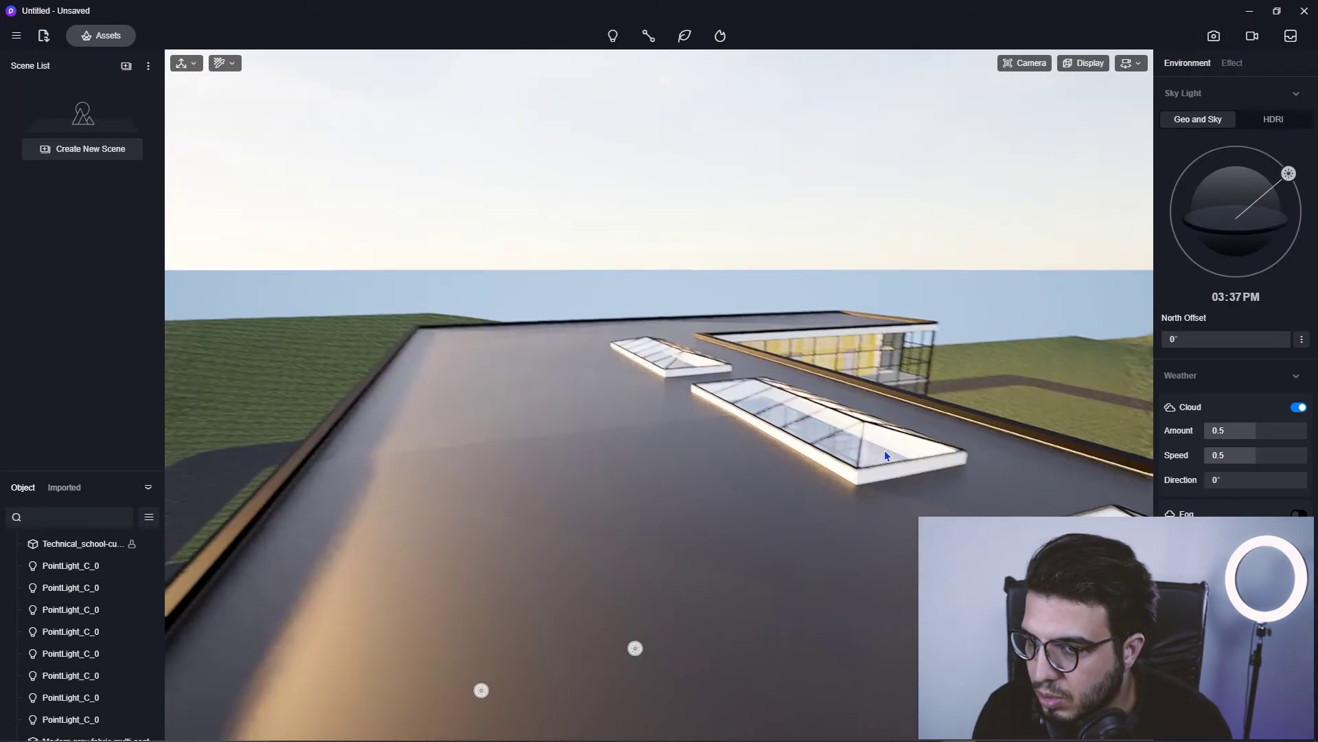
- Sync the edited model from Revit to D5 Render and return to D5 Render to inspect the roof area
{"action": "left_click", "coordinate": [1248, 11]}
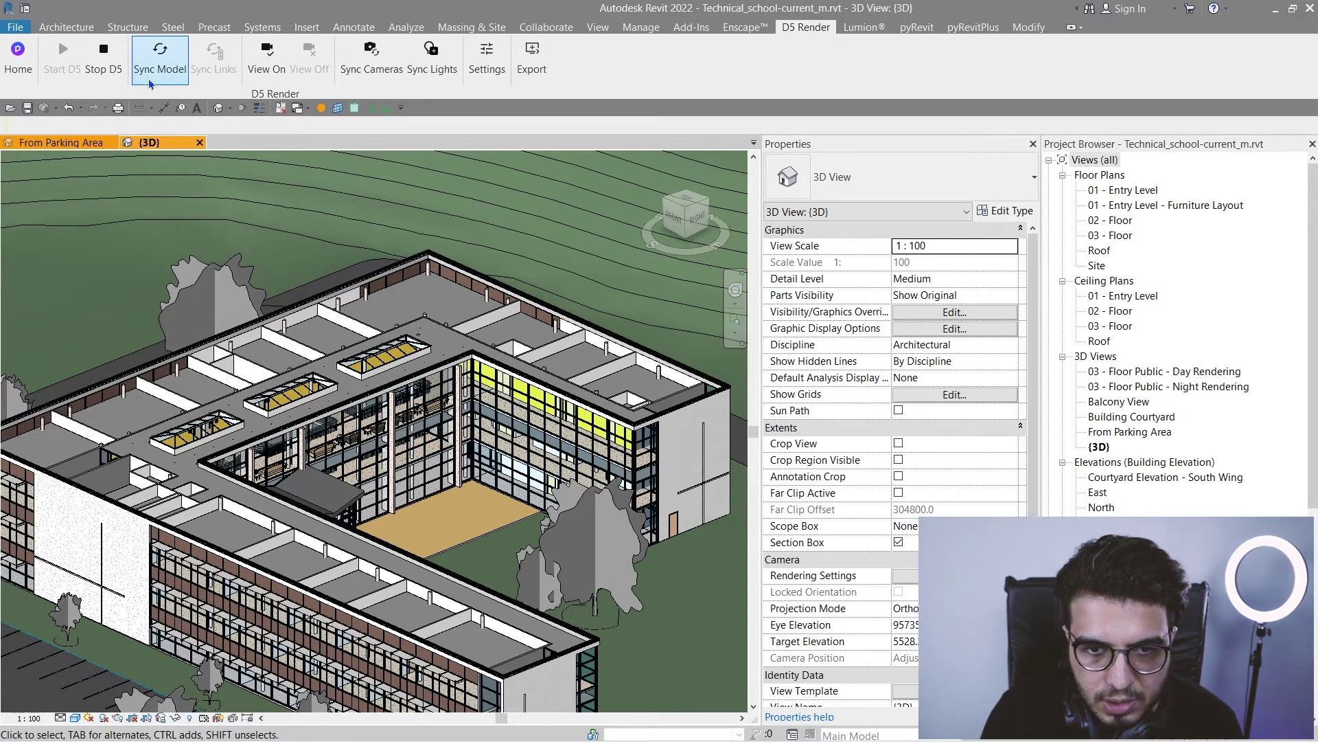
{"action": "left_click", "coordinate": [159, 58]}
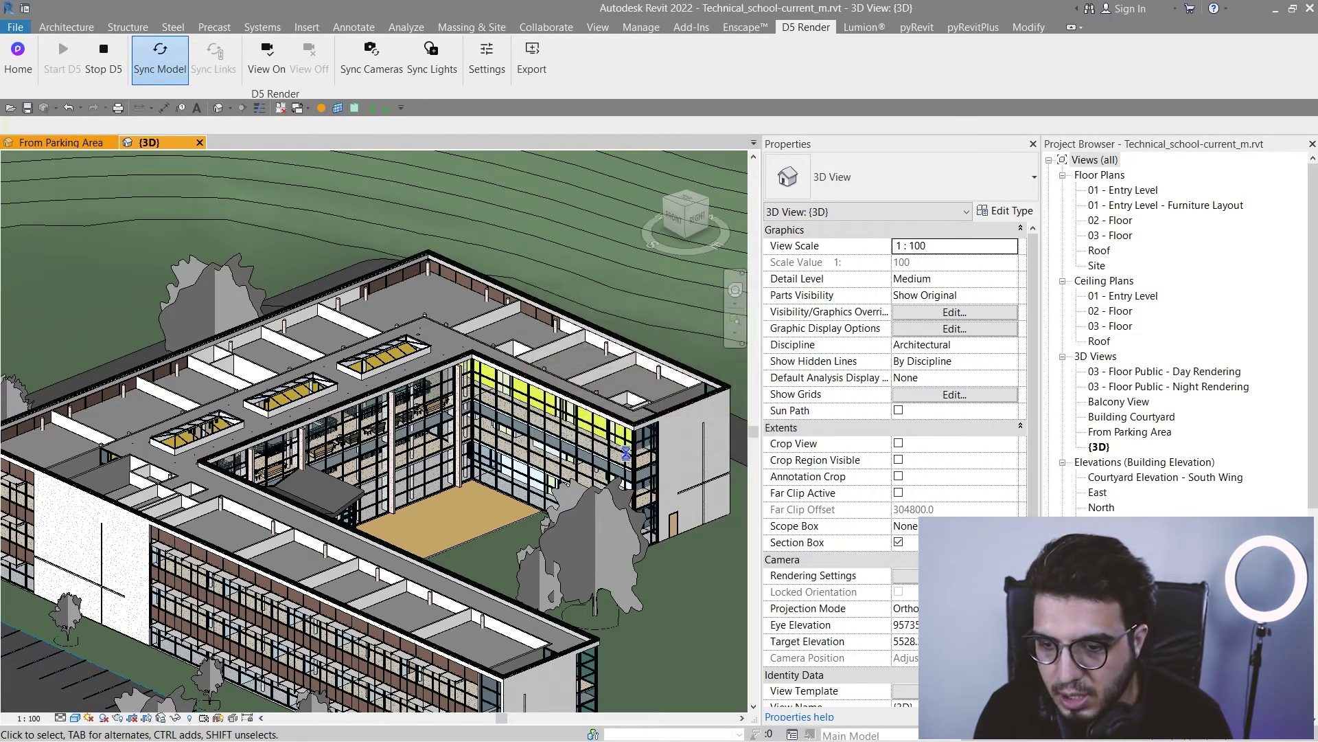
{"action": "key", "text": "super"}
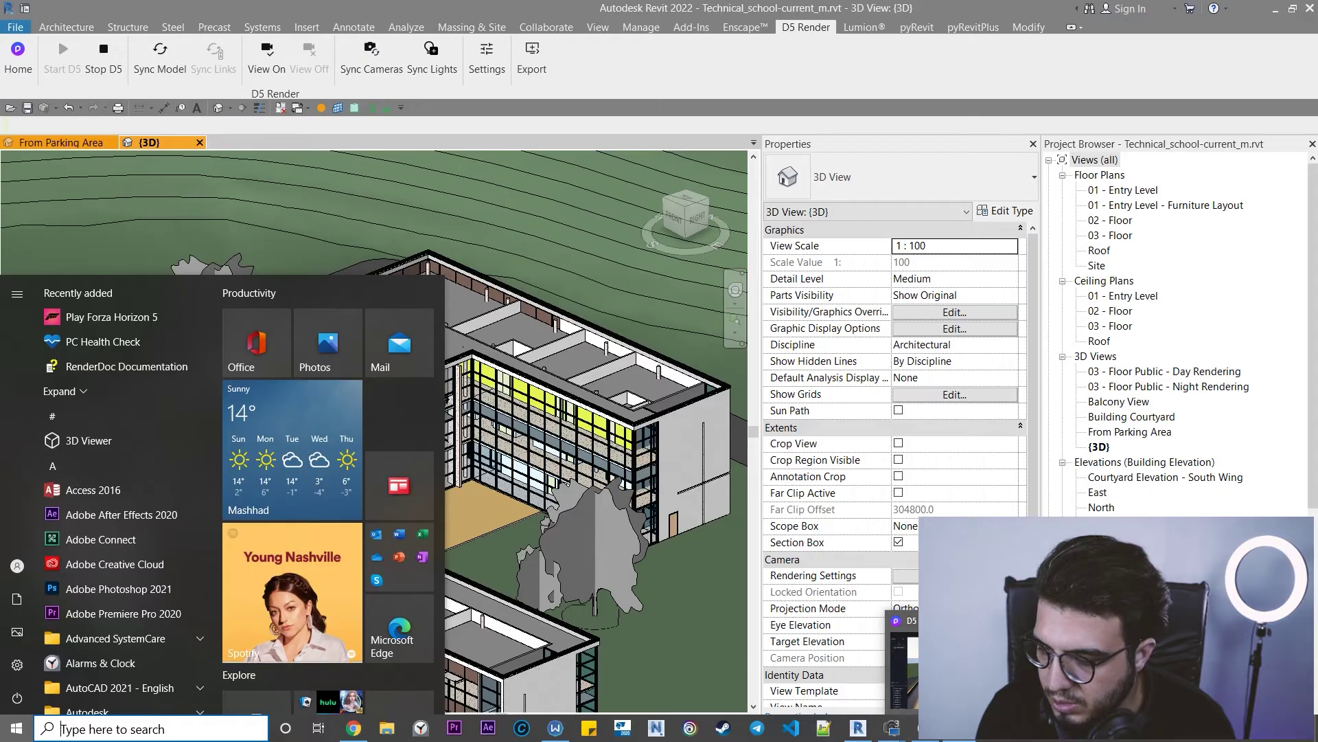
{"action": "key", "text": "super"}
{"action": "key", "text": "super"}
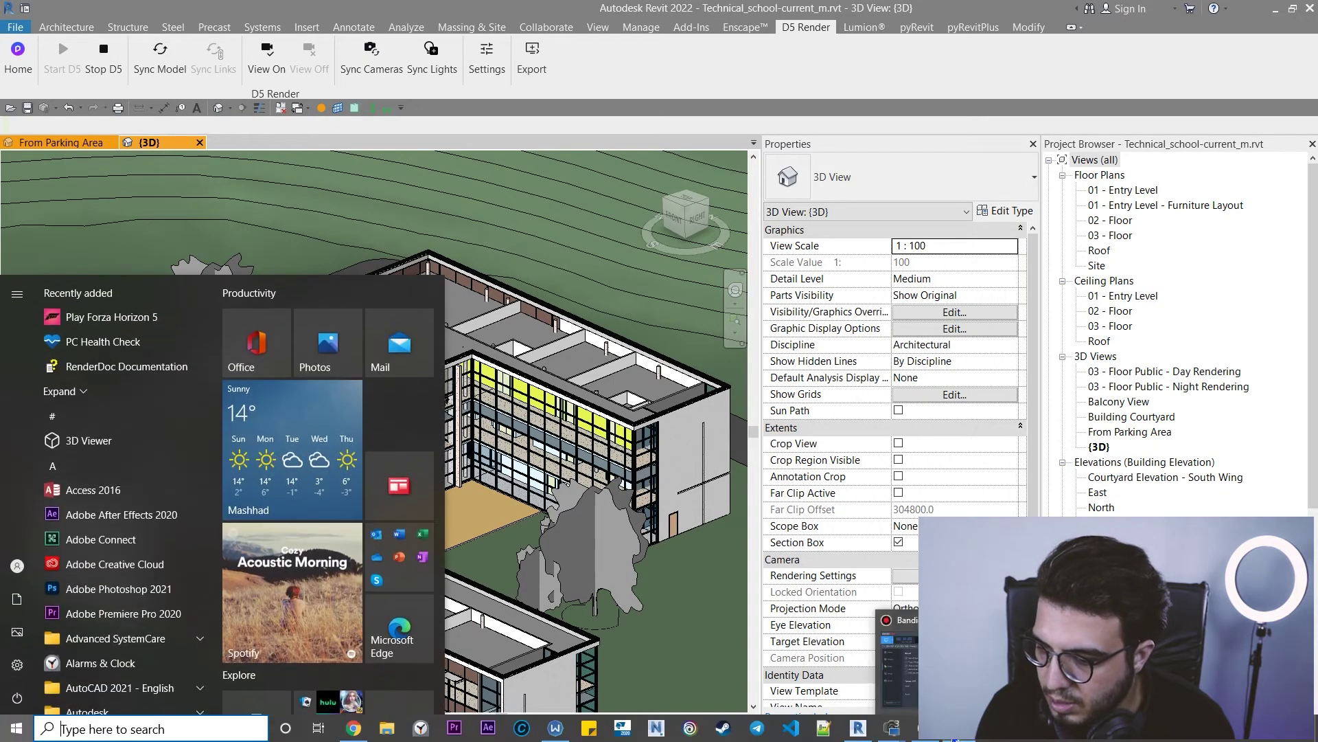
{"action": "left_click", "coordinate": [954, 738]}
{"action": "right_click_drag", "start_coordinate": [754, 527], "coordinate": [551, 509]}
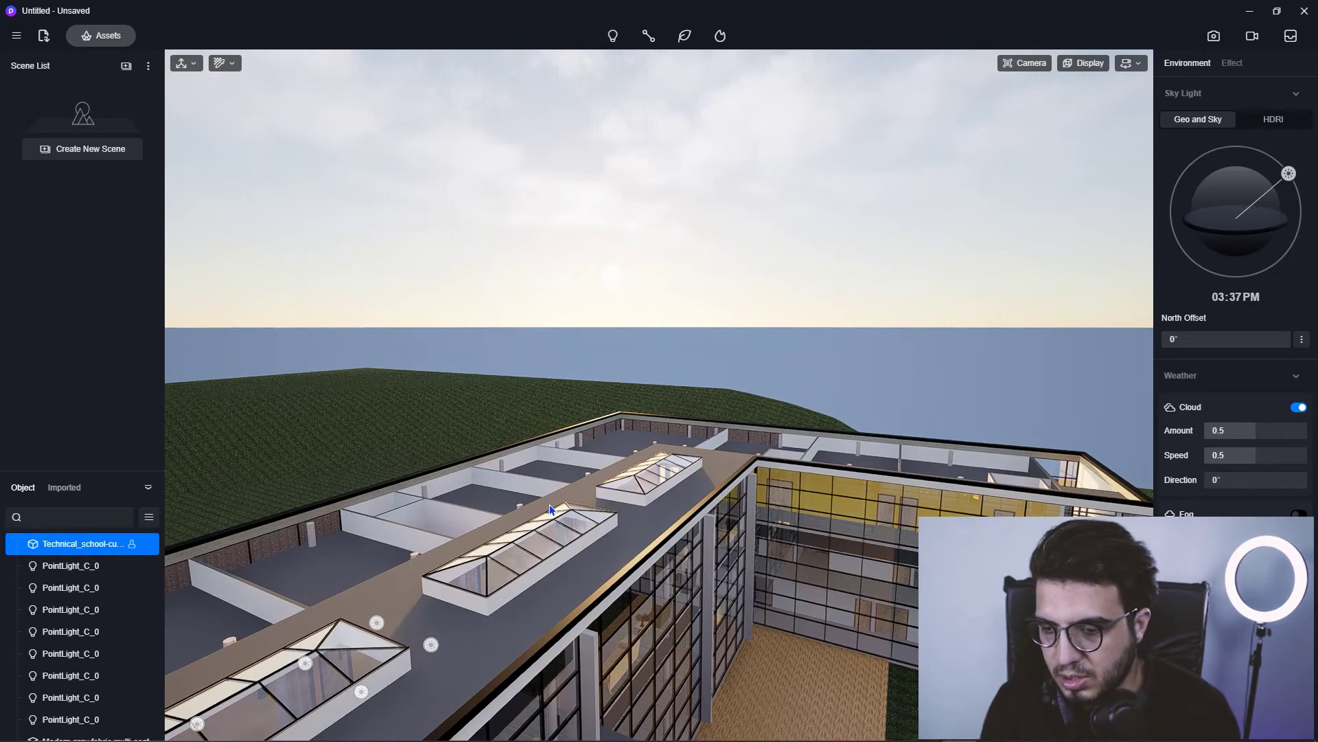